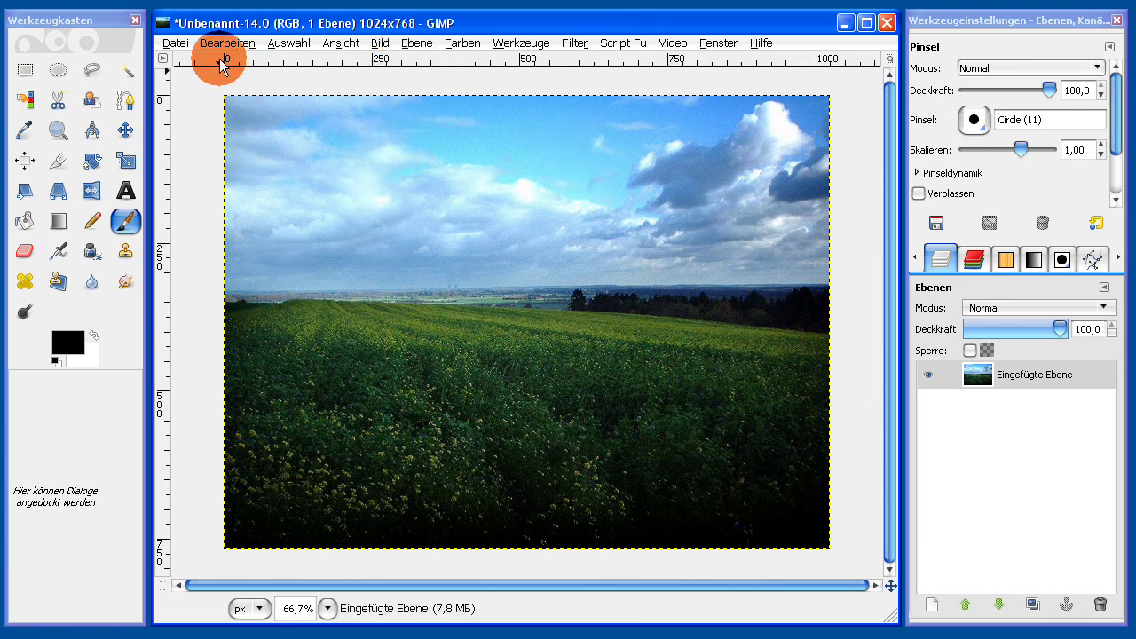
Step: Rename the pasted photo layer from 'Eingefügte Ebene' to 'HG'
{"action": "double_click", "coordinate": [1027, 375]}
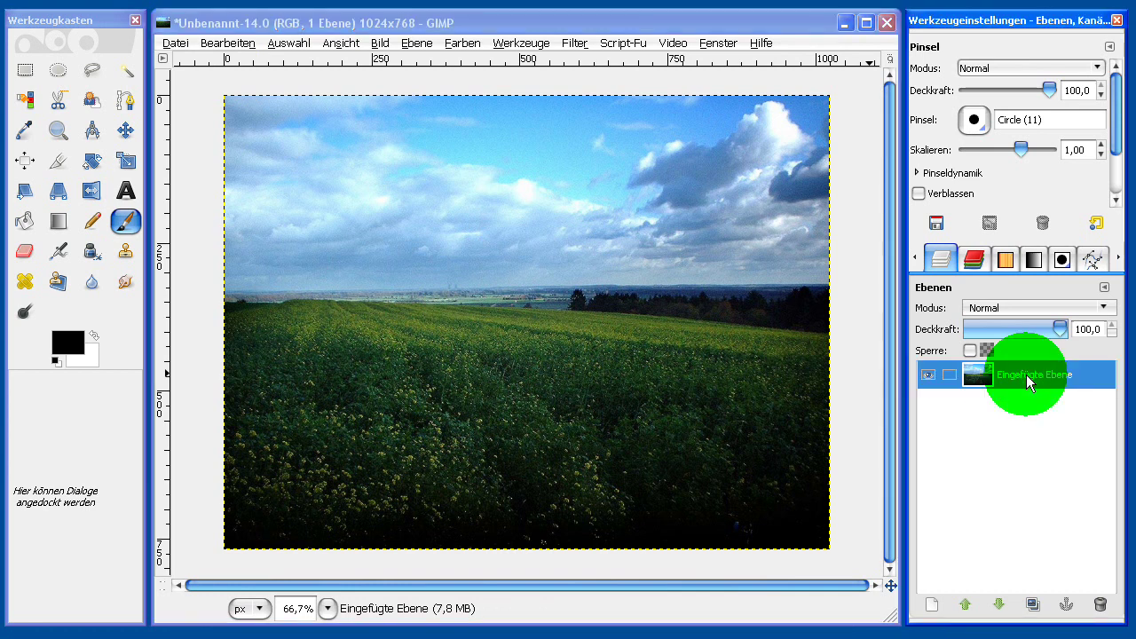
{"action": "type", "text": "H"}
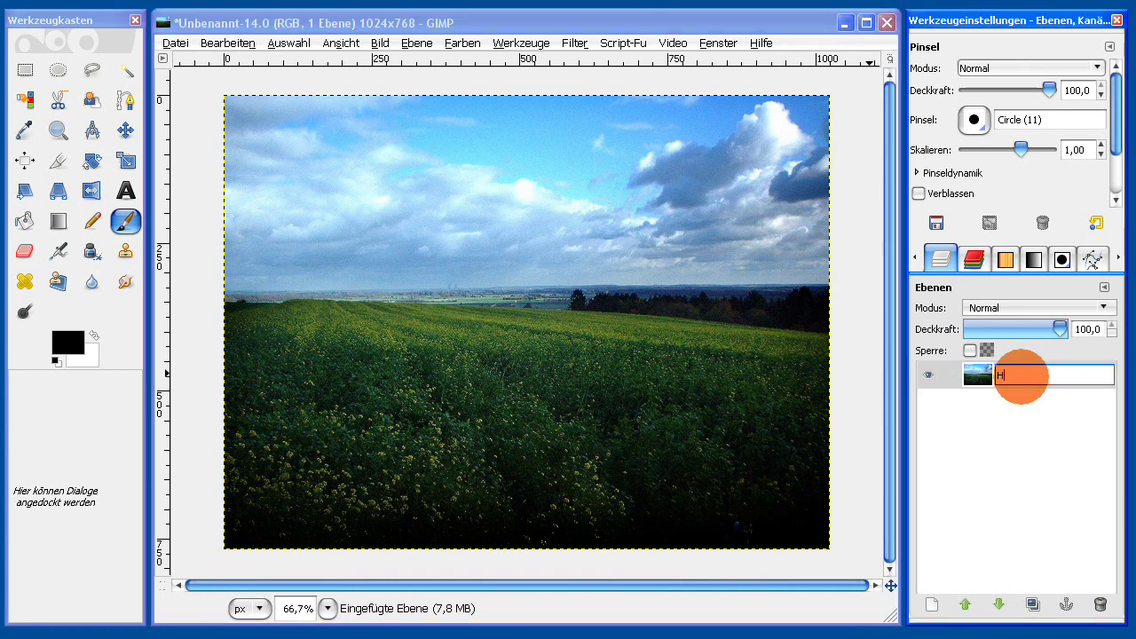
{"action": "type", "text": "G"}
{"action": "key", "text": "Return"}
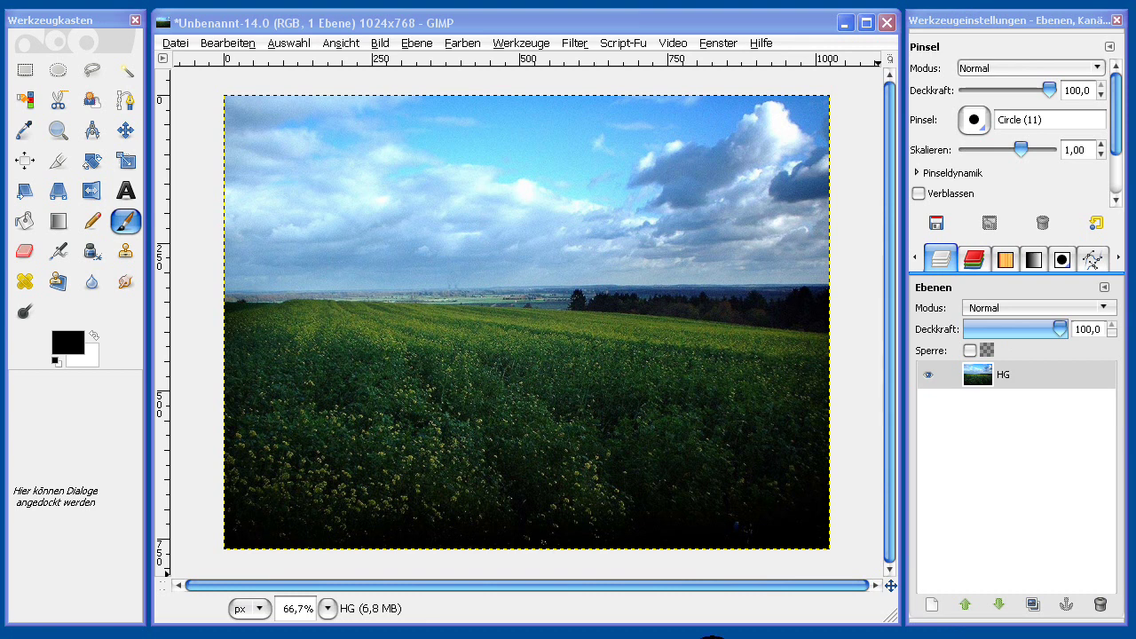
{"action": "right_click", "coordinate": [1008, 377]}
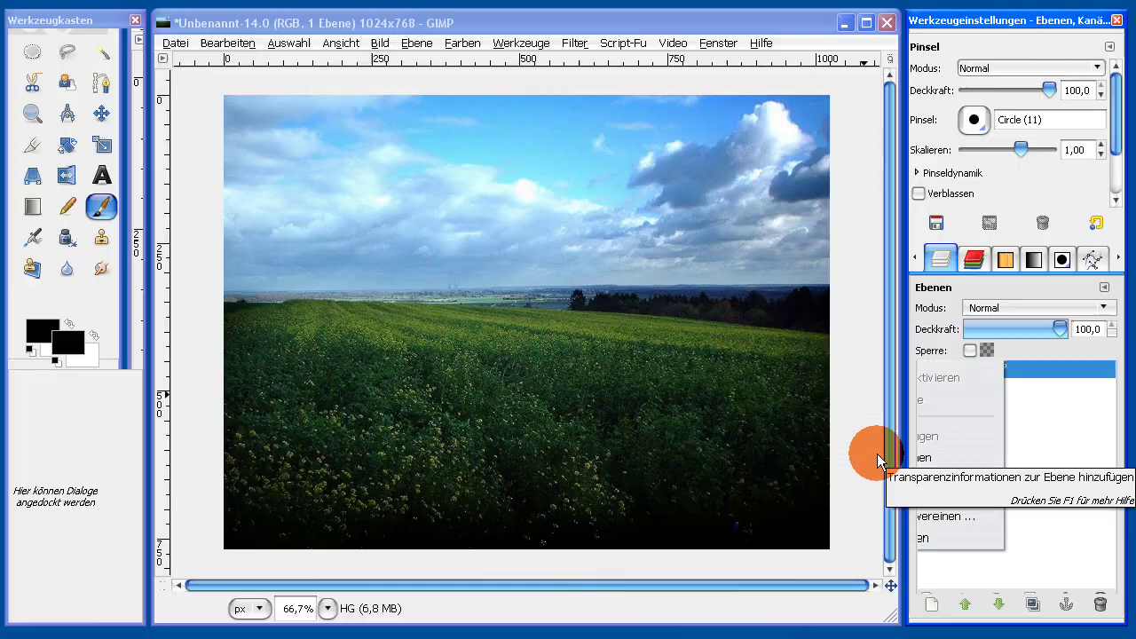
{"action": "key", "text": "Escape"}
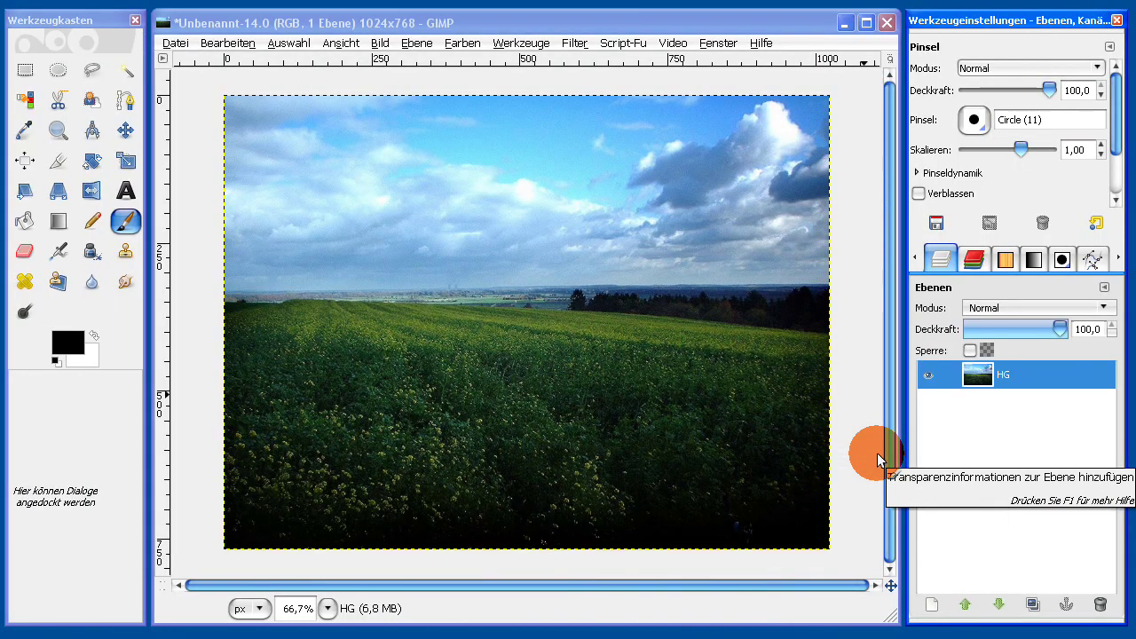
{"action": "left_click", "coordinate": [1024, 374]}
{"action": "right_click", "coordinate": [1017, 383]}
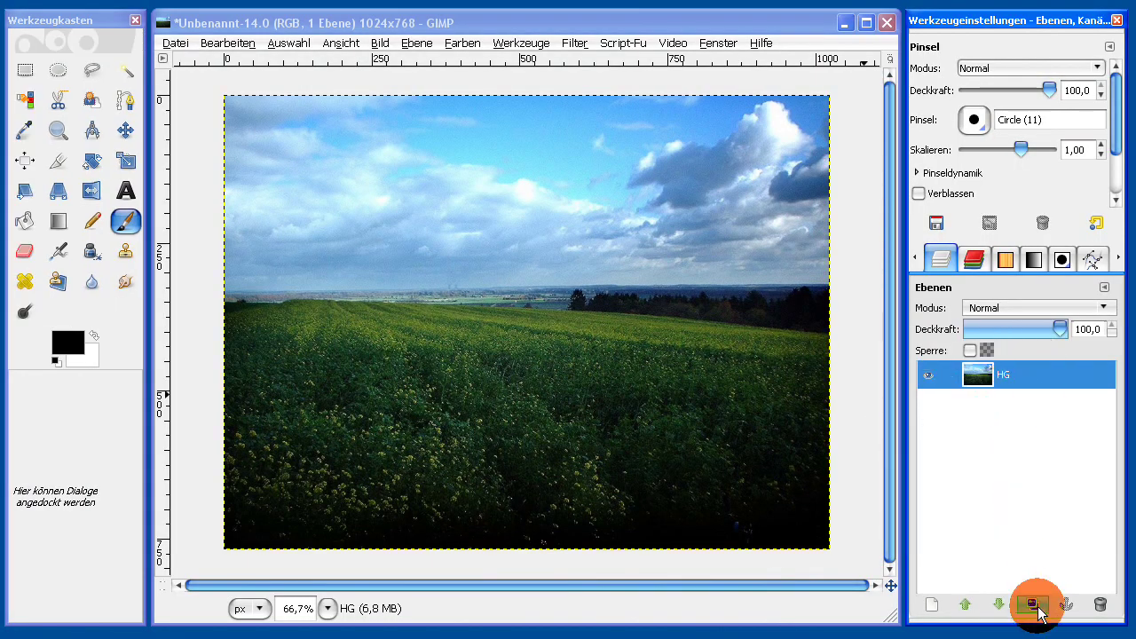
Step: Duplicate the HG layer and name the copy 'Kugel-HG'
{"action": "left_click", "coordinate": [1033, 605]}
{"action": "left_click", "coordinate": [1021, 381]}
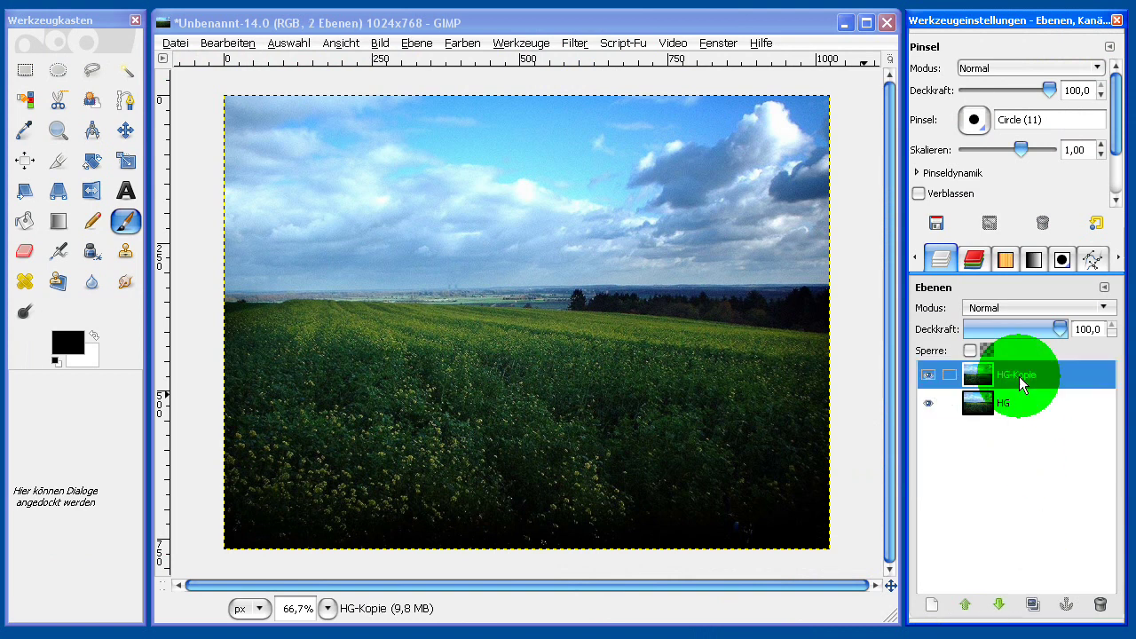
{"action": "double_click", "coordinate": [1021, 381]}
{"action": "type", "text": "k"}
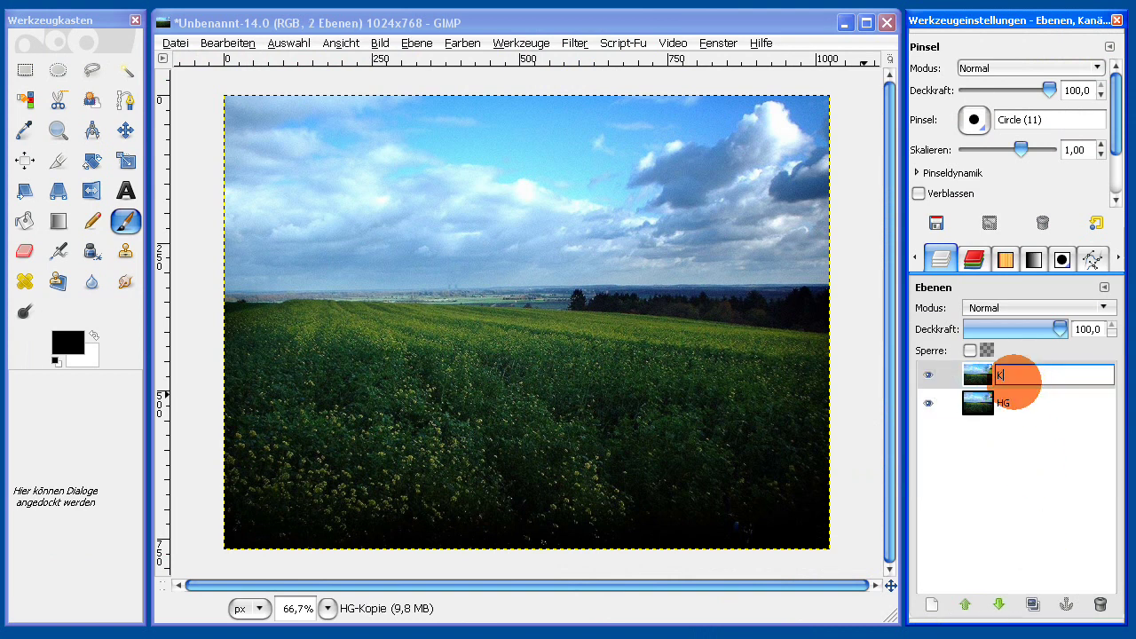
{"action": "type", "text": "ugel-H"}
{"action": "type", "text": "G"}
{"action": "key", "text": "Return"}
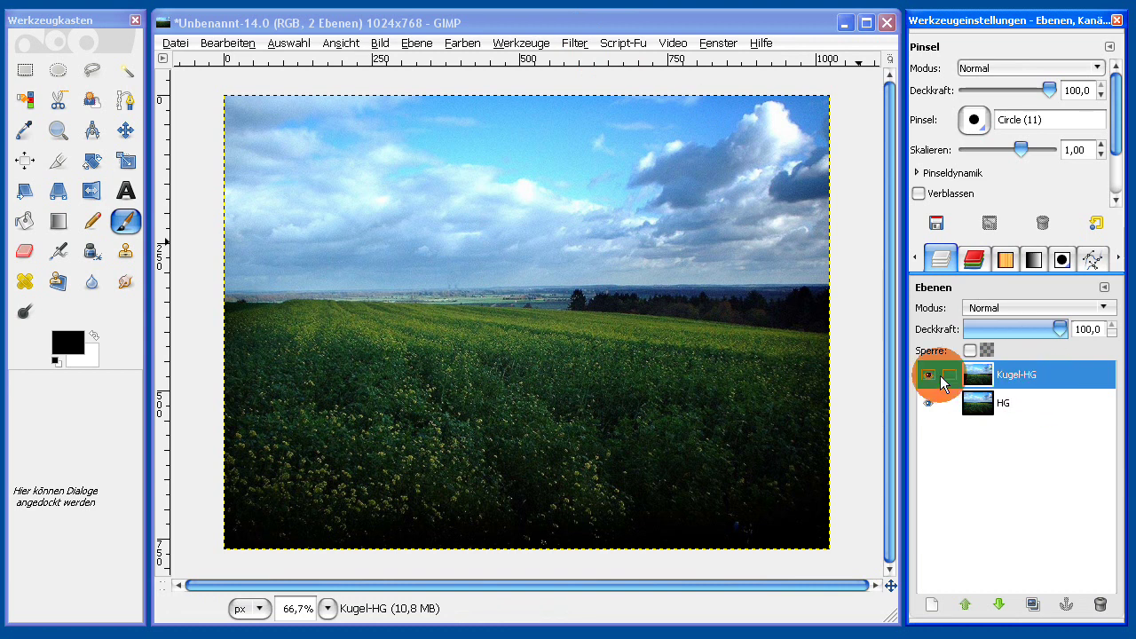
{"action": "left_click", "coordinate": [575, 43]}
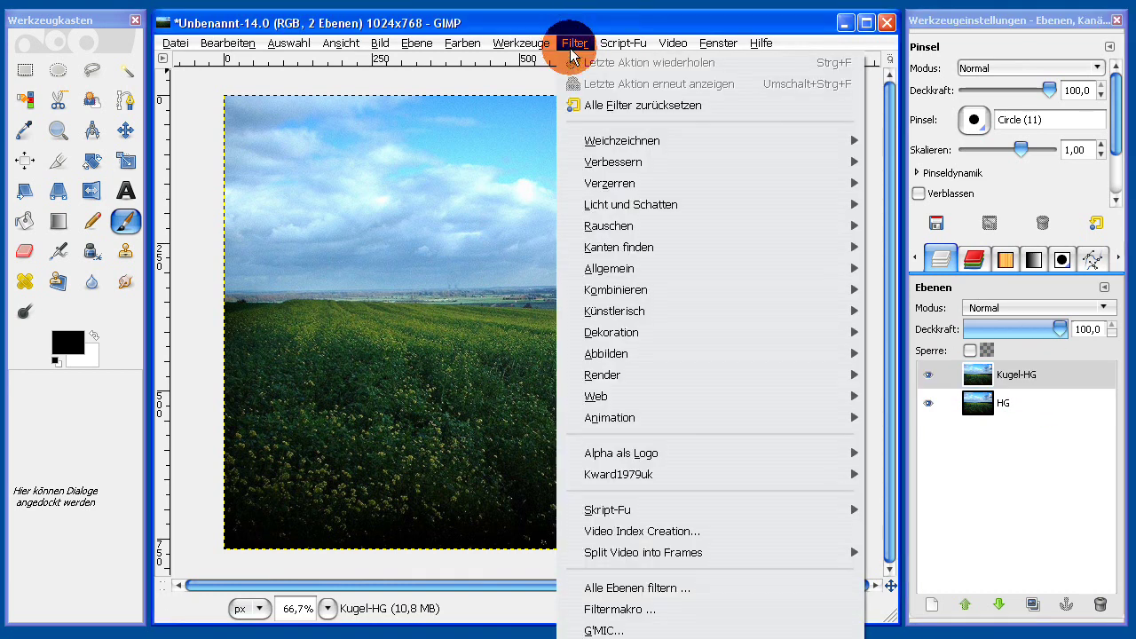
{"action": "mouse_move", "coordinate": [610, 183]}
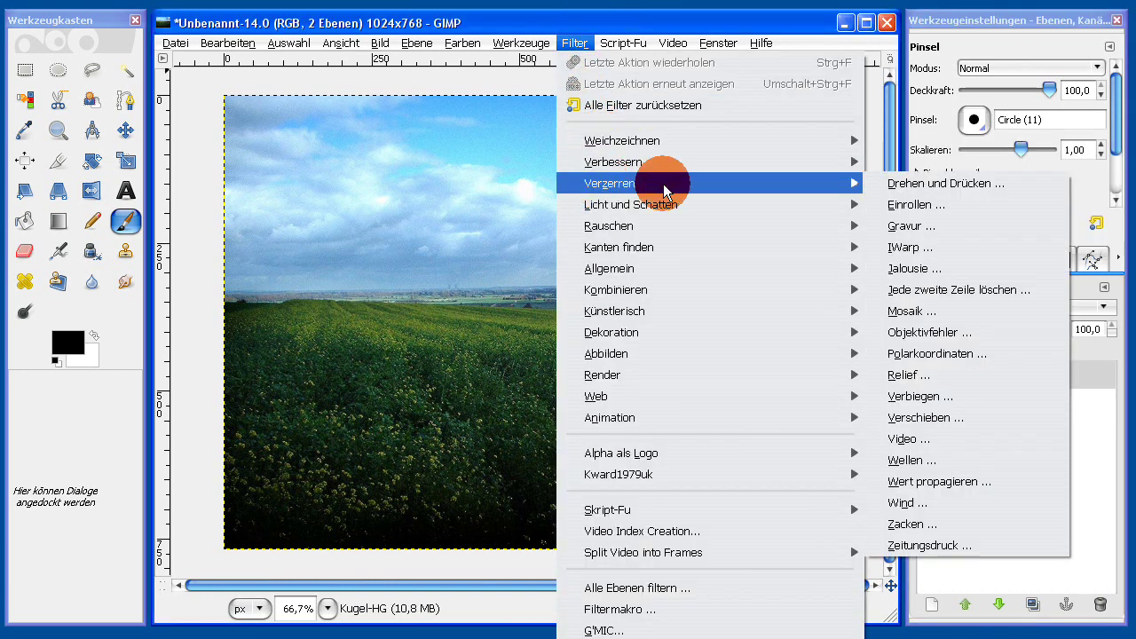
Step: Apply Drehen und Drücken to Kugel-HG with whirl angle 0 and pinch amount -0,250
{"action": "left_click", "coordinate": [910, 184]}
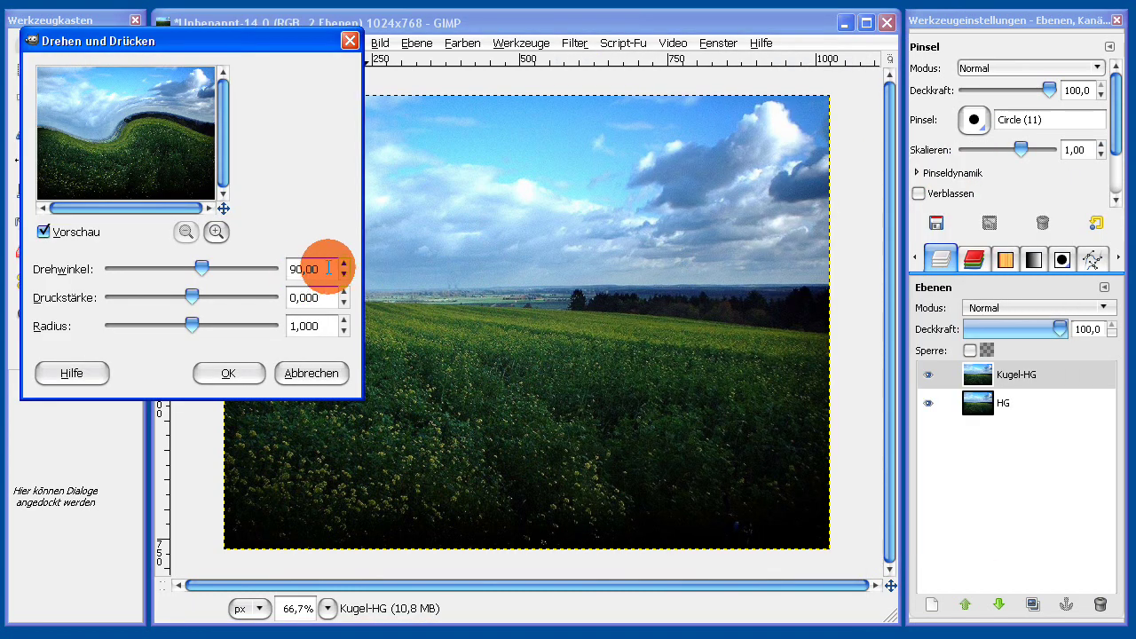
{"action": "left_click_drag", "start_coordinate": [341, 269], "coordinate": [261, 267]}
{"action": "type", "text": "9"}
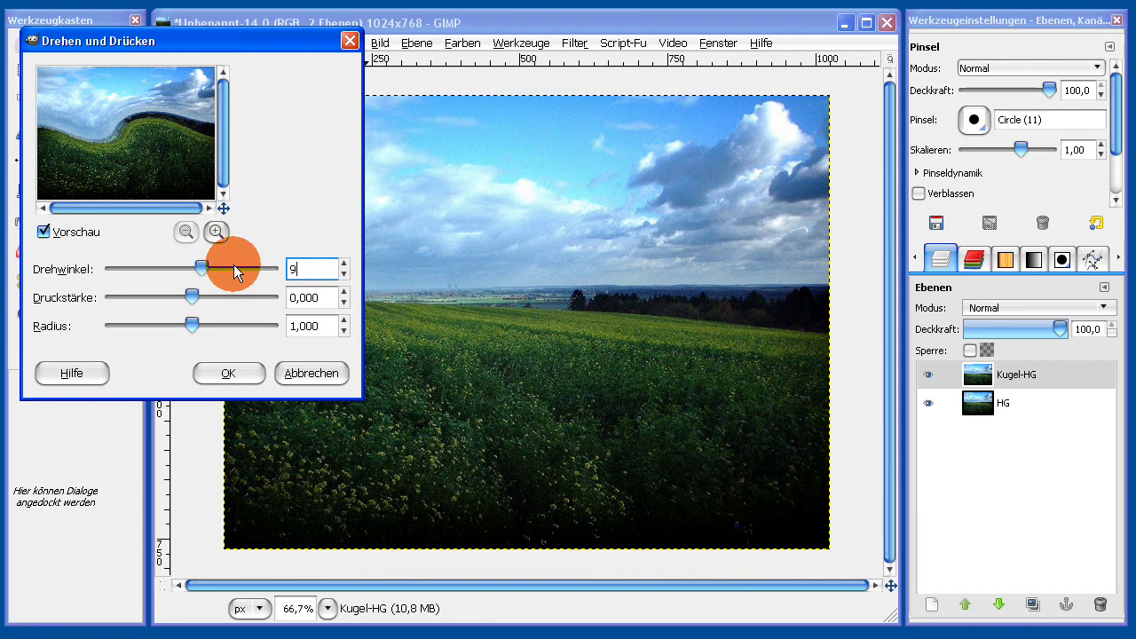
{"action": "key", "text": "BackSpace"}
{"action": "type", "text": "0"}
{"action": "key", "text": "Return"}
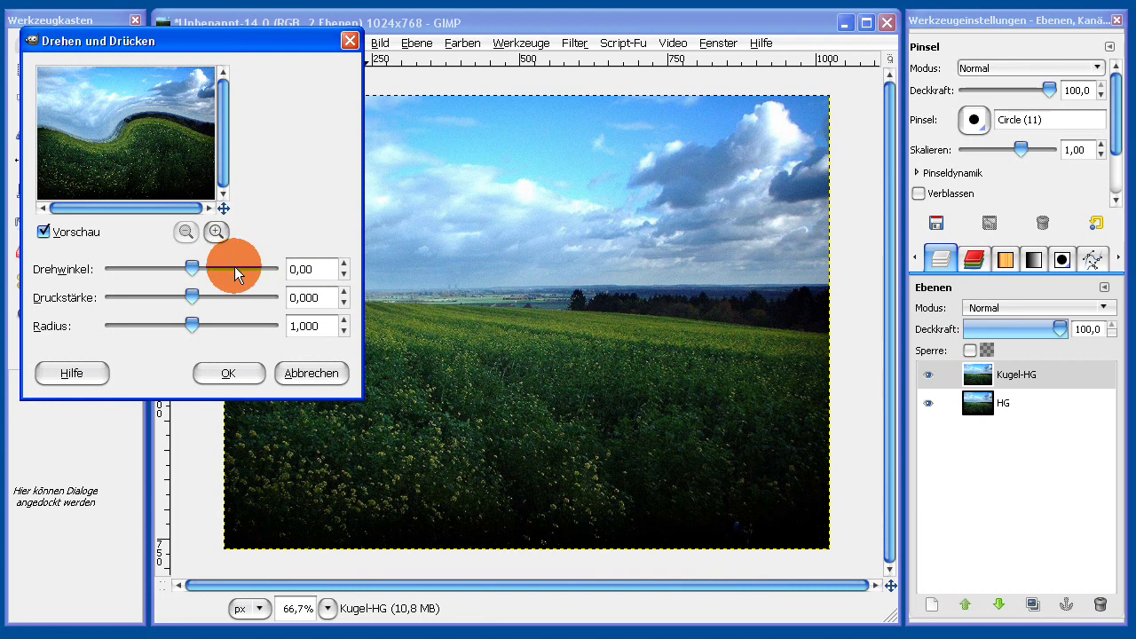
{"action": "double_click", "coordinate": [298, 298]}
{"action": "key", "text": "BackSpace"}
{"action": "type", "text": "-2"}
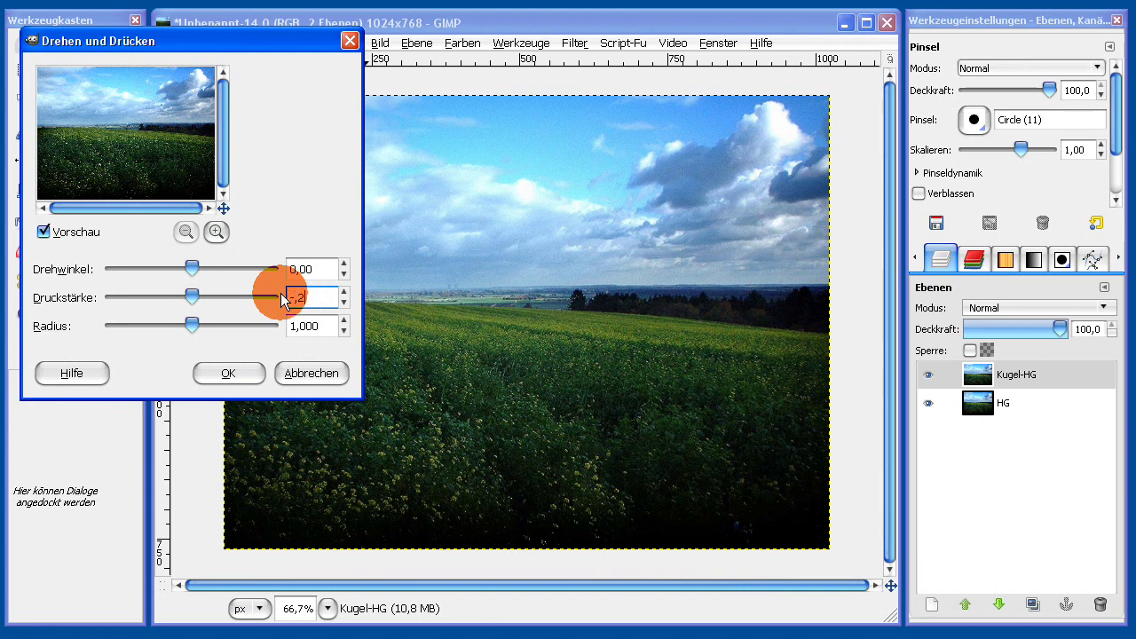
{"action": "type", "text": "5"}
{"action": "key", "text": "Return"}
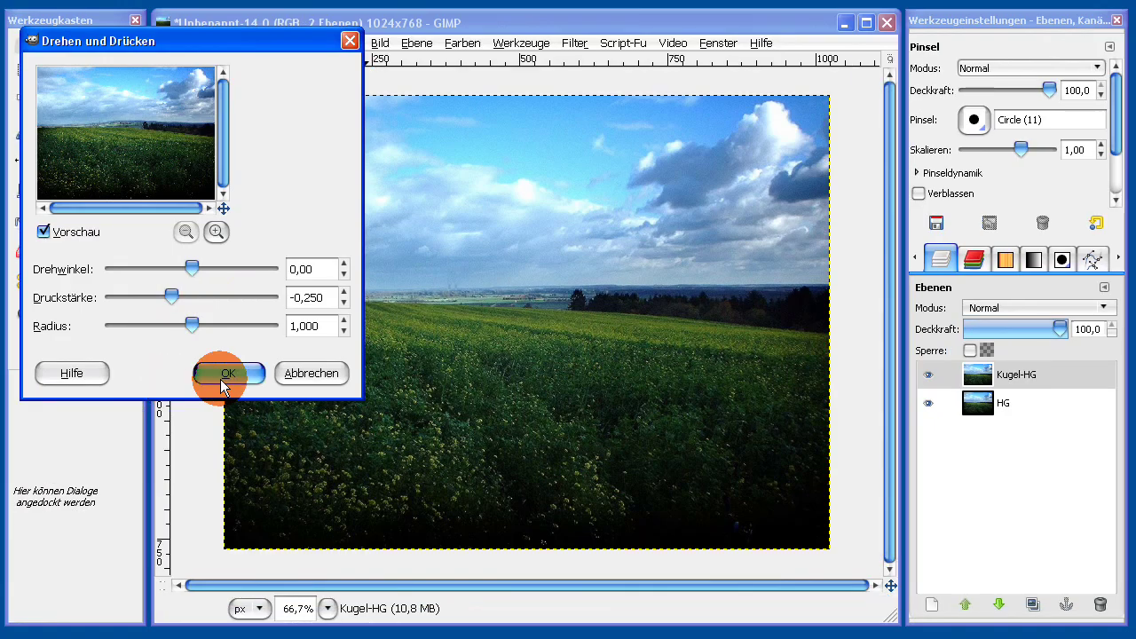
{"action": "left_click", "coordinate": [223, 372]}
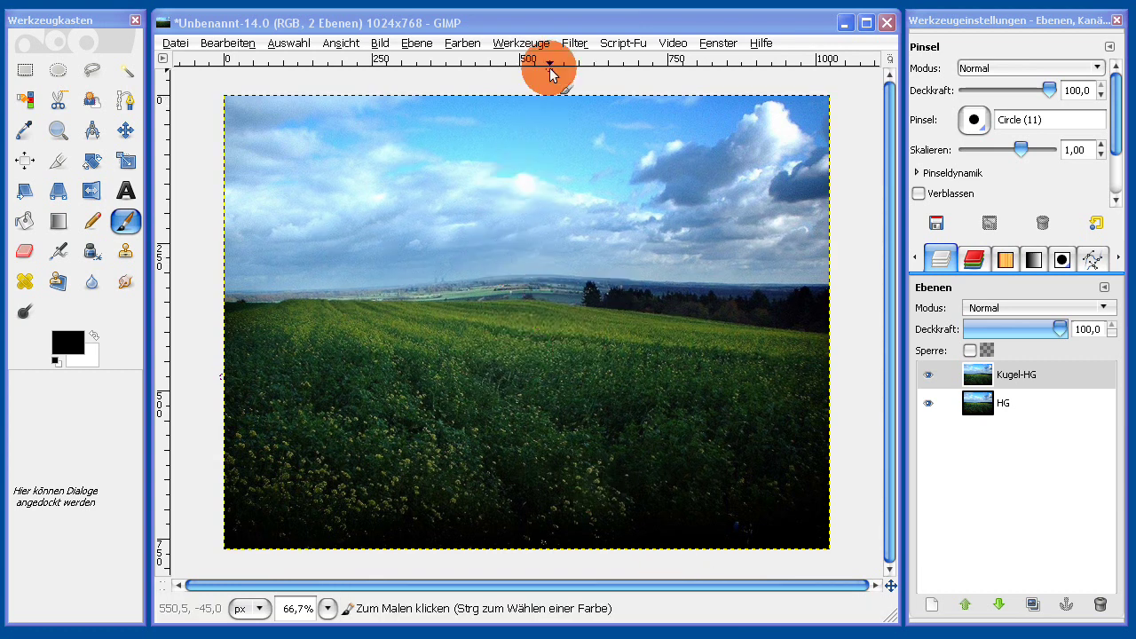
Step: Apply the Lupeneffekt with transparent surroundings and a refraction index of 2,20
{"action": "left_click", "coordinate": [578, 44]}
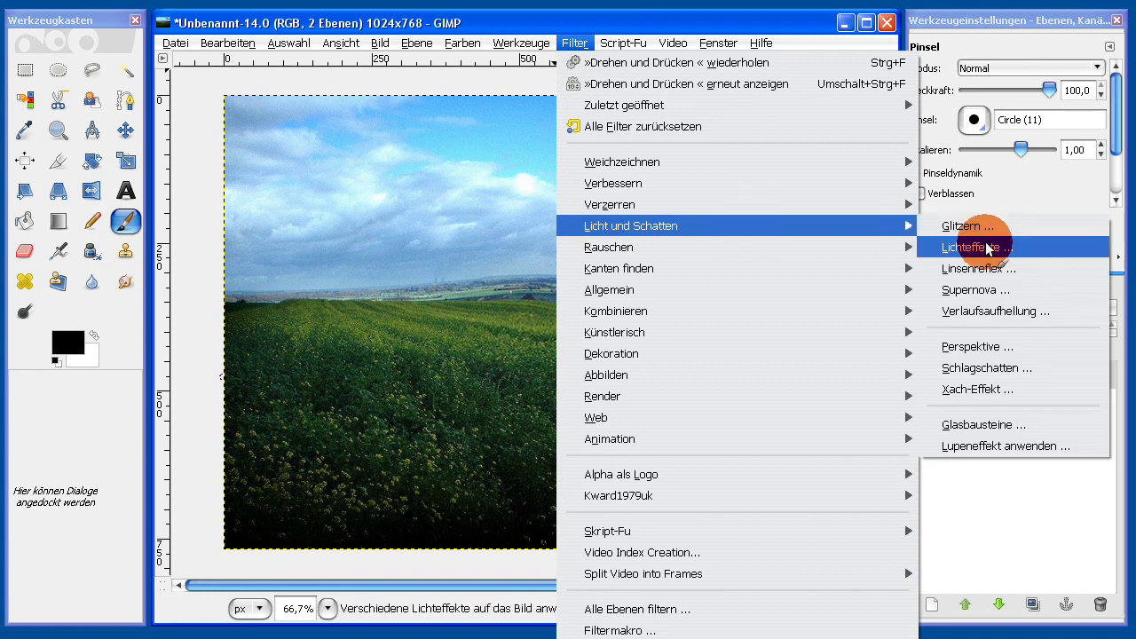
{"action": "left_click", "coordinate": [963, 446]}
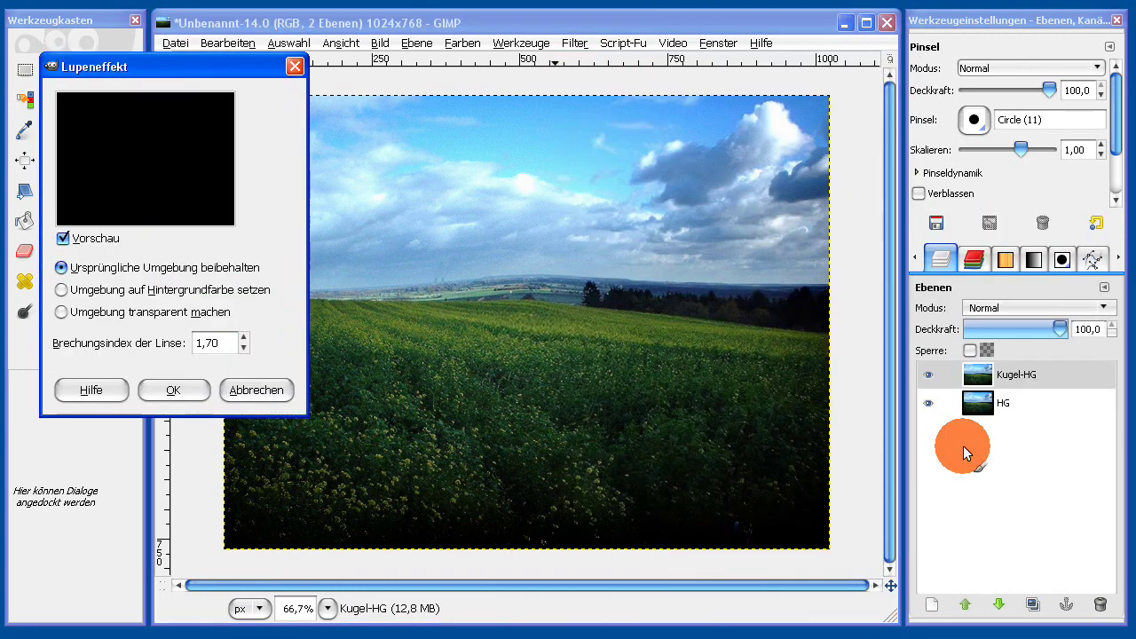
{"action": "left_click", "coordinate": [94, 312]}
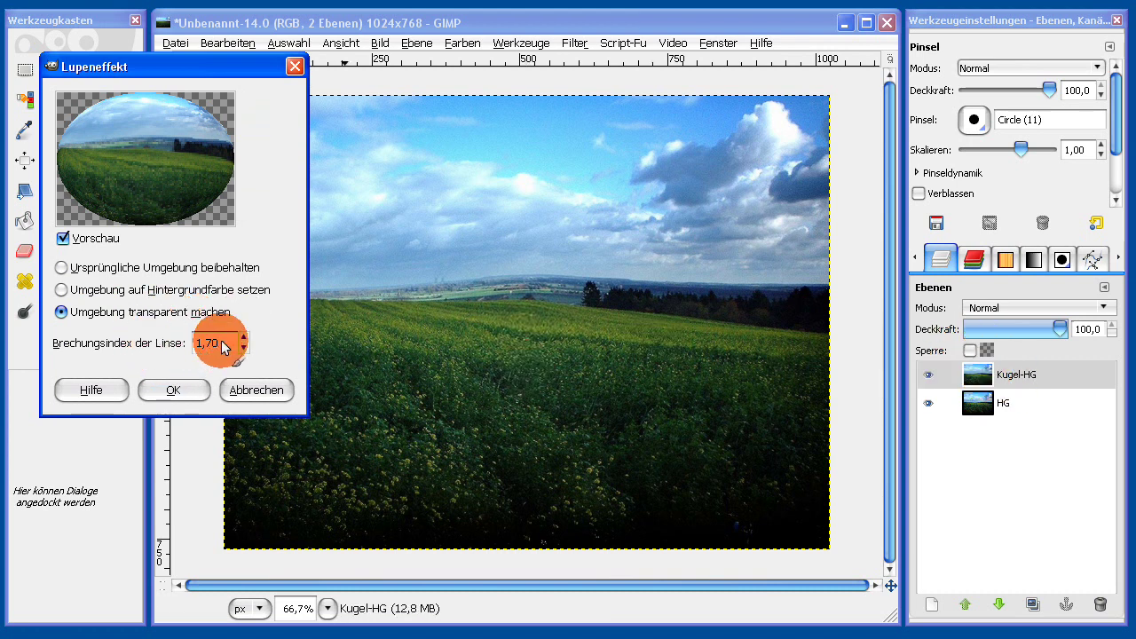
{"action": "left_click_drag", "start_coordinate": [218, 343], "coordinate": [174, 340]}
{"action": "type", "text": "2,2"}
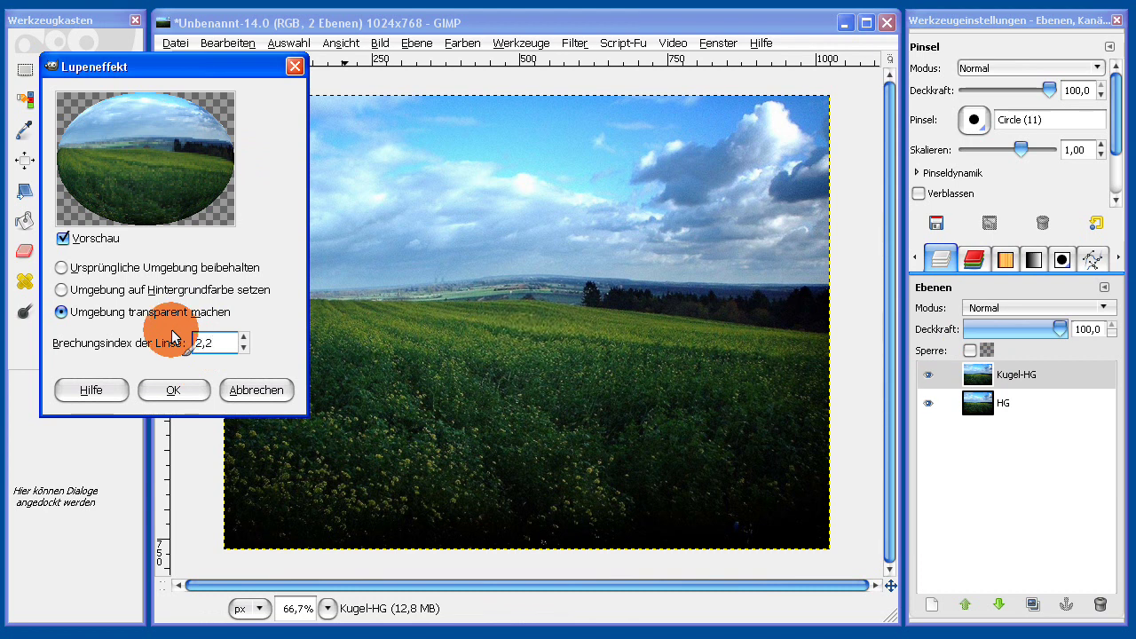
{"action": "key", "text": "Tab"}
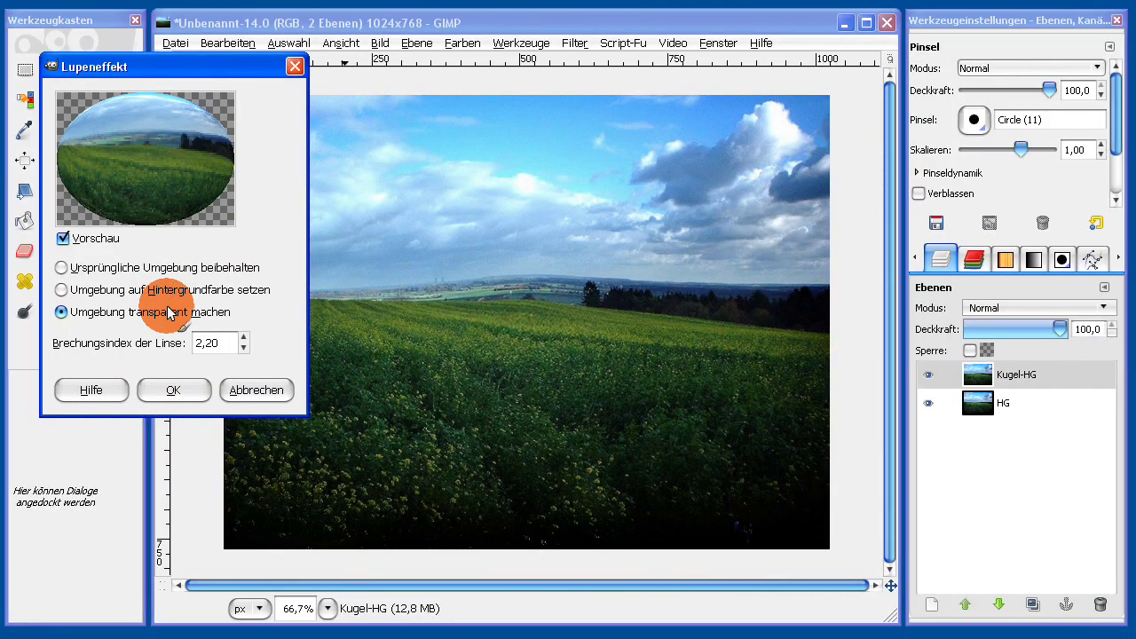
{"action": "left_click", "coordinate": [189, 395]}
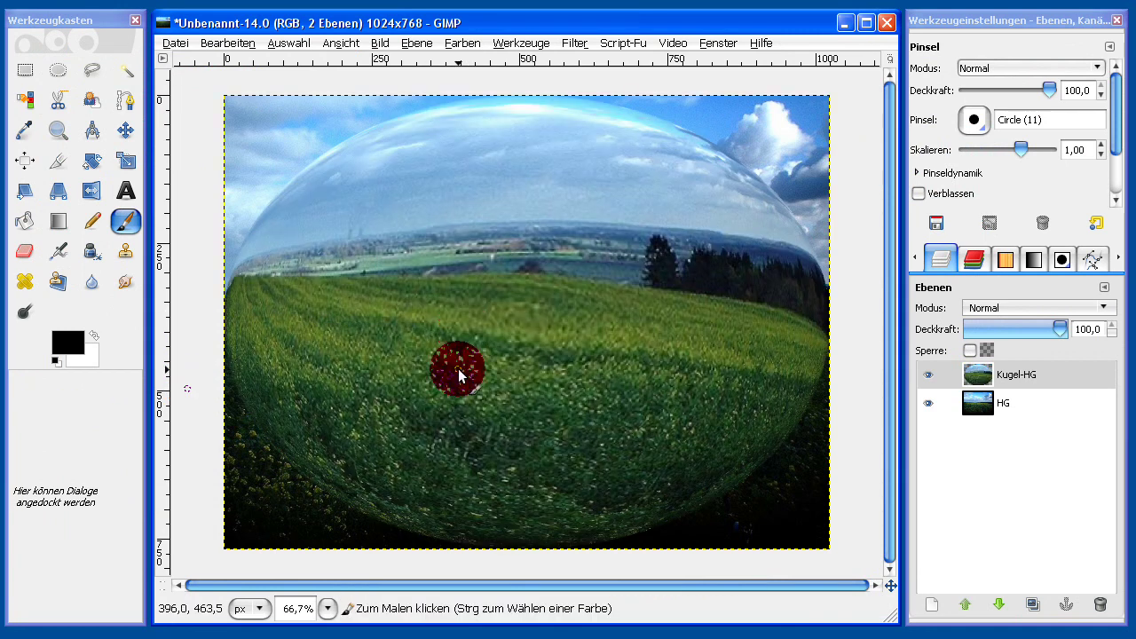
Step: Scale the Kugel-HG layer down to 310 × 310 pixels
{"action": "left_click", "coordinate": [414, 42]}
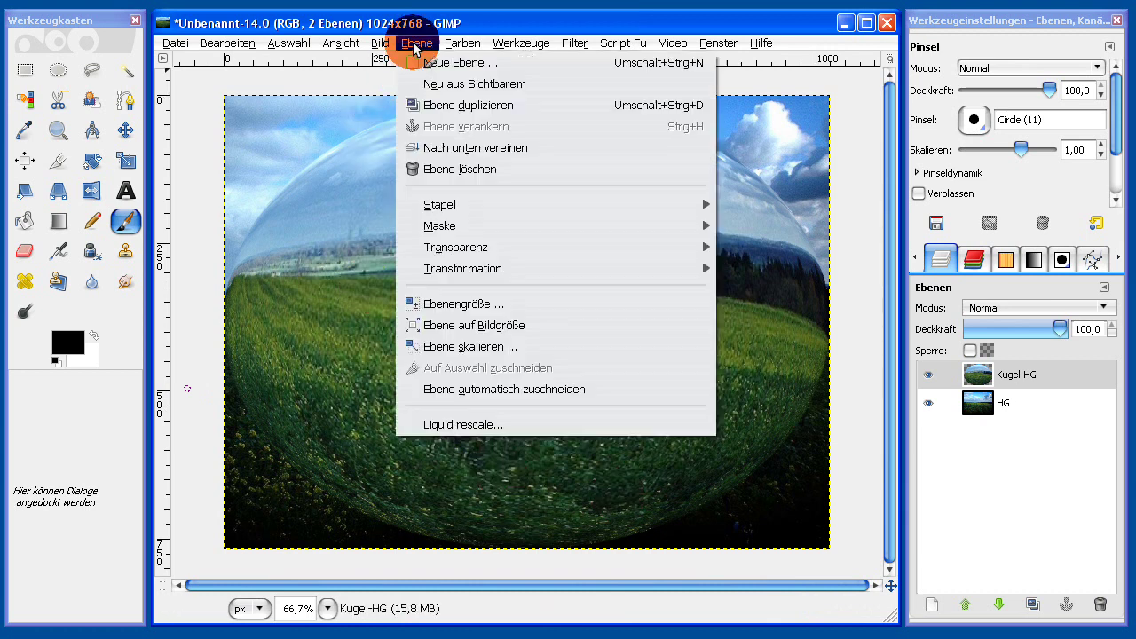
{"action": "left_click", "coordinate": [450, 346]}
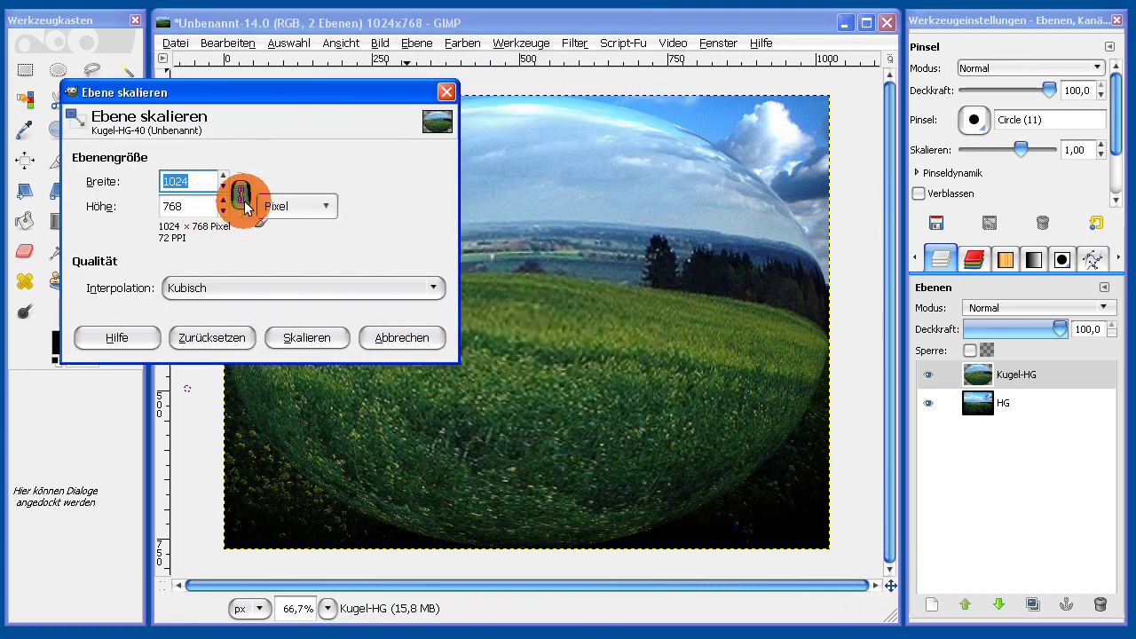
{"action": "left_click", "coordinate": [240, 195]}
{"action": "left_click", "coordinate": [211, 190]}
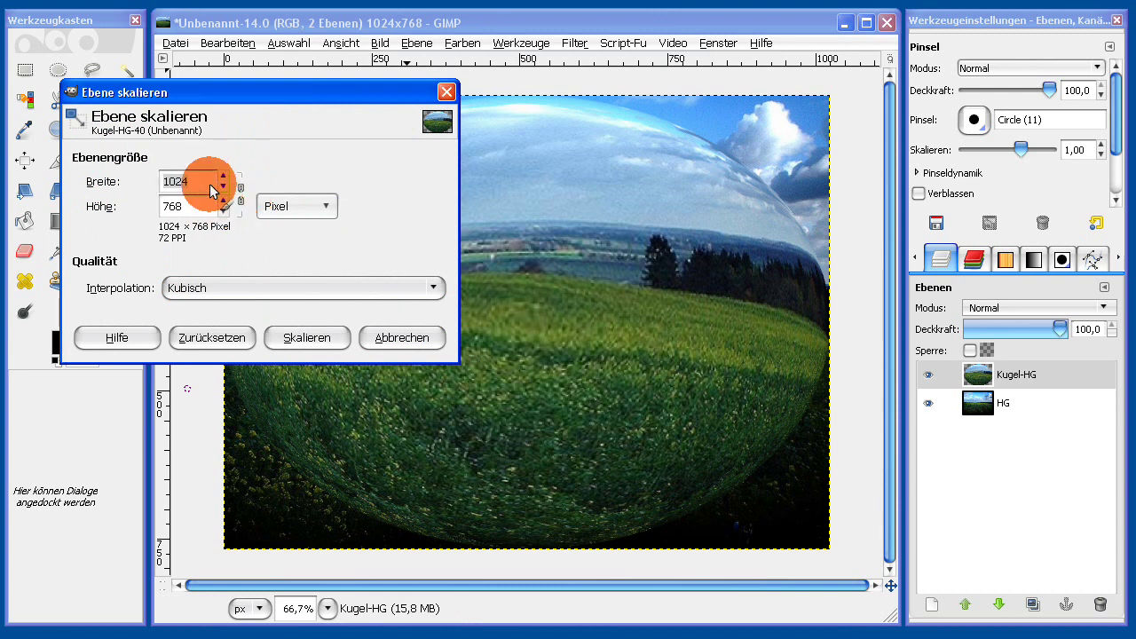
{"action": "left_click_drag", "start_coordinate": [206, 182], "coordinate": [156, 186]}
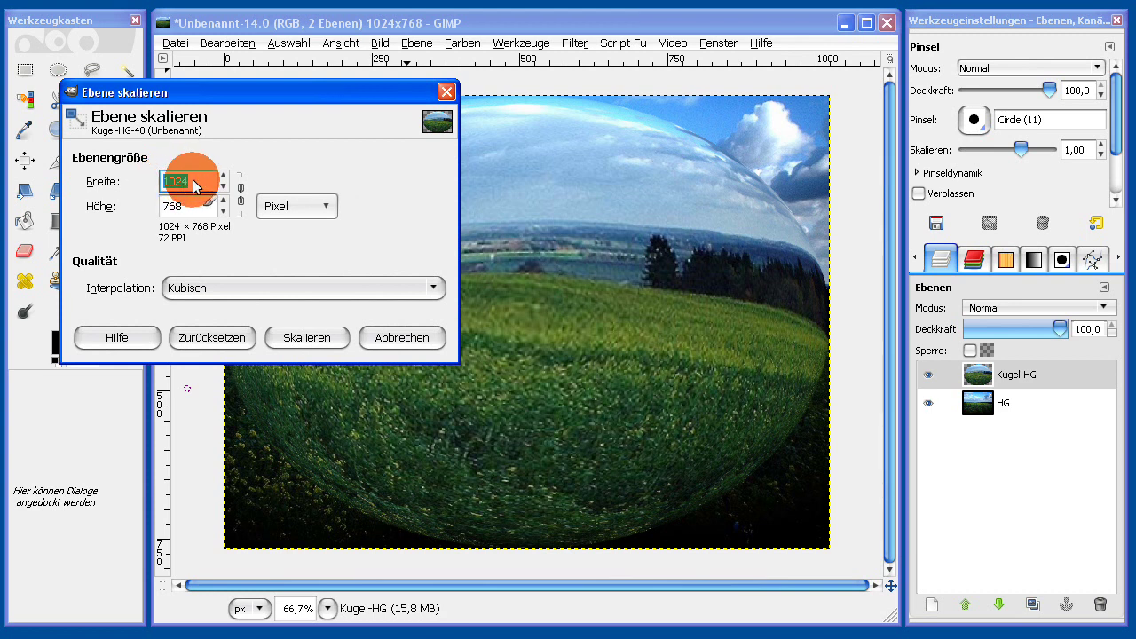
{"action": "type", "text": "3"}
{"action": "key", "text": "Tab"}
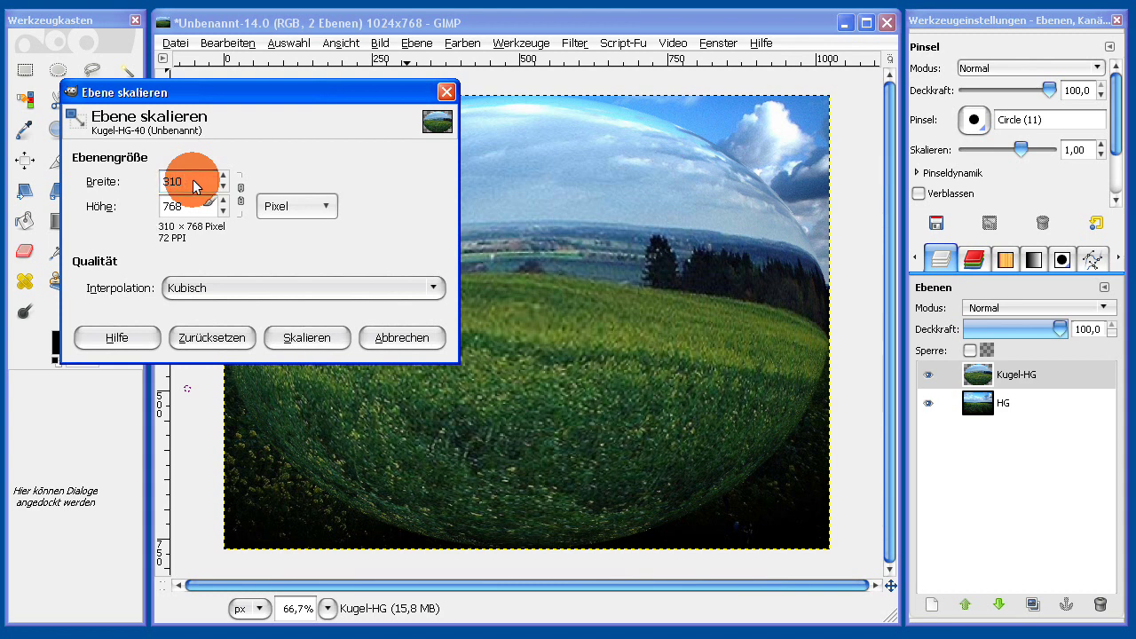
{"action": "type", "text": "310"}
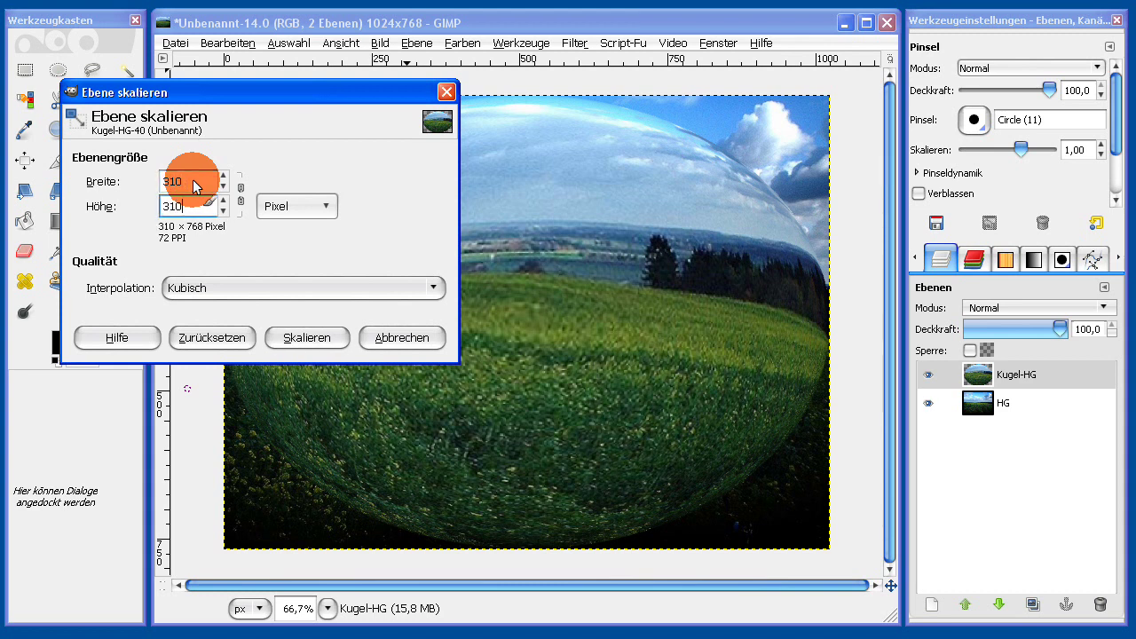
{"action": "key", "text": "Tab"}
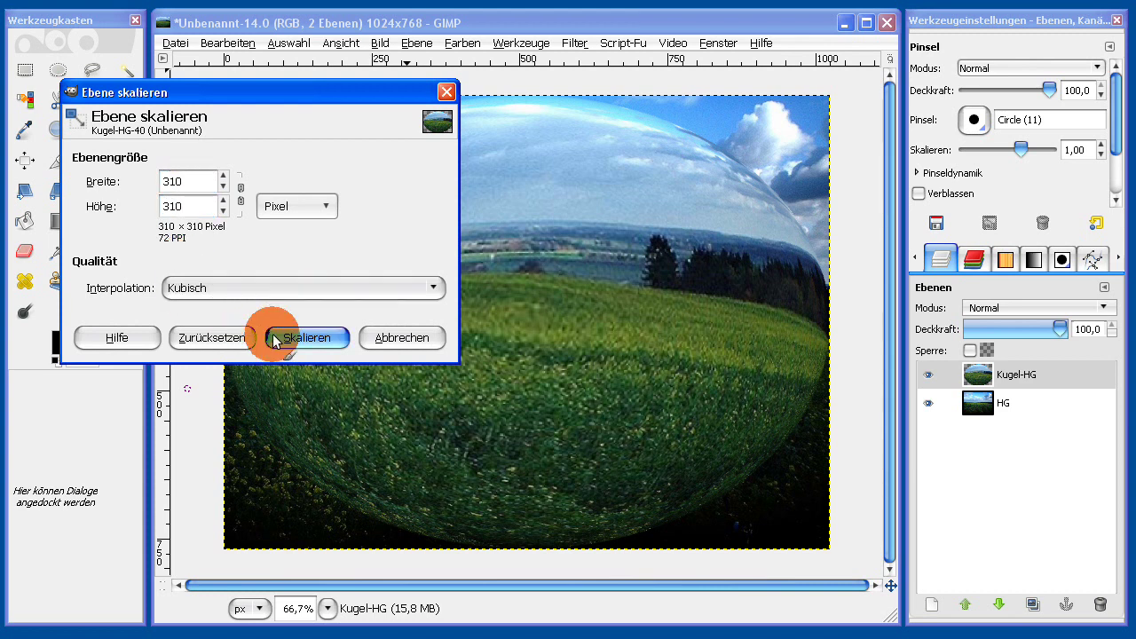
{"action": "left_click", "coordinate": [276, 338]}
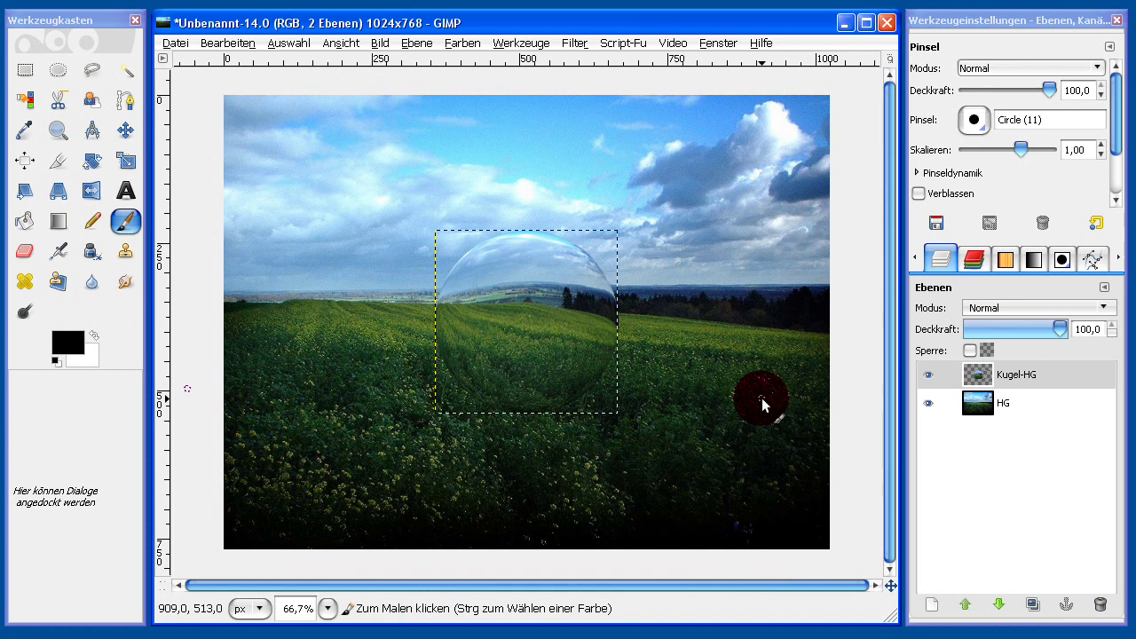
Step: Rotate the Kugel-HG layer 180° so the sphere shows the landscape upside down
{"action": "left_click", "coordinate": [1044, 380]}
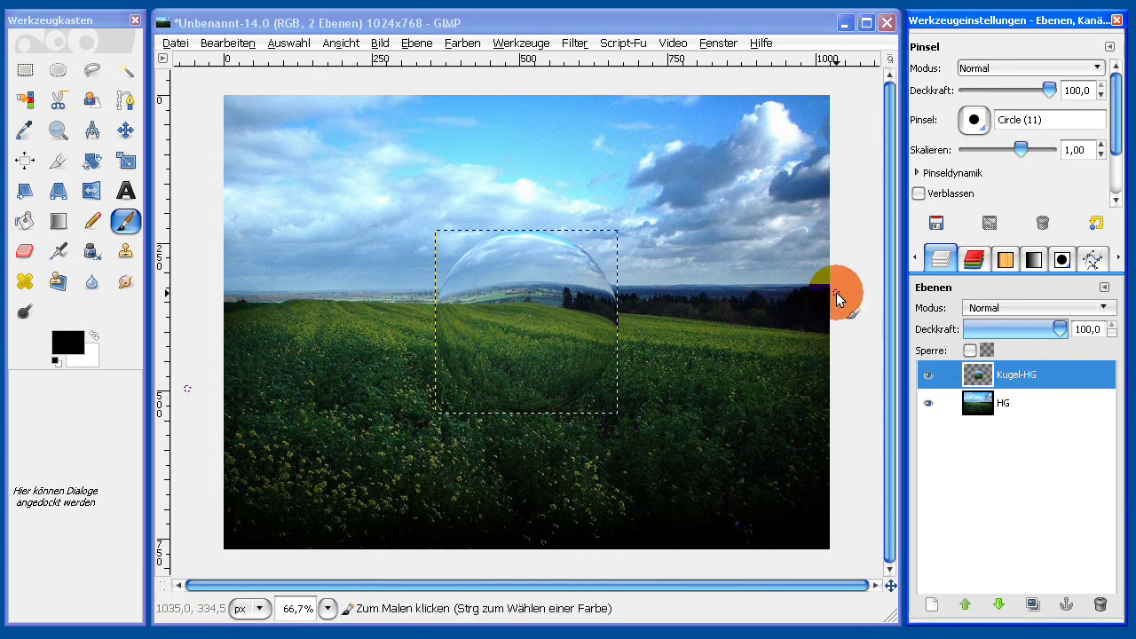
{"action": "left_click", "coordinate": [417, 44]}
{"action": "mouse_move", "coordinate": [462, 268]}
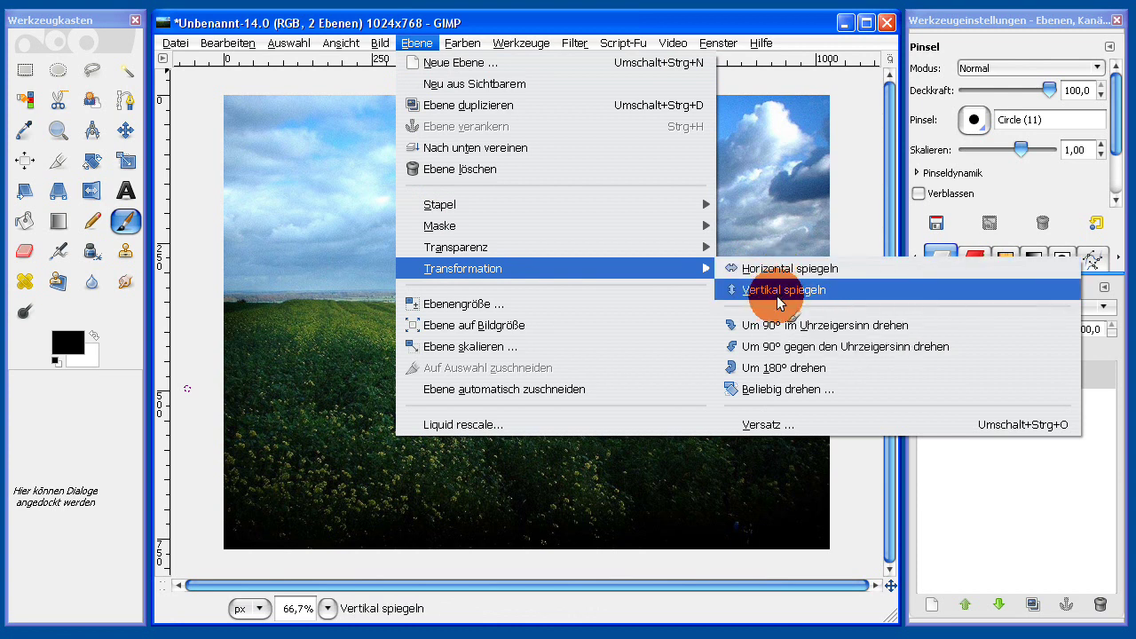
{"action": "left_click", "coordinate": [780, 370]}
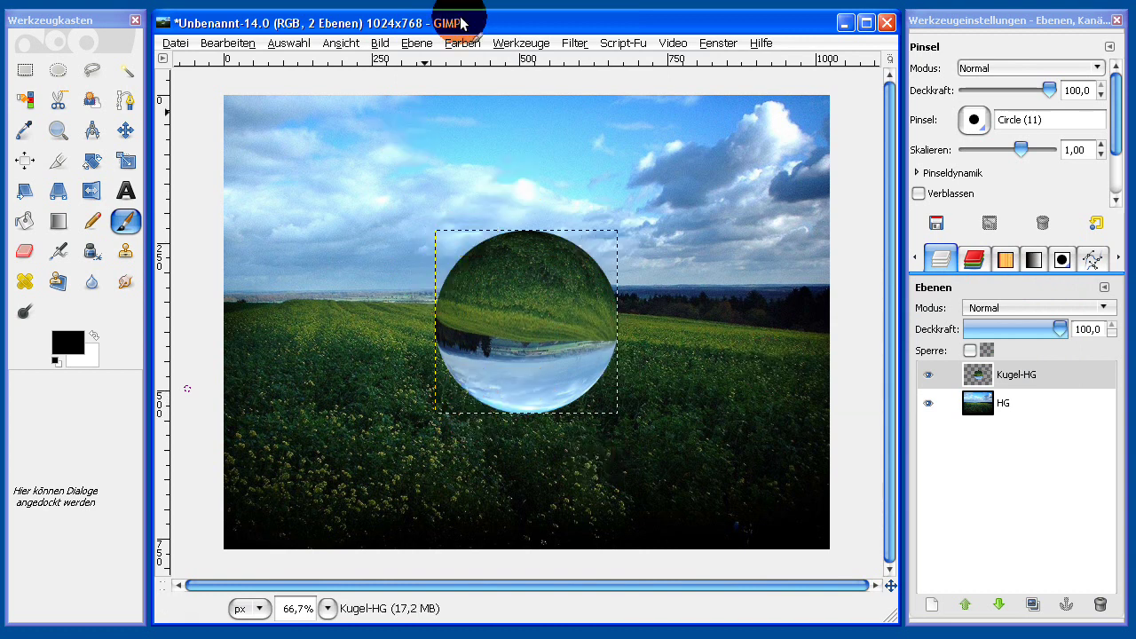
{"action": "left_click", "coordinate": [422, 44]}
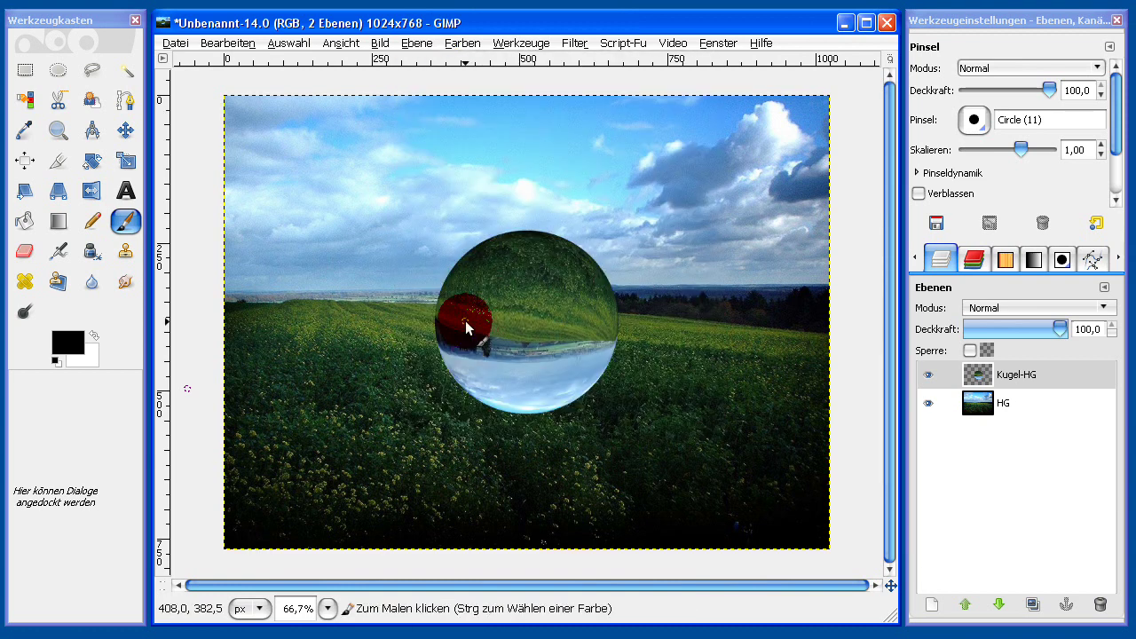
Step: Create a selection around the sphere from the Kugel-HG layer's alpha channel
{"action": "right_click", "coordinate": [1026, 388]}
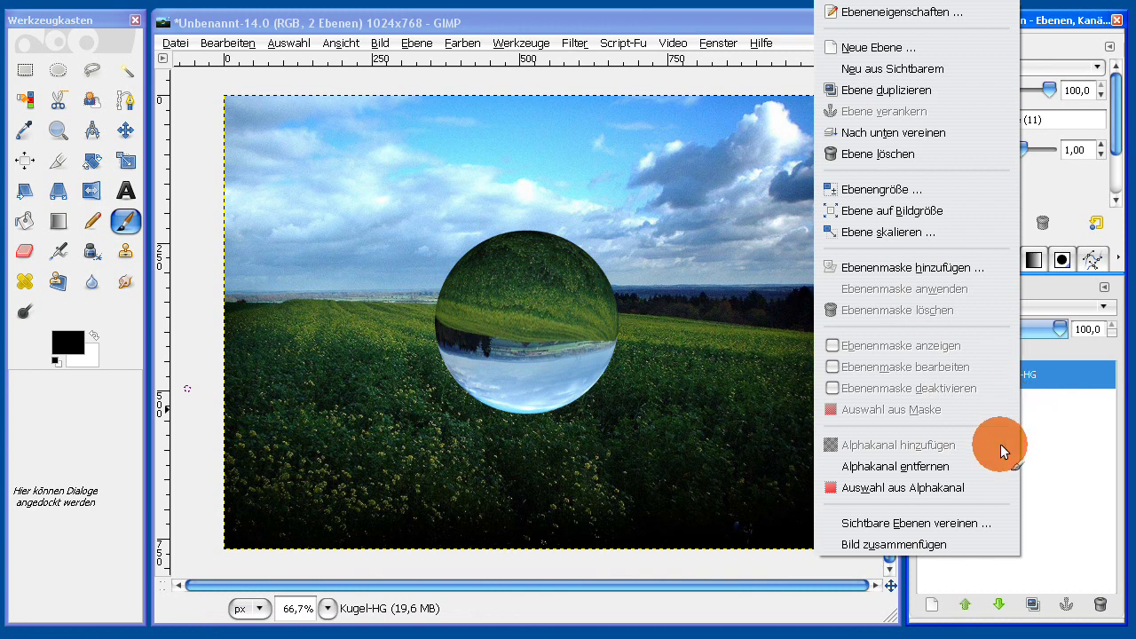
{"action": "left_click", "coordinate": [976, 494]}
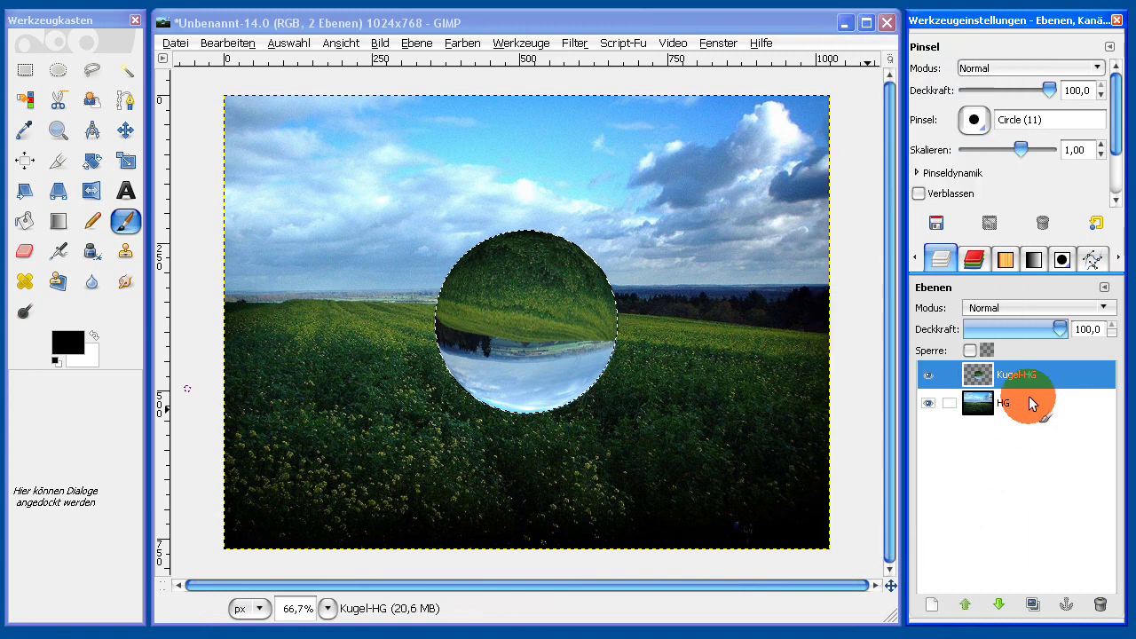
{"action": "left_click", "coordinate": [297, 43]}
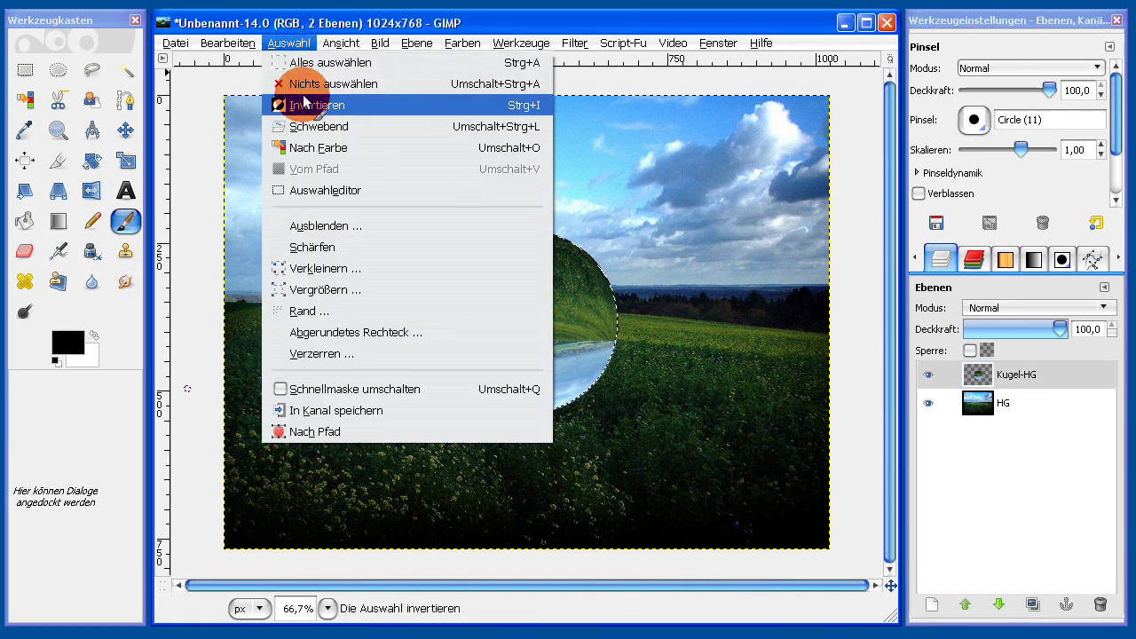
Step: Invert the selection and add a Schlagschatten: offsets -15, blur 120, opacity 45, resizing off
{"action": "left_click", "coordinate": [303, 104]}
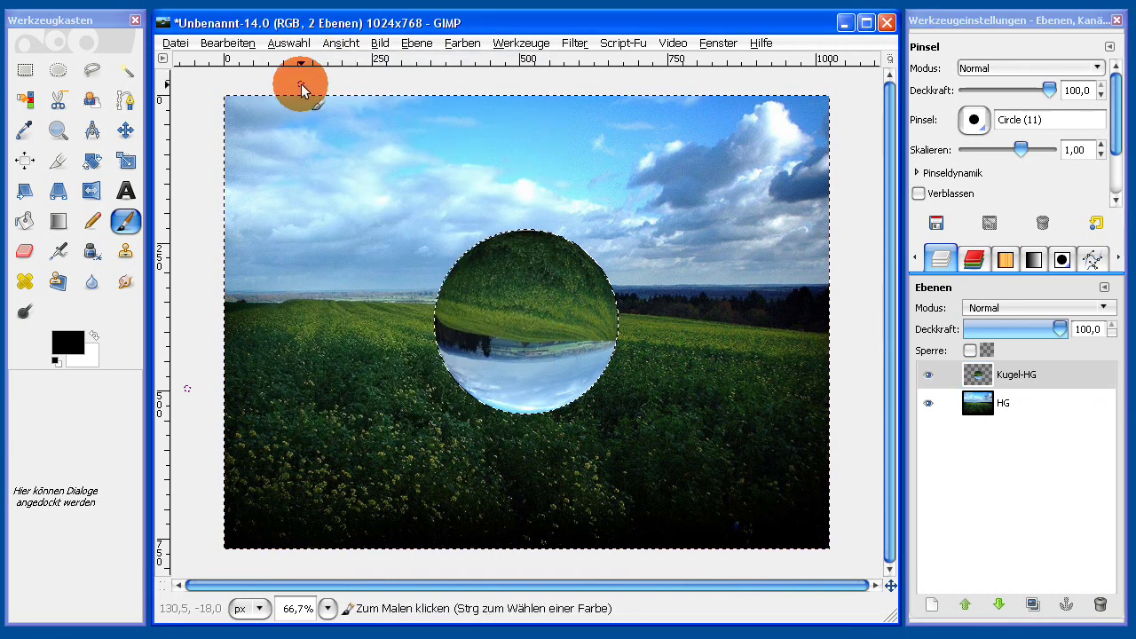
{"action": "left_click", "coordinate": [577, 47]}
{"action": "mouse_move", "coordinate": [632, 225]}
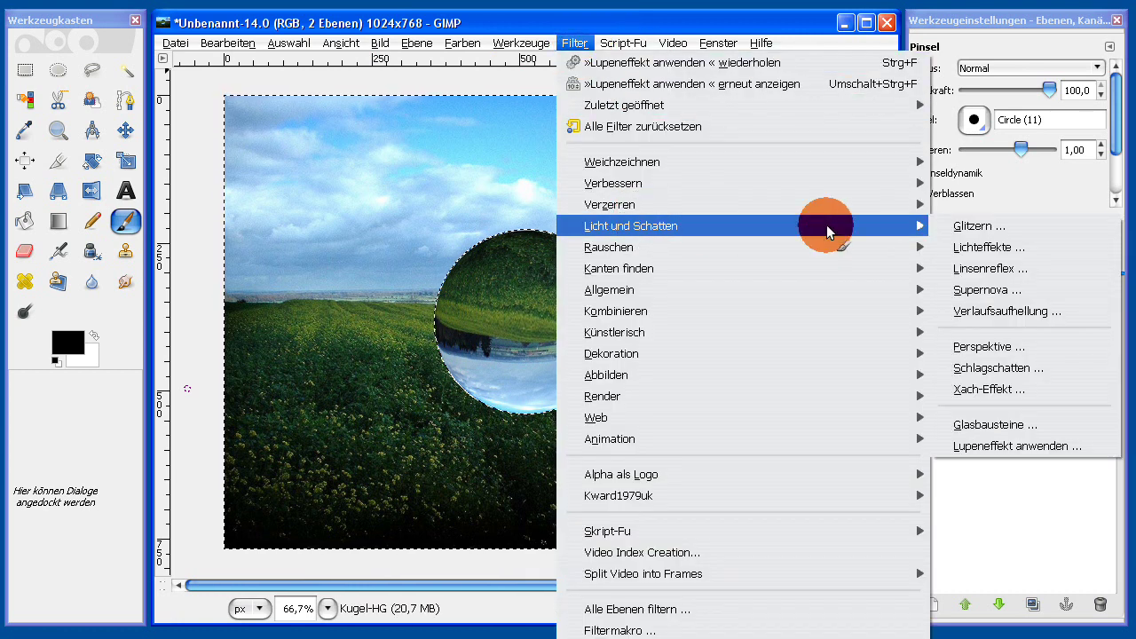
{"action": "left_click", "coordinate": [982, 366]}
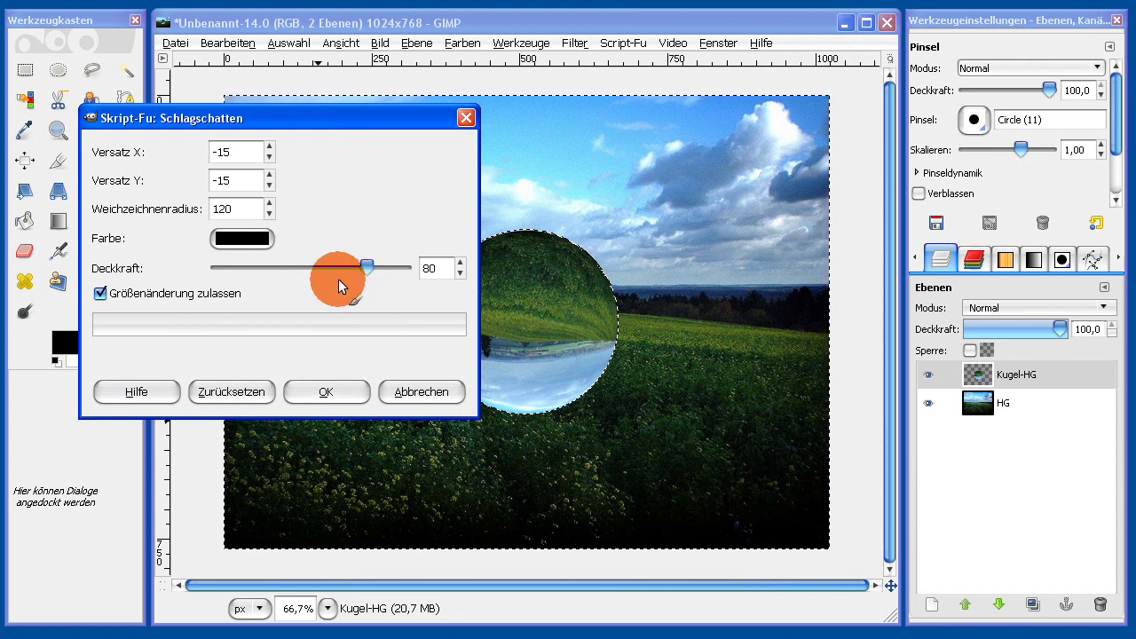
{"action": "double_click", "coordinate": [426, 268]}
{"action": "type", "text": "45"}
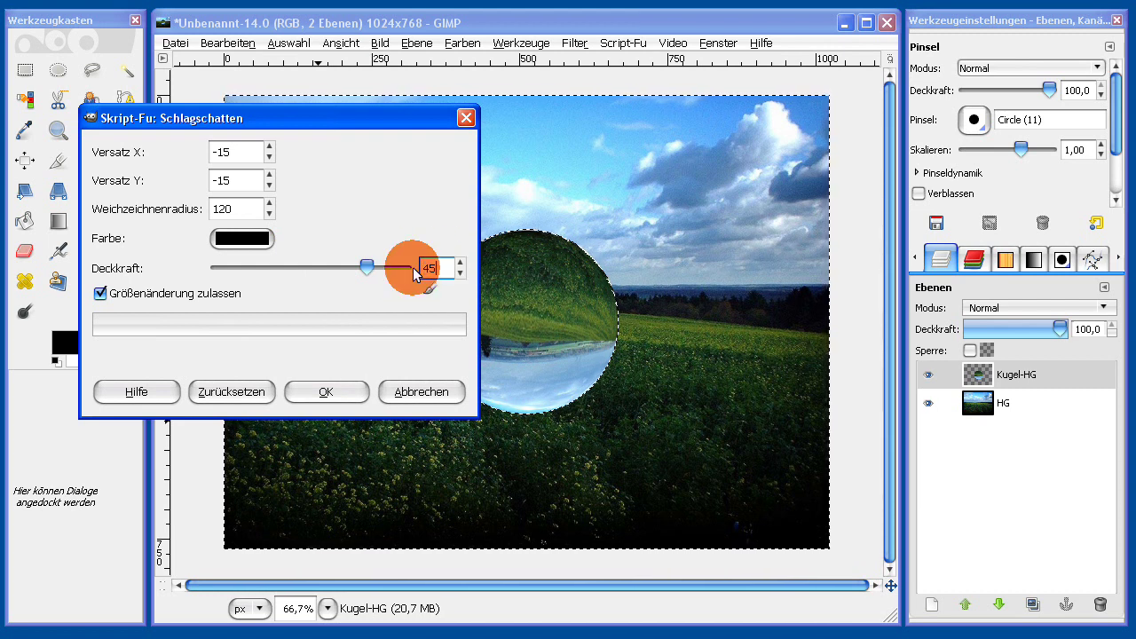
{"action": "left_click", "coordinate": [133, 301]}
{"action": "left_click", "coordinate": [306, 392]}
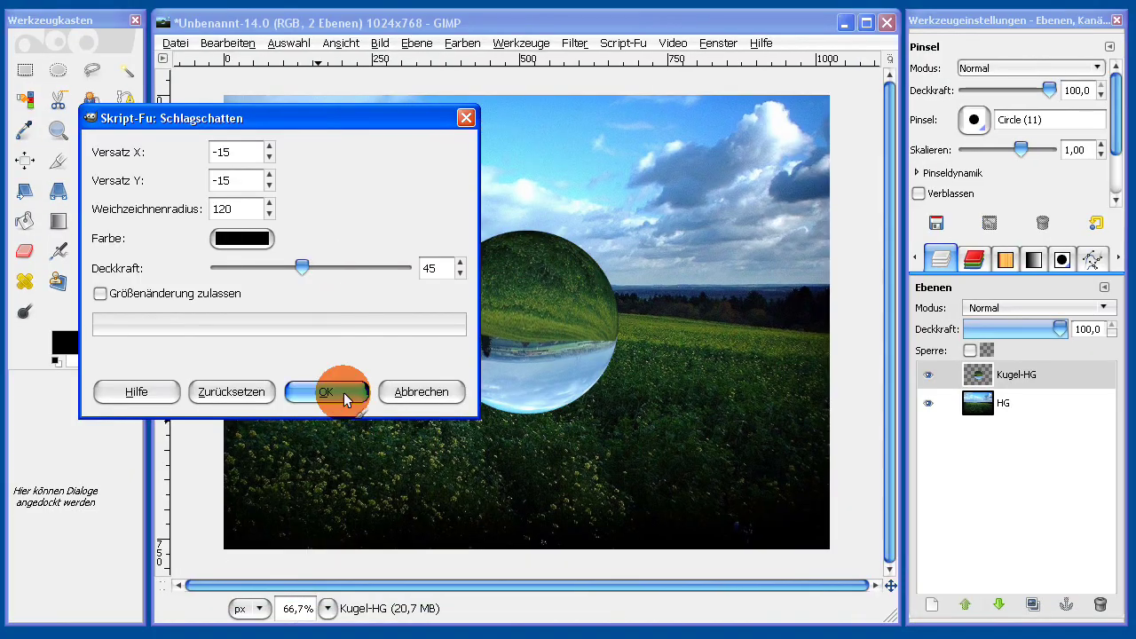
{"action": "left_click", "coordinate": [342, 395]}
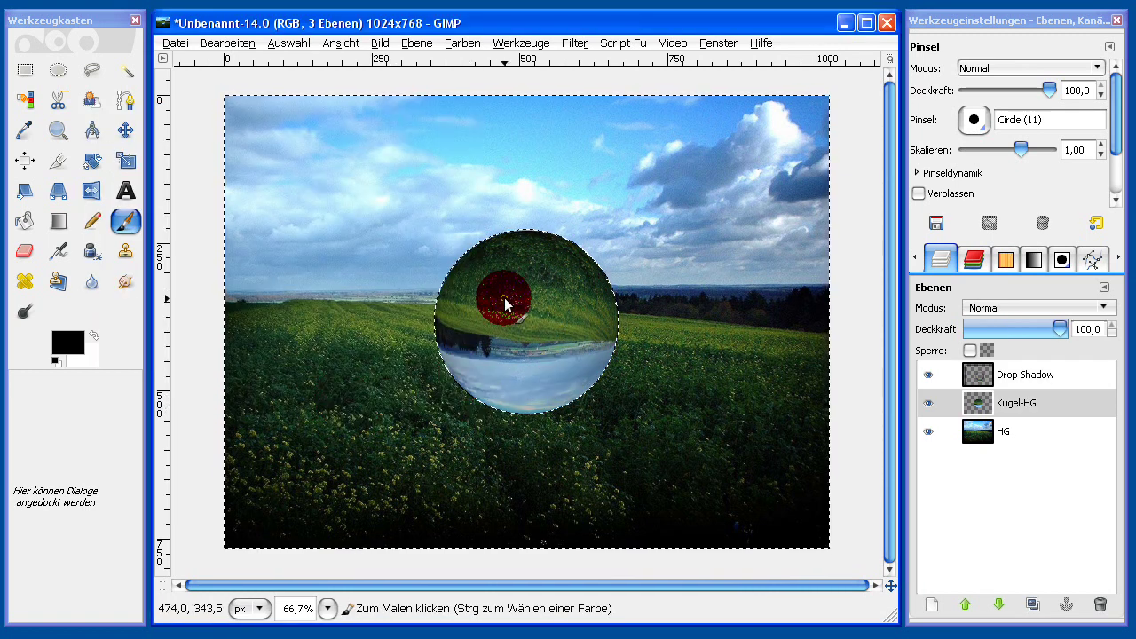
Step: Deselect everything and fit the Drop Shadow layer to the 1024×768 image size
{"action": "left_click", "coordinate": [298, 49]}
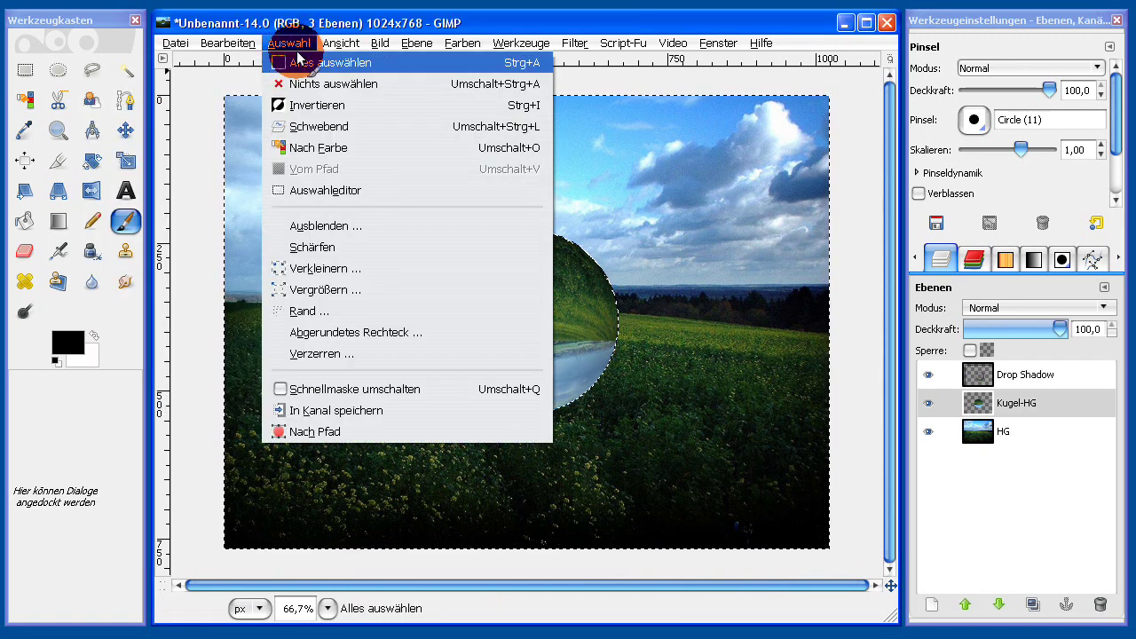
{"action": "left_click", "coordinate": [329, 83]}
{"action": "left_click", "coordinate": [1011, 377]}
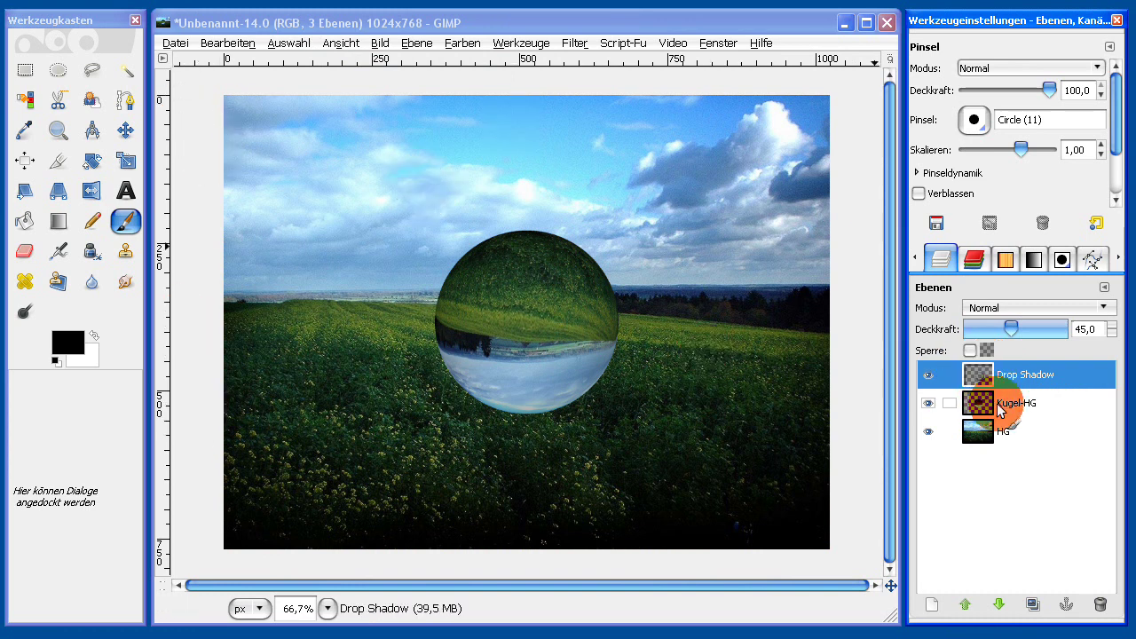
{"action": "left_click", "coordinate": [980, 390]}
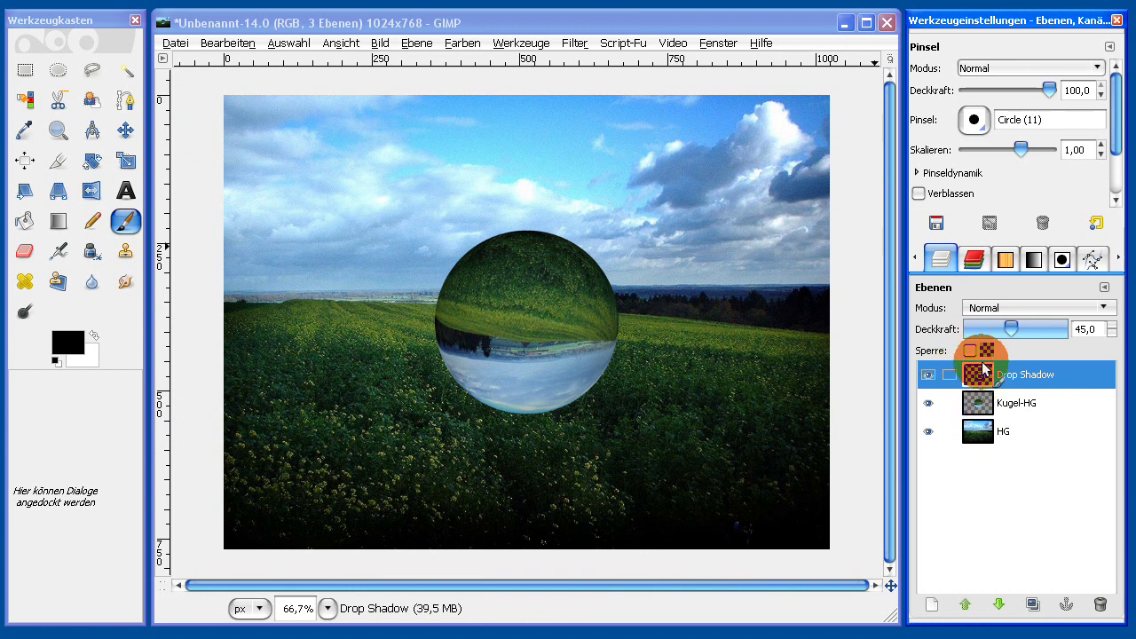
{"action": "left_click", "coordinate": [411, 43]}
{"action": "left_click", "coordinate": [469, 324]}
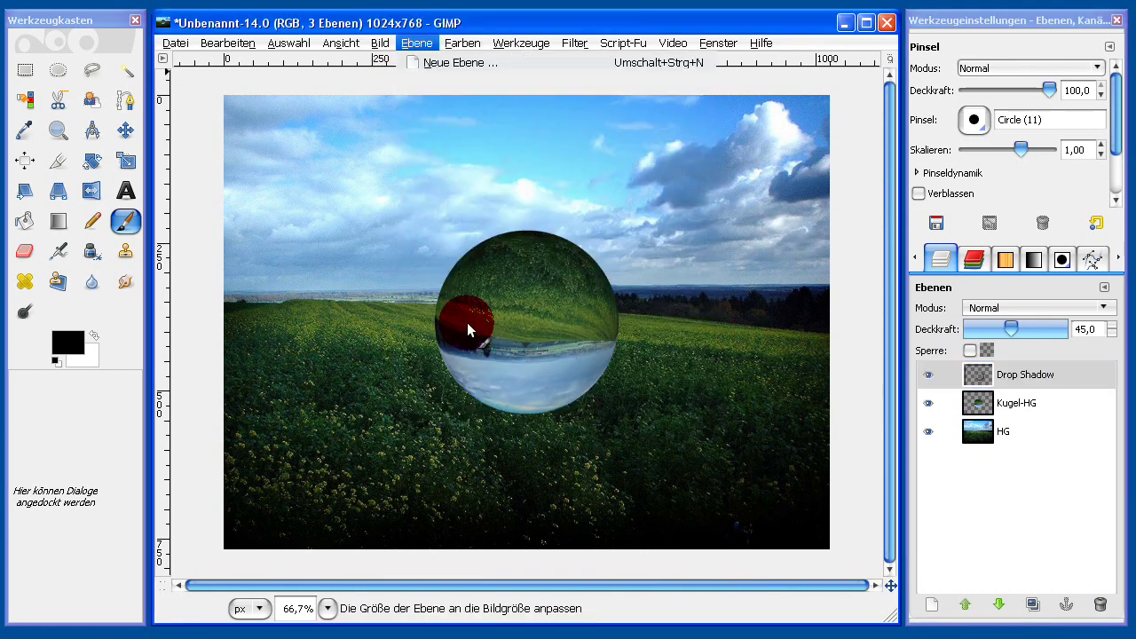
{"action": "left_click", "coordinate": [1023, 378]}
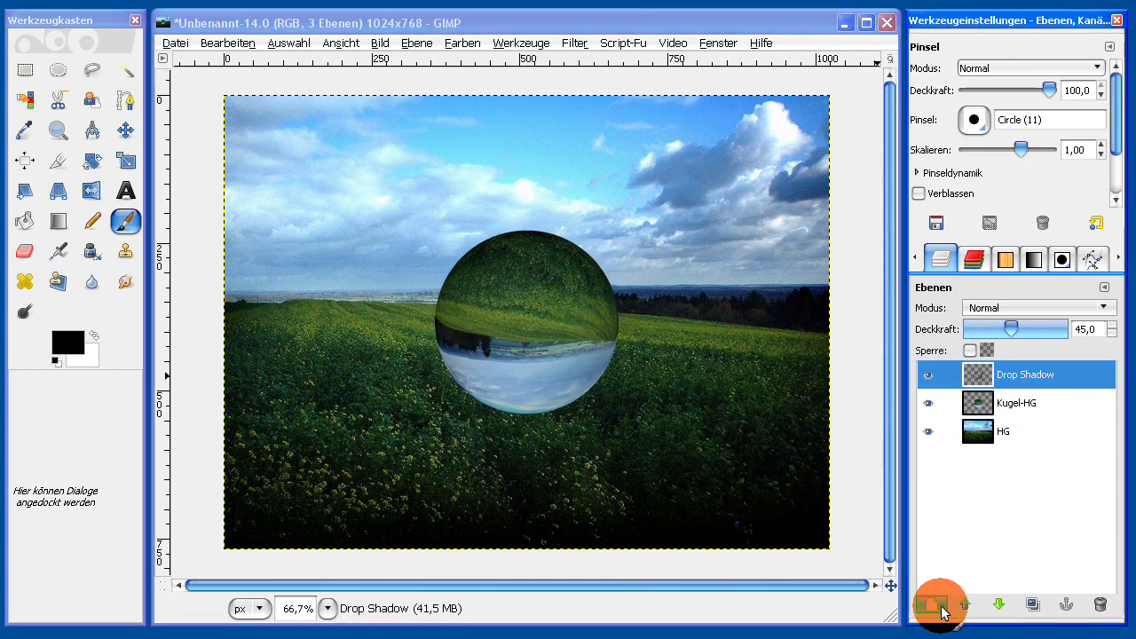
{"action": "mouse_move", "coordinate": [1021, 377]}
{"action": "left_mouse_down"}
{"action": "mouse_move", "coordinate": [1020, 395]}
{"action": "mouse_move", "coordinate": [497, 55]}
{"action": "left_mouse_up"}
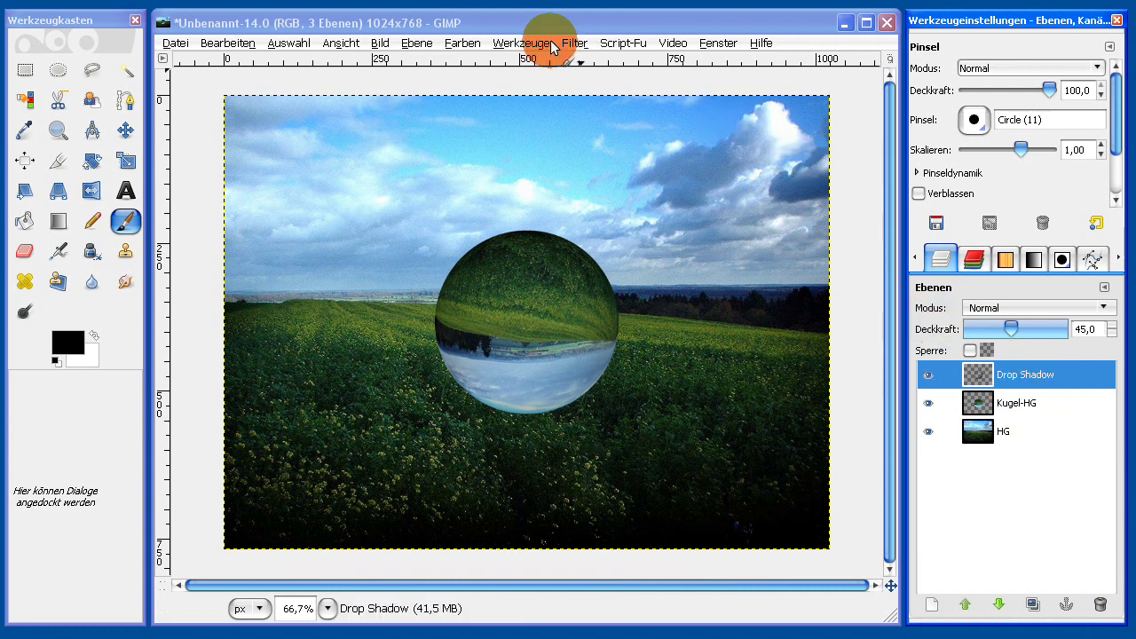
{"action": "left_click_drag", "start_coordinate": [489, 63], "coordinate": [474, 51]}
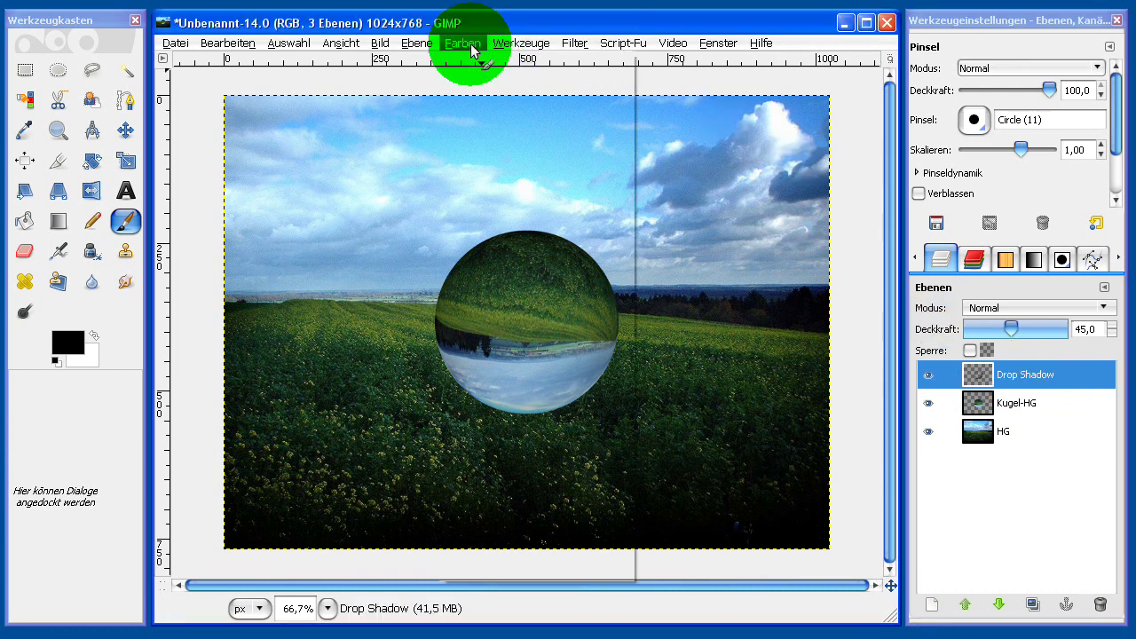
Step: Colourize the Drop Shadow layer with hue 180, saturation 50 and lightness 84
{"action": "left_click", "coordinate": [471, 45]}
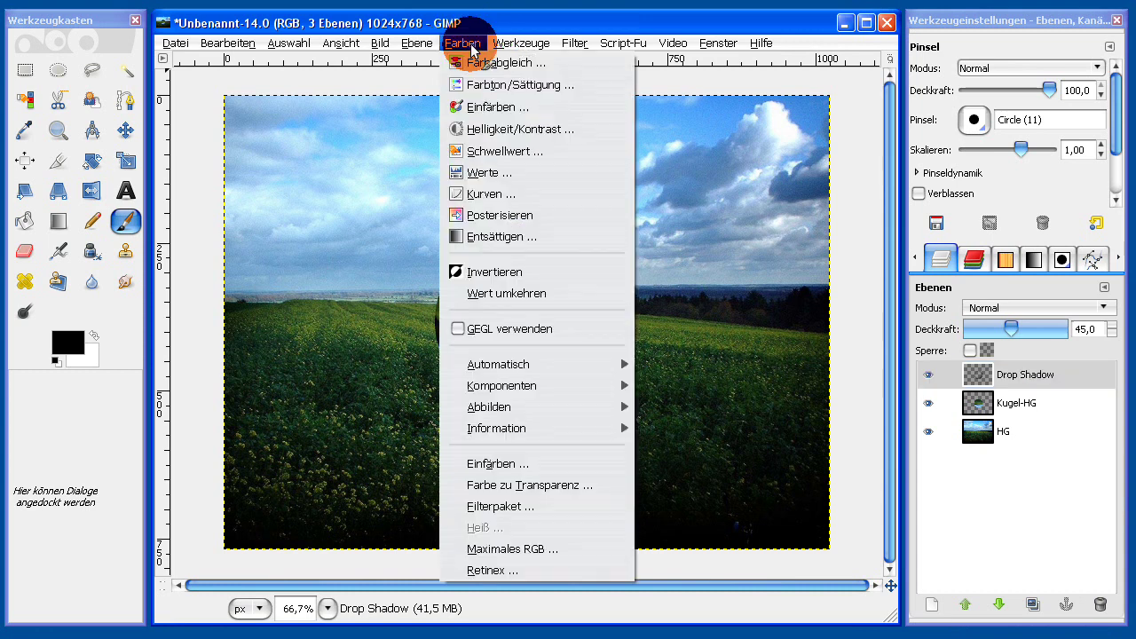
{"action": "left_click", "coordinate": [481, 108]}
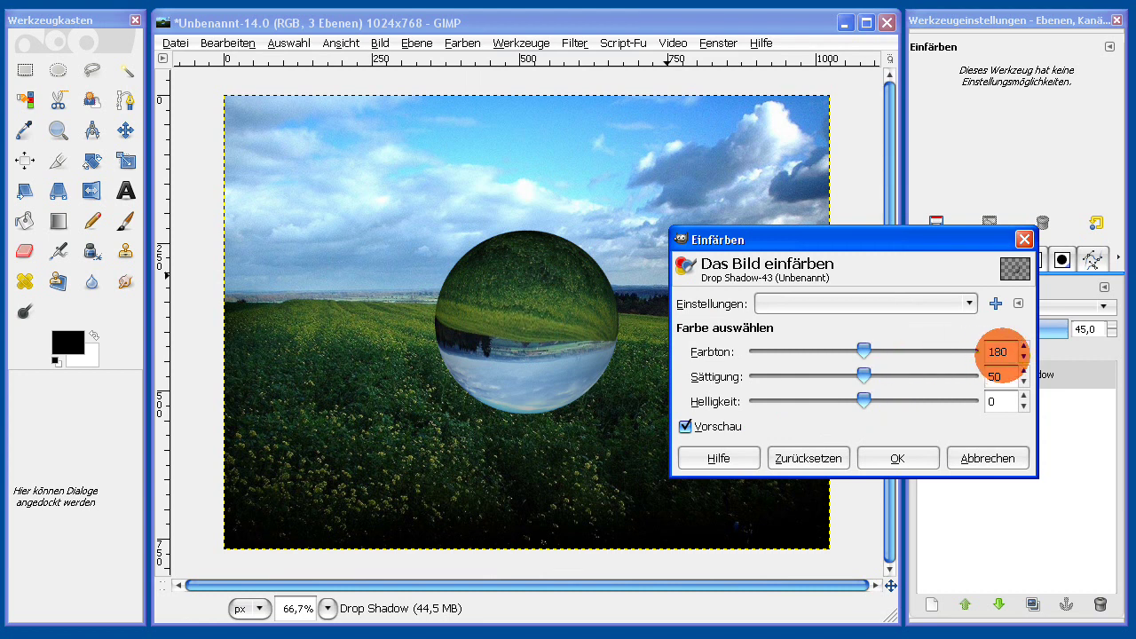
{"action": "left_click_drag", "start_coordinate": [865, 401], "coordinate": [949, 401]}
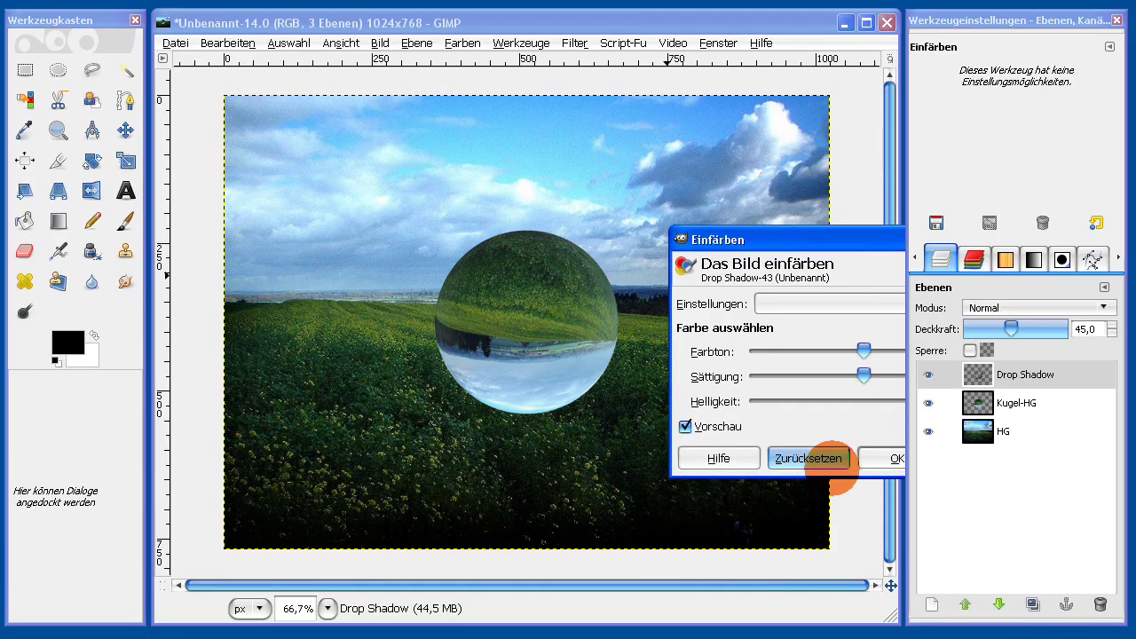
{"action": "left_click", "coordinate": [871, 460]}
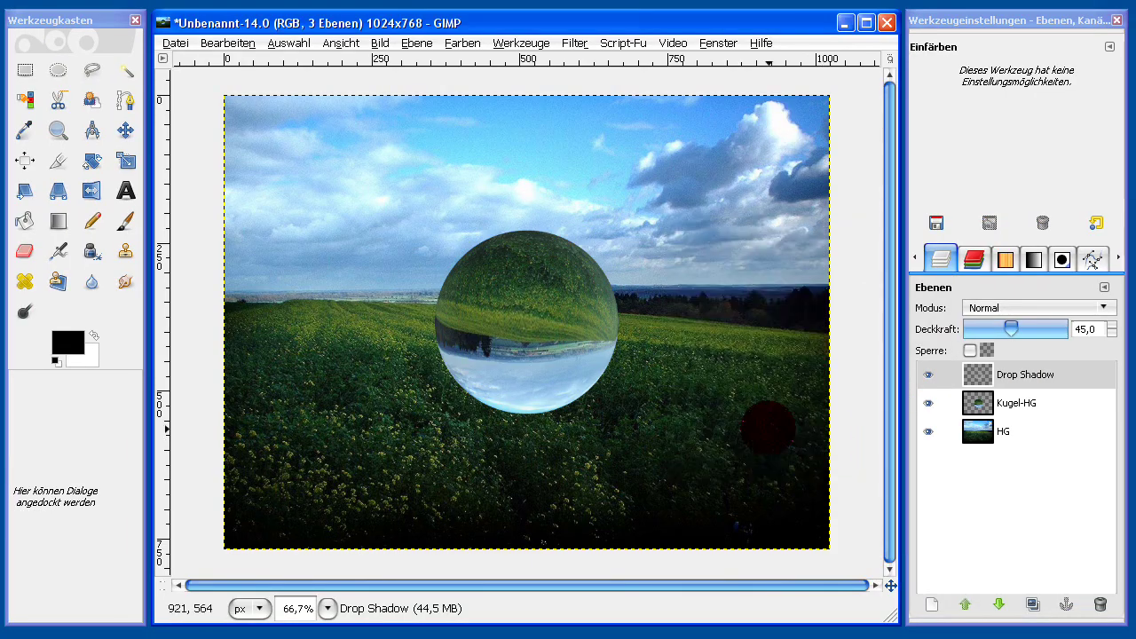
{"action": "left_click", "coordinate": [1041, 377]}
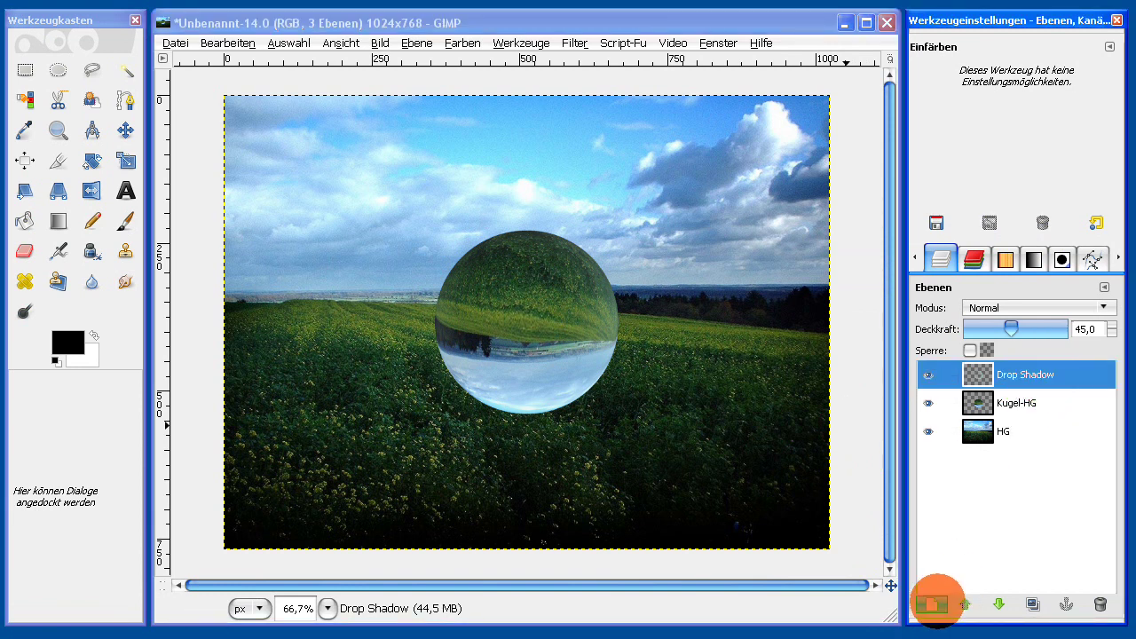
Step: Add a new transparent layer named Schein
{"action": "left_click", "coordinate": [931, 604]}
{"action": "type", "text": "Schein"}
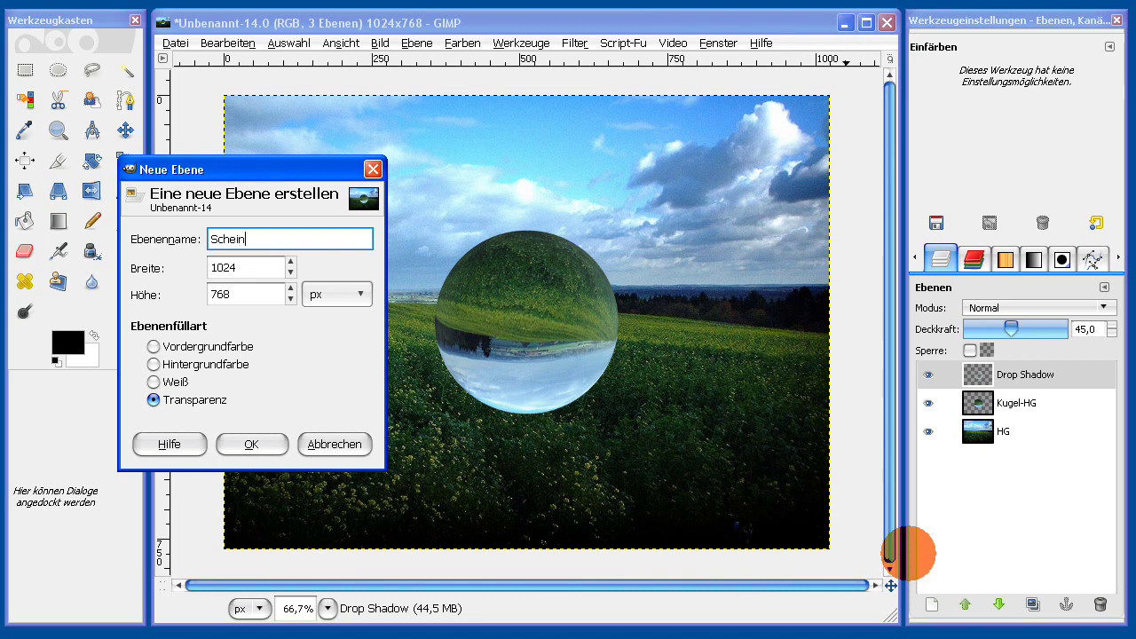
{"action": "key", "text": "Return"}
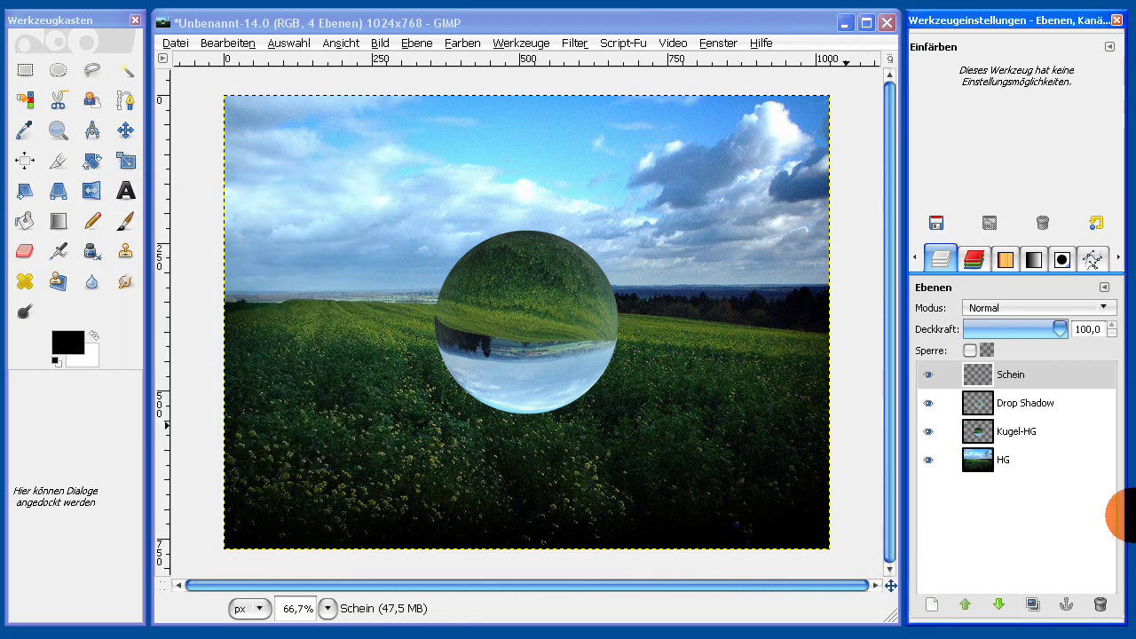
Step: Select the sphere's outline from Kugel-HG's alpha channel, then make Schein active
{"action": "left_click", "coordinate": [1020, 431]}
{"action": "right_click", "coordinate": [1005, 429]}
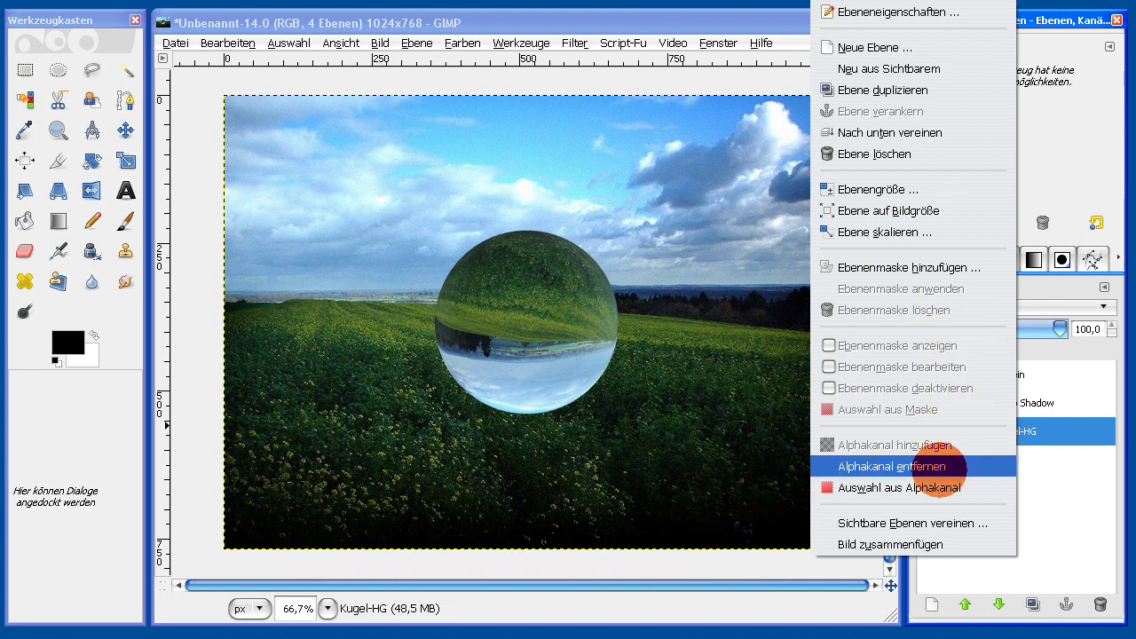
{"action": "left_click", "coordinate": [944, 483]}
{"action": "left_click", "coordinate": [999, 373]}
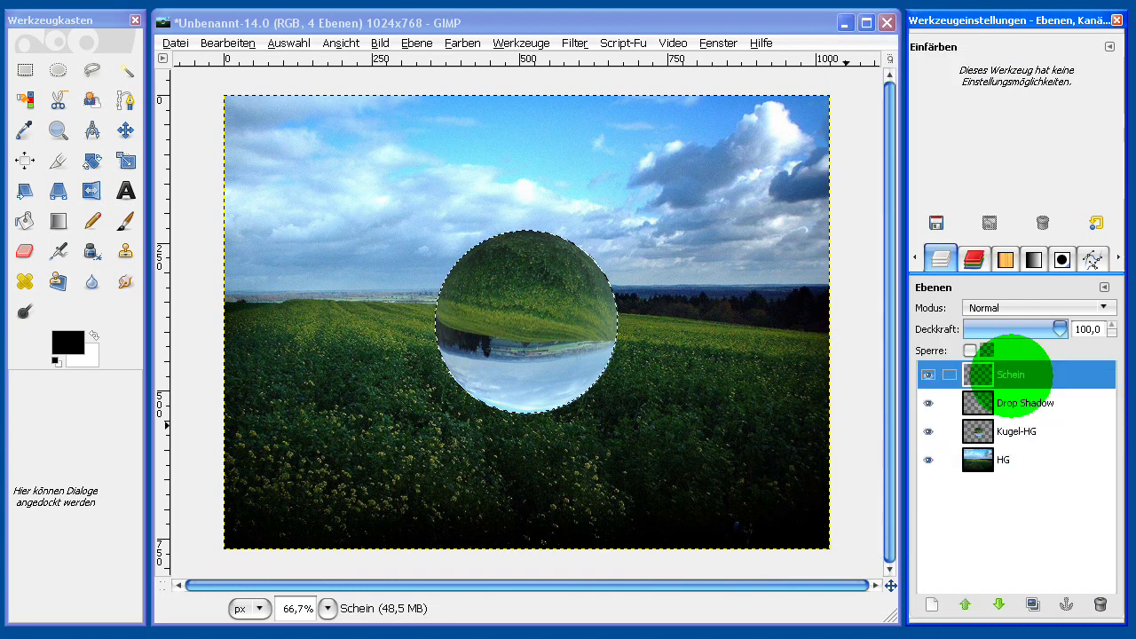
Step: Fill the sphere selection on Schein with a white FG-to-Transparent gradient in Shaped (spherical) shape
{"action": "left_click", "coordinate": [58, 220]}
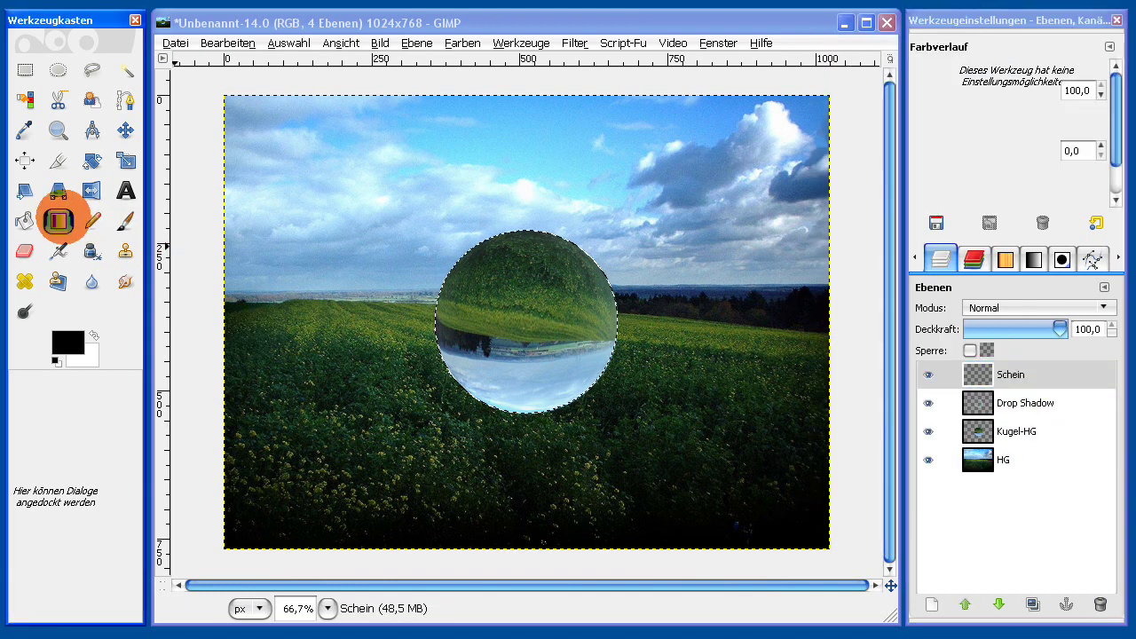
{"action": "left_click", "coordinate": [69, 340]}
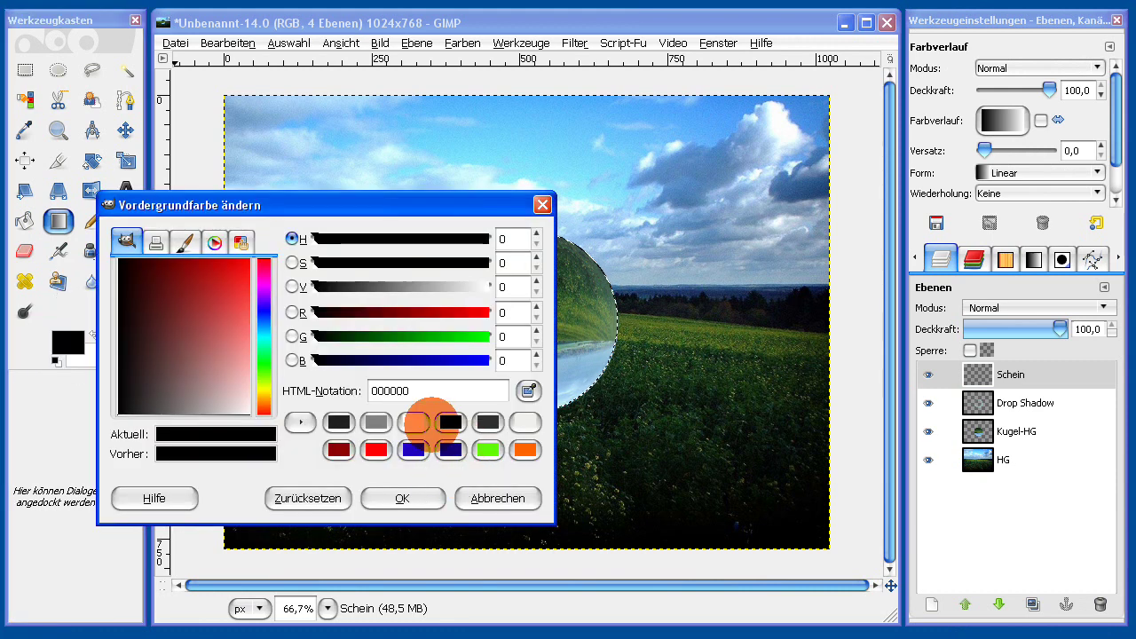
{"action": "left_click", "coordinate": [413, 423]}
{"action": "left_click", "coordinate": [403, 498]}
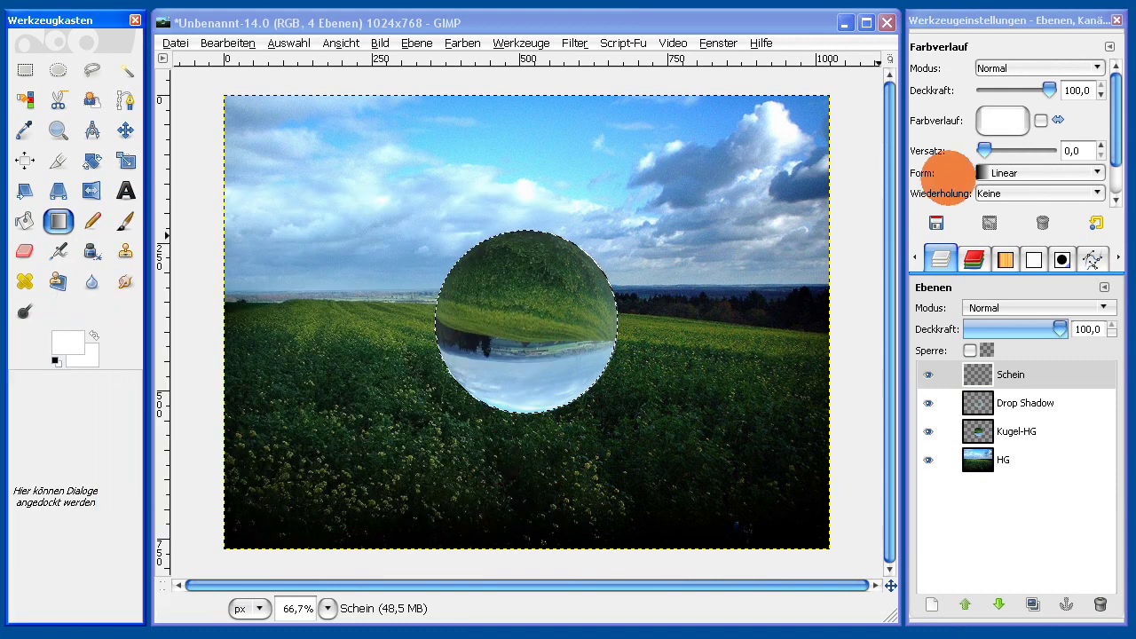
{"action": "left_click", "coordinate": [1002, 120]}
{"action": "left_click", "coordinate": [959, 234]}
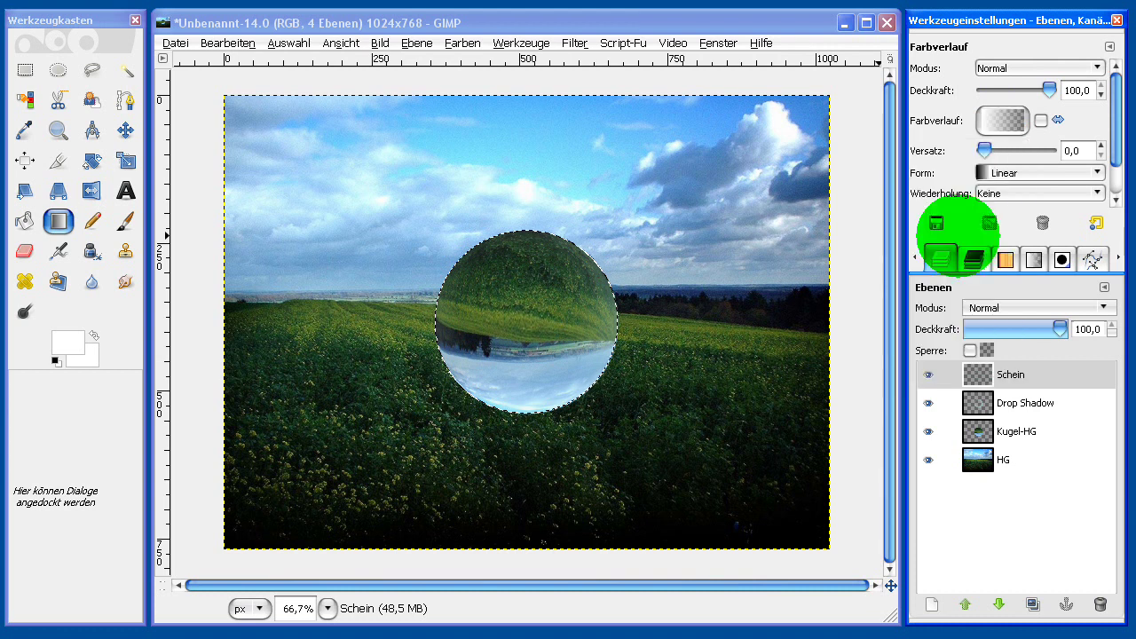
{"action": "left_click", "coordinate": [1009, 174]}
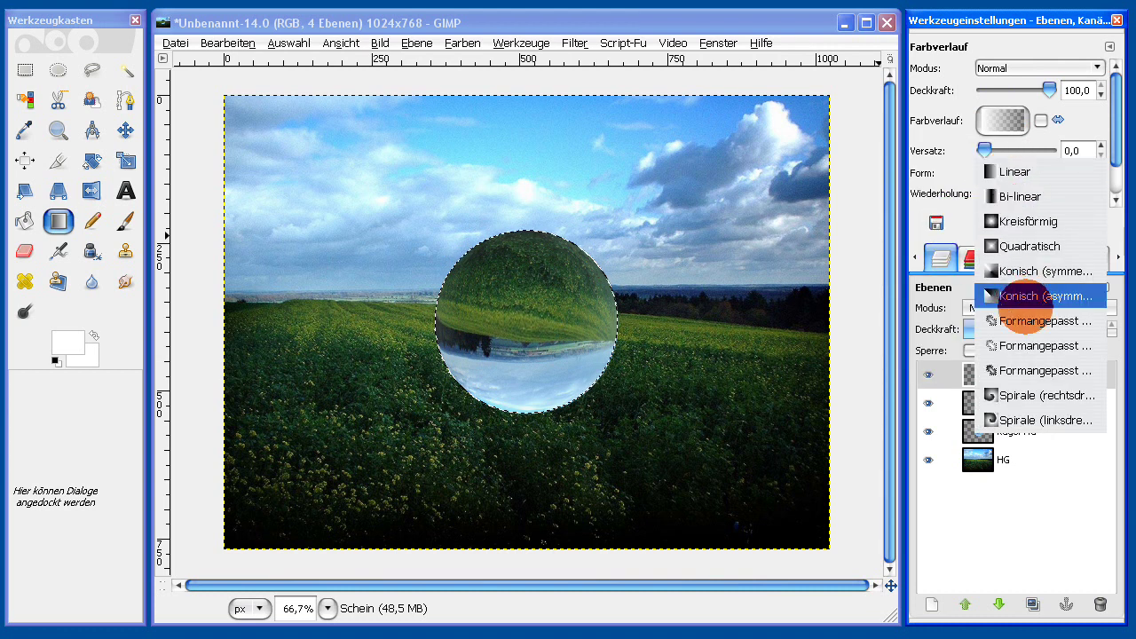
{"action": "left_click", "coordinate": [1023, 345]}
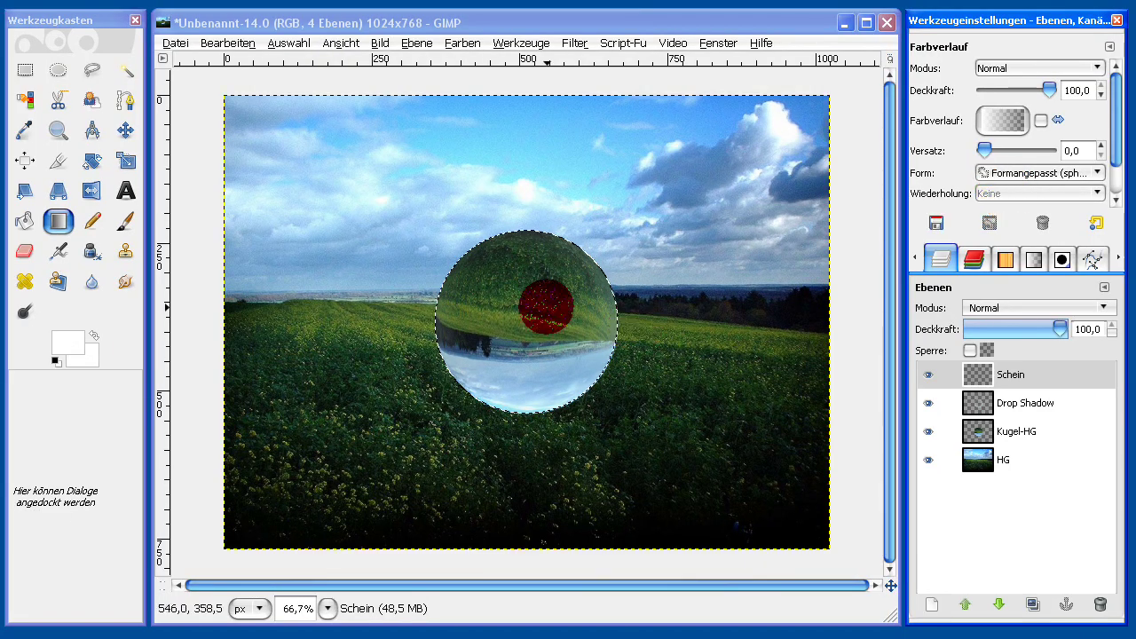
{"action": "left_click_drag", "start_coordinate": [514, 287], "coordinate": [563, 352]}
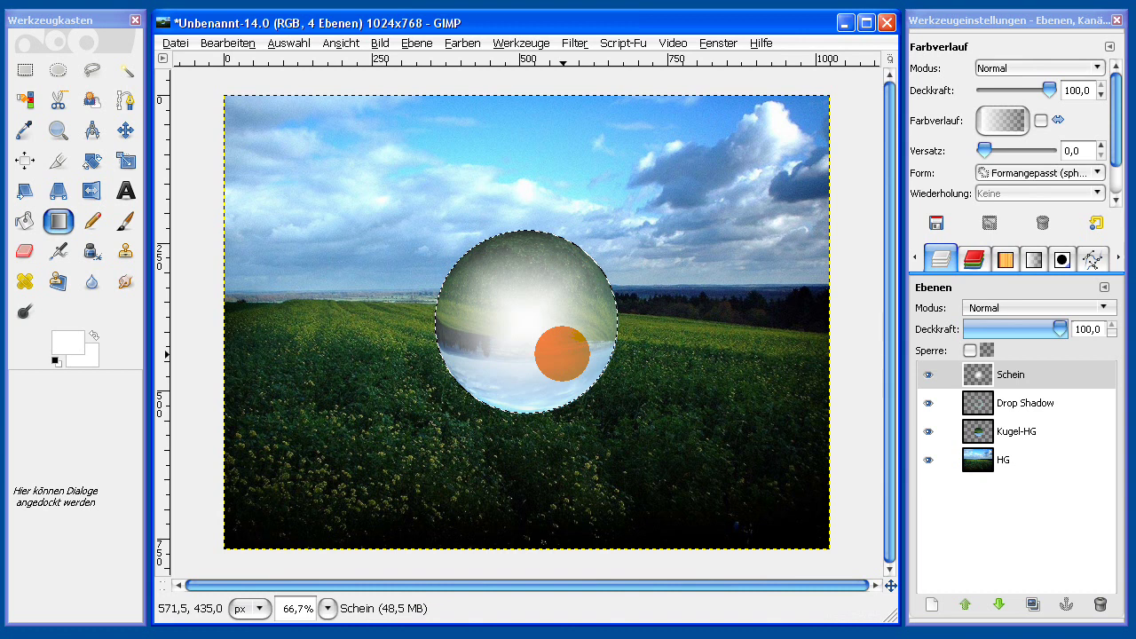
Step: Clear the selection and set the Schein layer's mode to Überlagern
{"action": "left_click", "coordinate": [287, 43]}
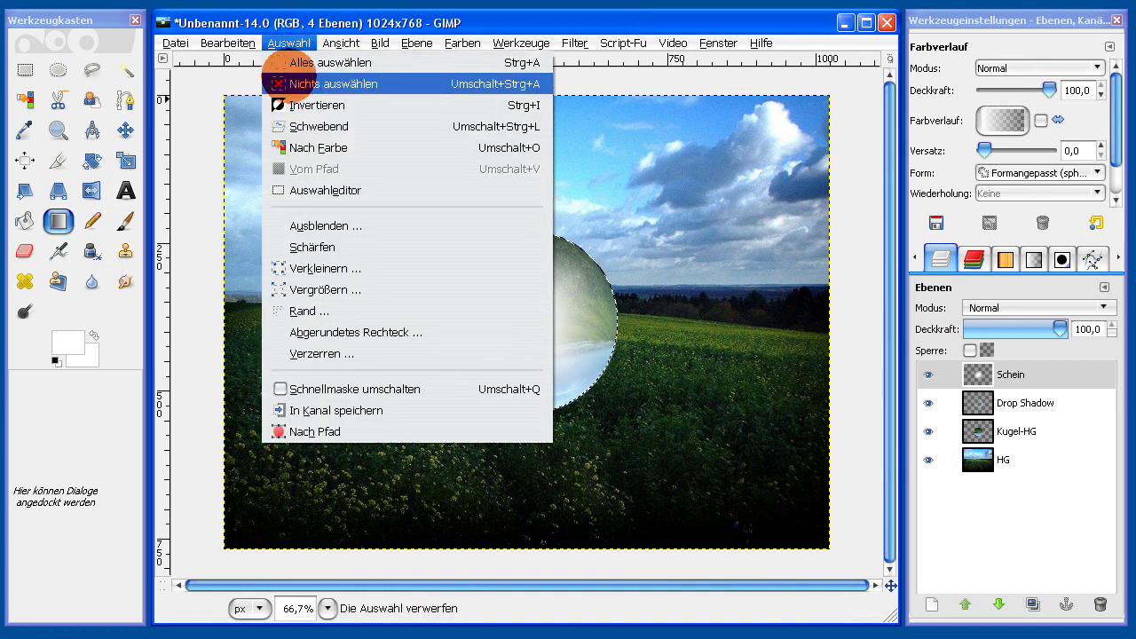
{"action": "left_click", "coordinate": [277, 82]}
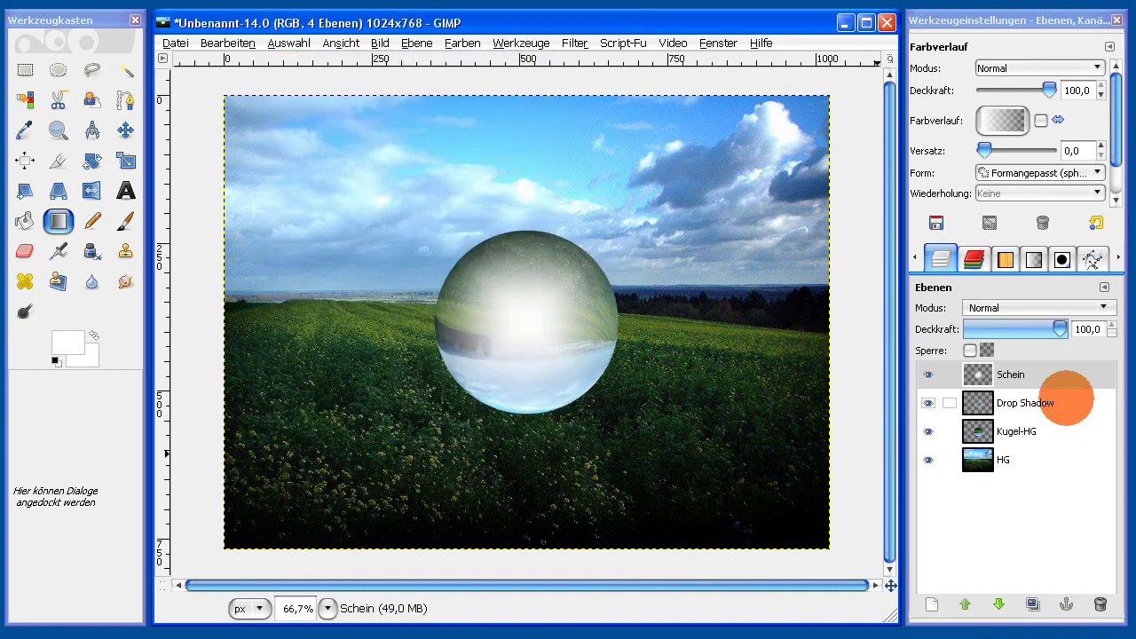
{"action": "left_click", "coordinate": [1057, 378]}
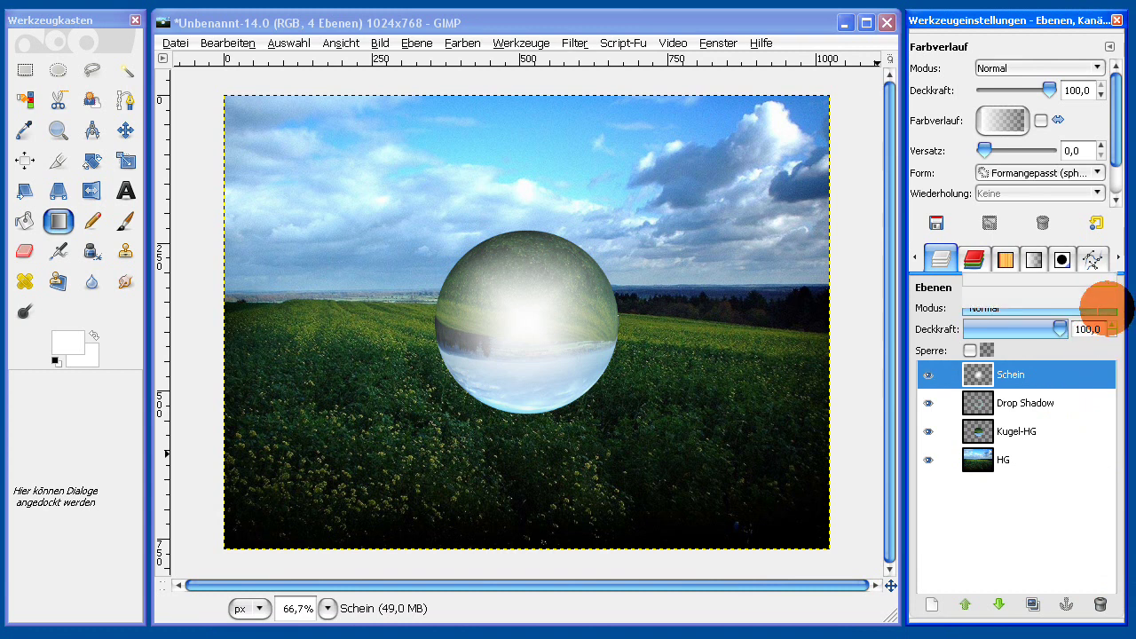
{"action": "left_click", "coordinate": [1104, 307]}
{"action": "left_click", "coordinate": [1060, 459]}
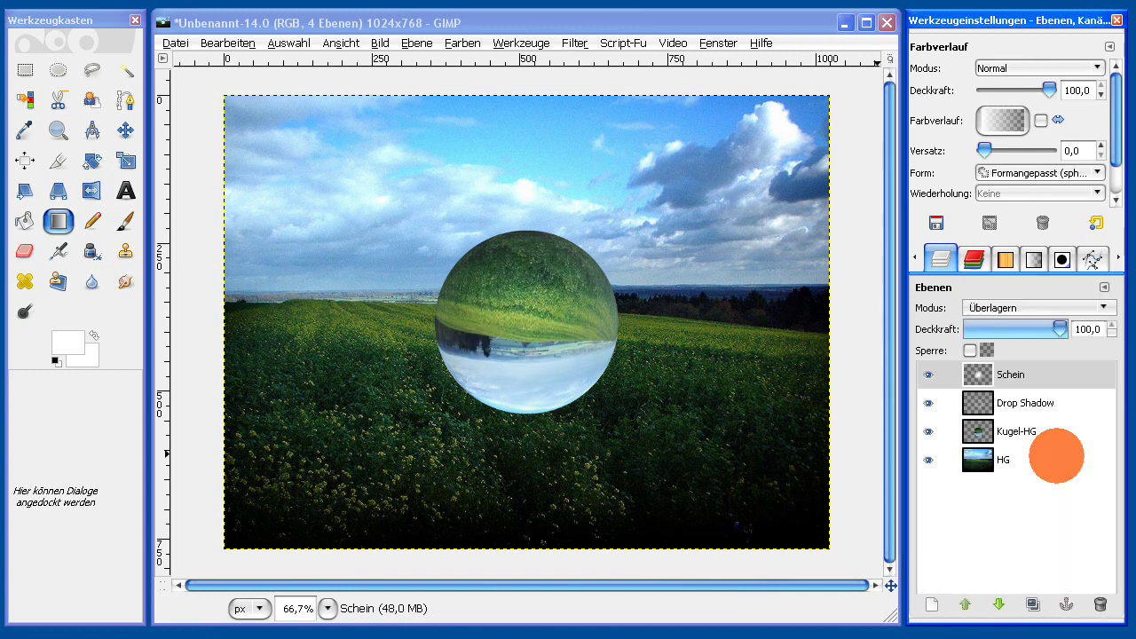
{"action": "left_click", "coordinate": [1021, 373]}
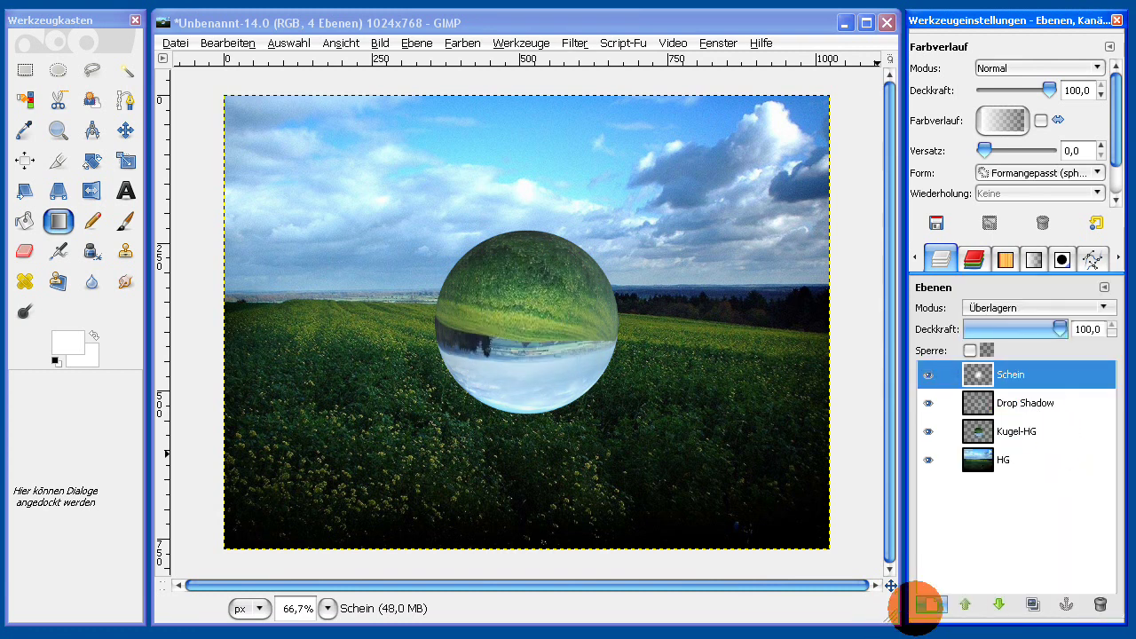
Step: Add a new transparent layer named Schein#1
{"action": "left_click", "coordinate": [928, 604]}
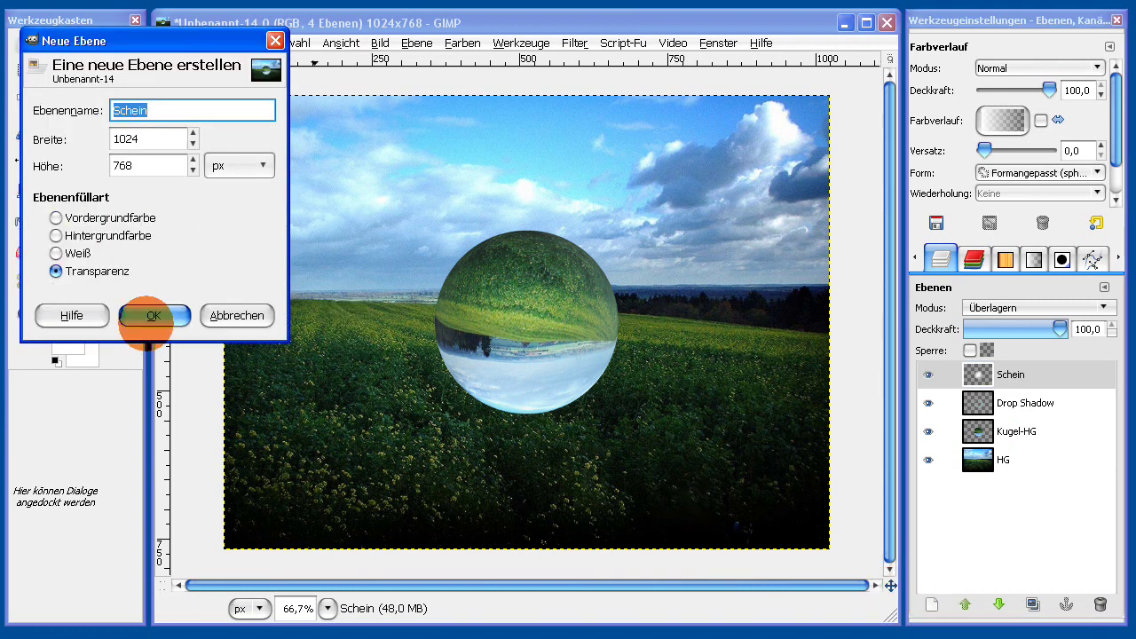
{"action": "left_click", "coordinate": [156, 315]}
{"action": "left_click", "coordinate": [1026, 376]}
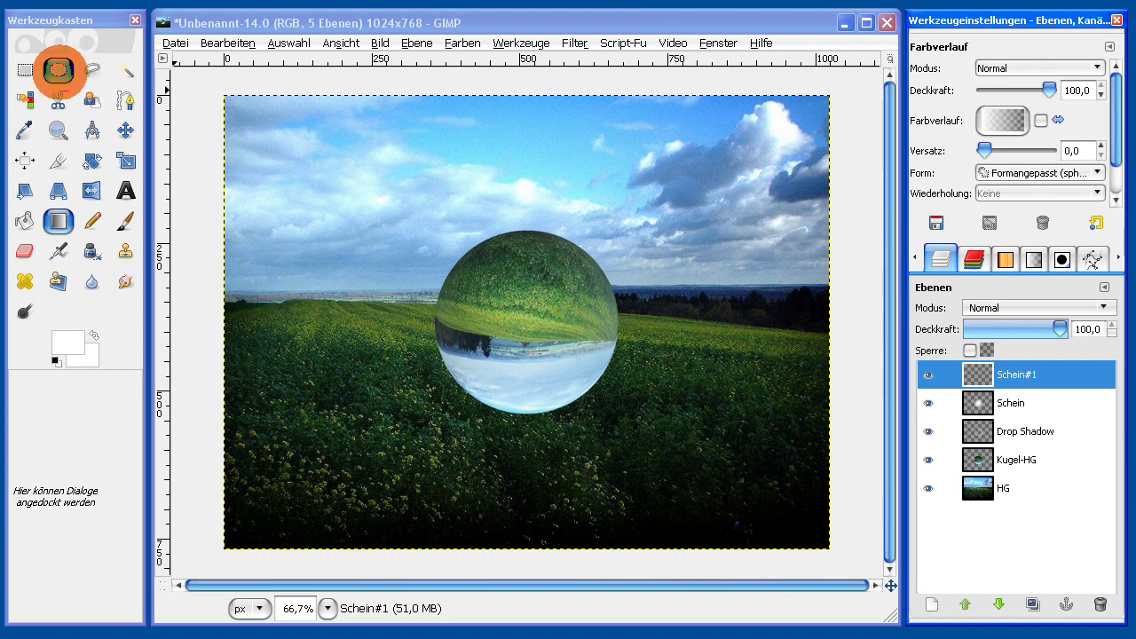
Step: Draw an elliptical selection and fit it over the sphere's upper part
{"action": "left_click", "coordinate": [59, 70]}
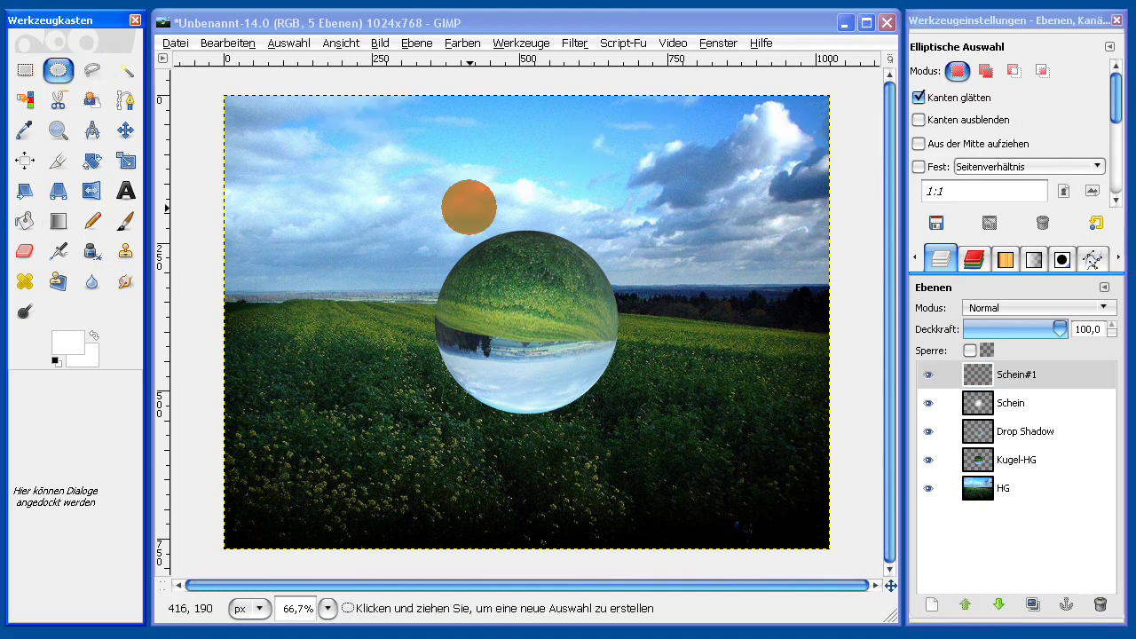
{"action": "left_click_drag", "start_coordinate": [451, 235], "coordinate": [586, 322]}
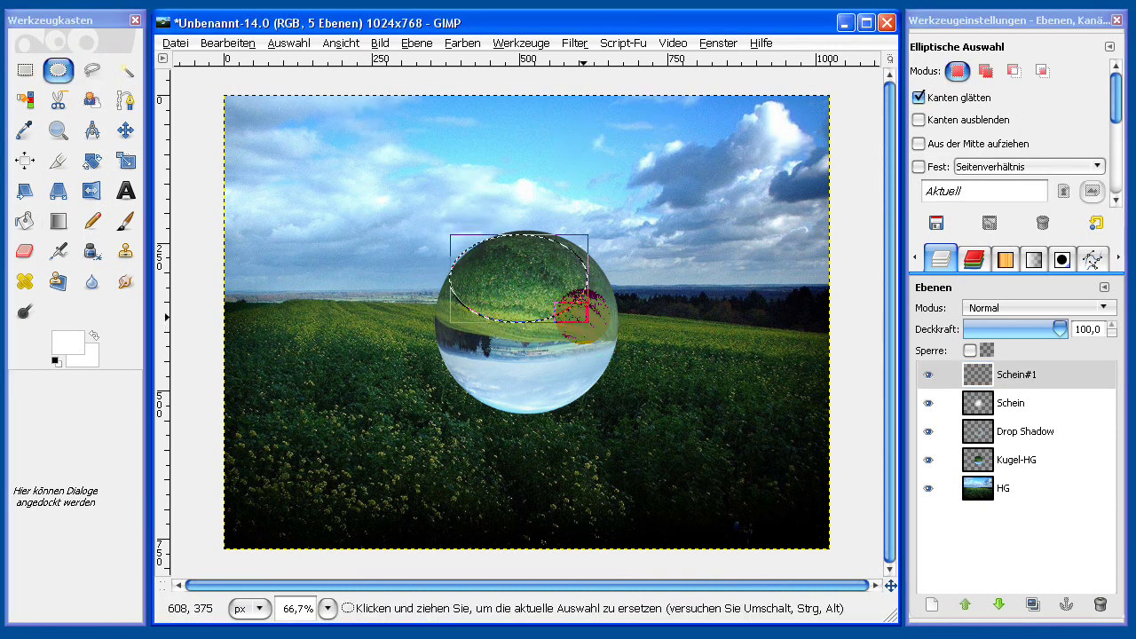
{"action": "left_click_drag", "start_coordinate": [537, 291], "coordinate": [536, 287]}
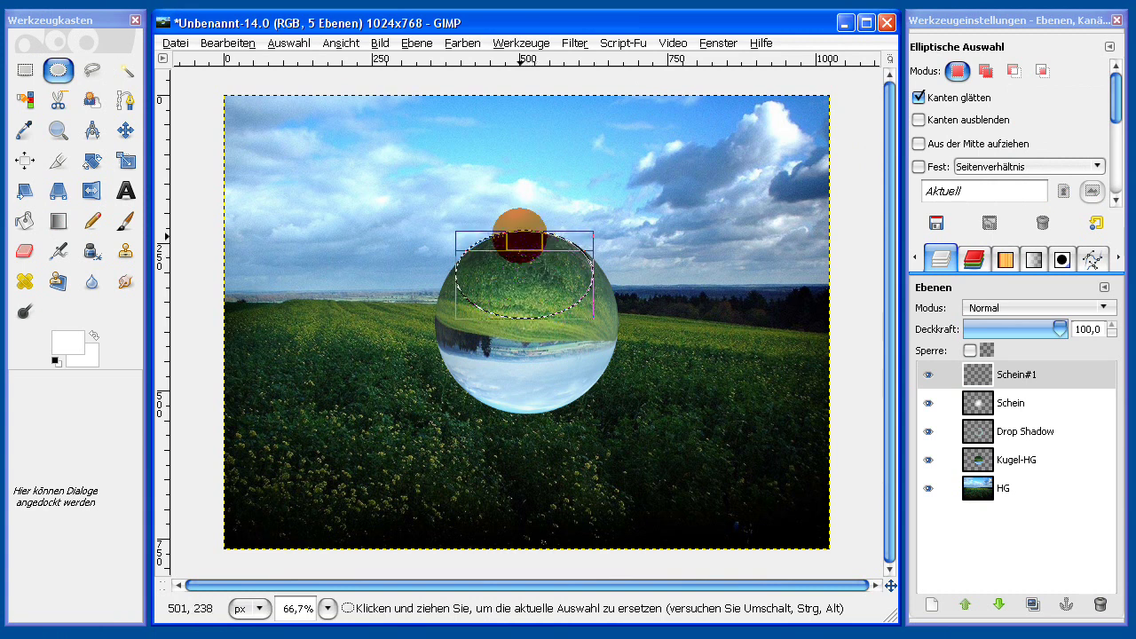
{"action": "left_click_drag", "start_coordinate": [577, 272], "coordinate": [571, 267]}
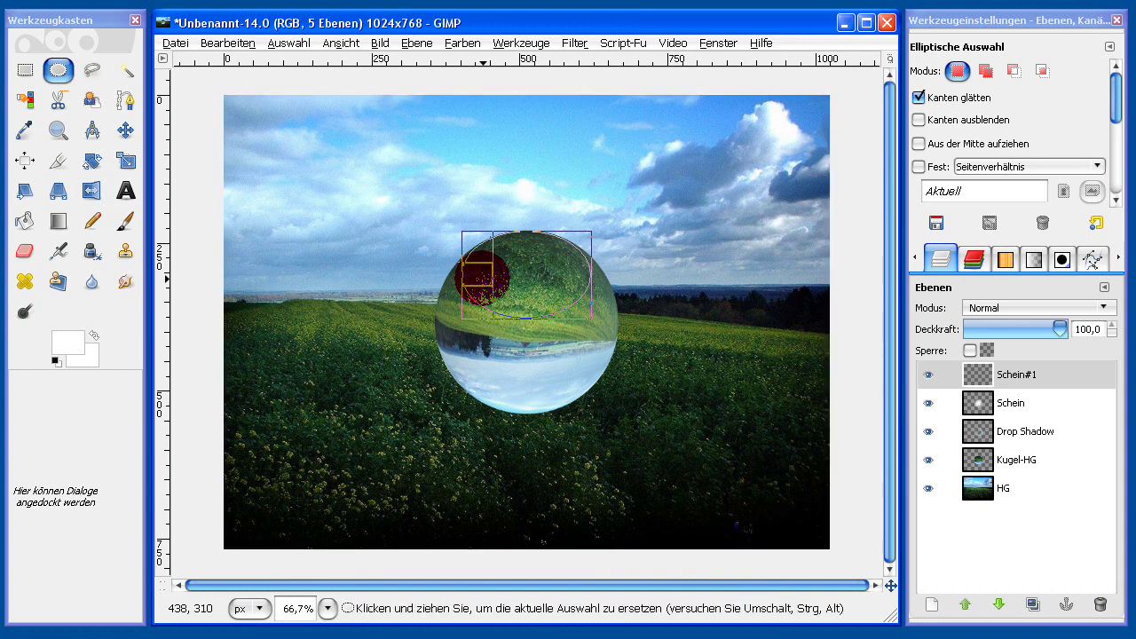
{"action": "left_click_drag", "start_coordinate": [520, 309], "coordinate": [524, 306]}
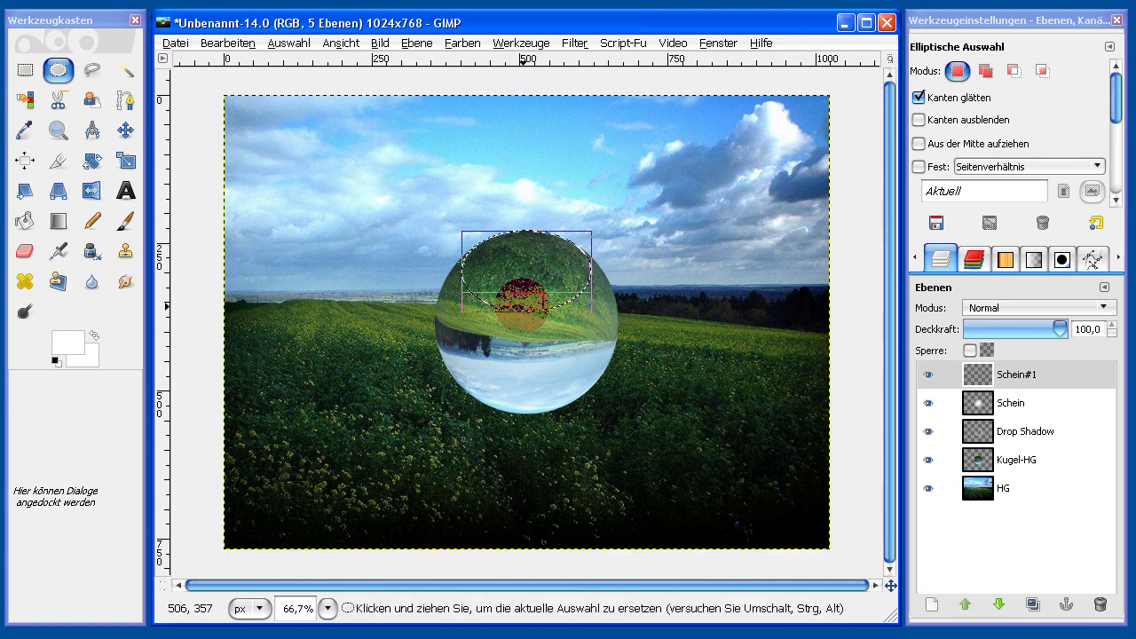
{"action": "left_click", "coordinate": [57, 221]}
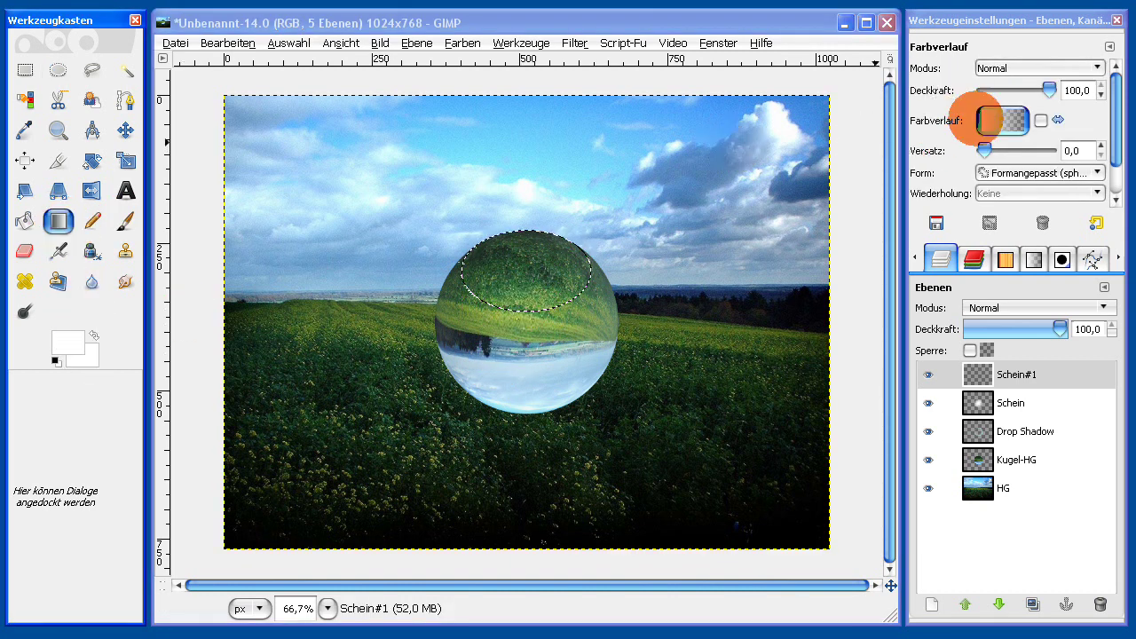
Step: Draw a vertical linear white-to-transparent gradient through the ellipse on Schein#1, then deselect
{"action": "left_click", "coordinate": [1012, 173]}
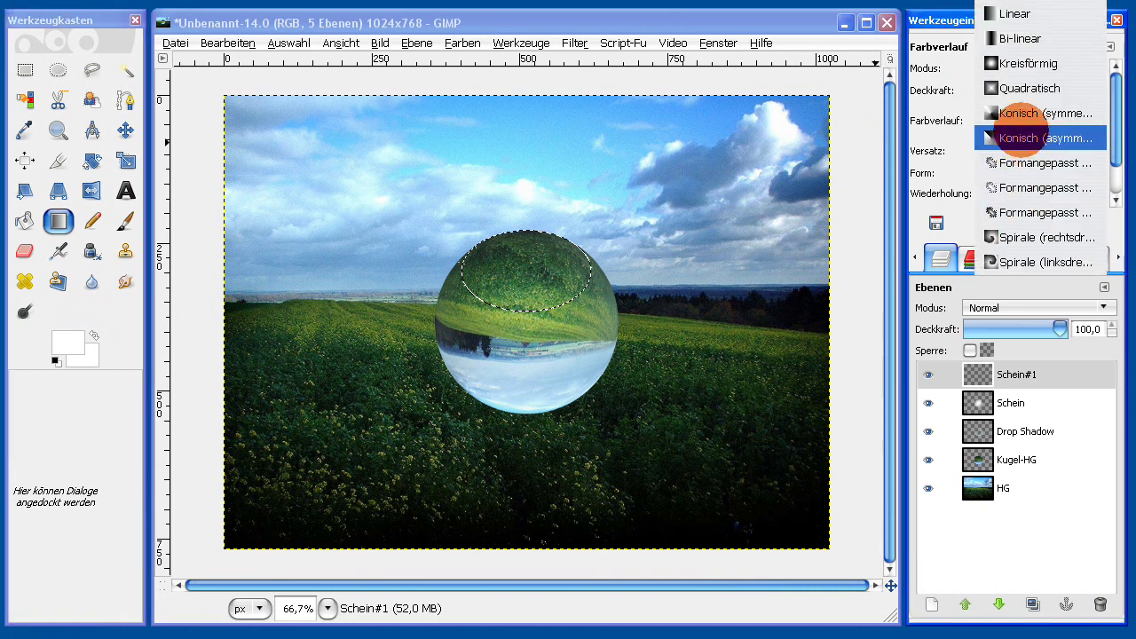
{"action": "left_click", "coordinate": [1021, 19]}
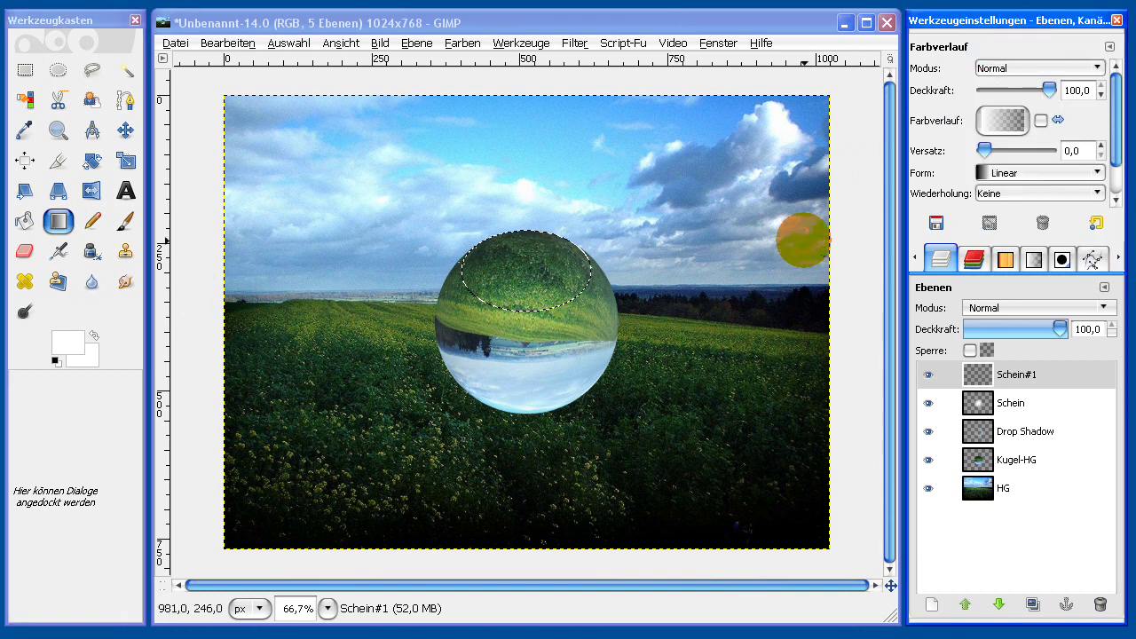
{"action": "left_click_drag", "start_coordinate": [526, 230], "coordinate": [525, 301]}
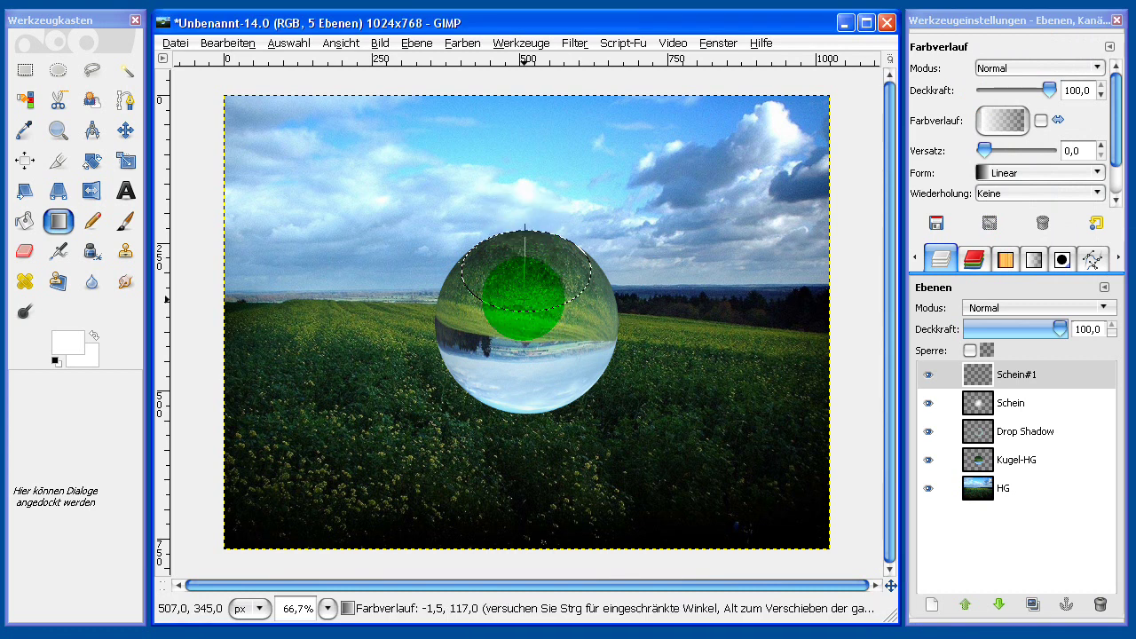
{"action": "key", "text": "ctrl"}
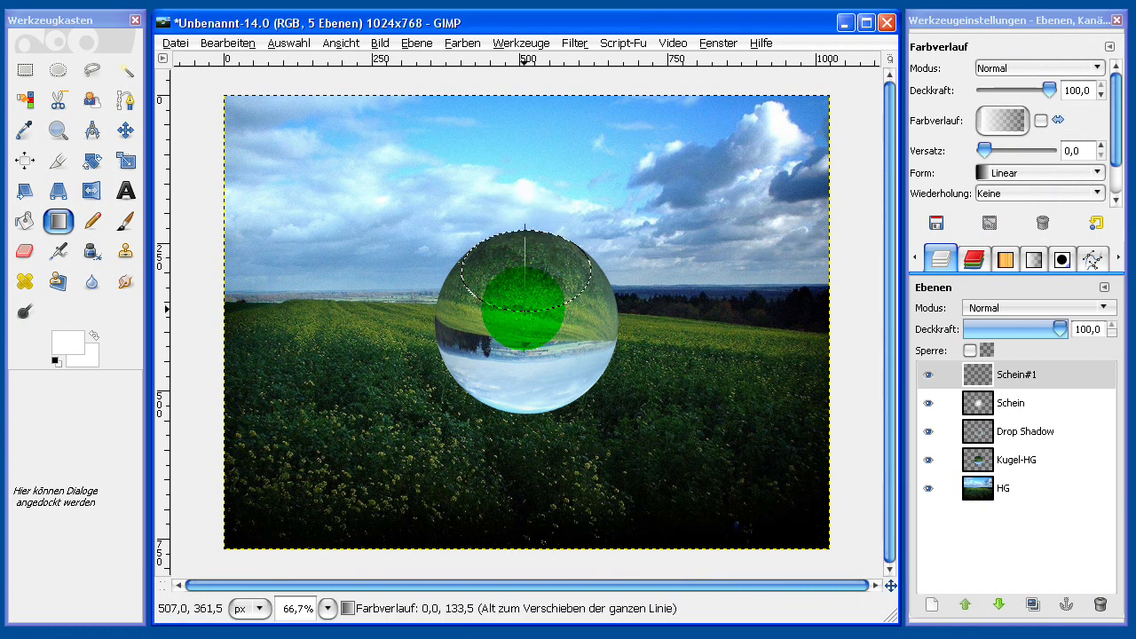
{"action": "left_click_drag", "start_coordinate": [525, 305], "coordinate": [526, 306]}
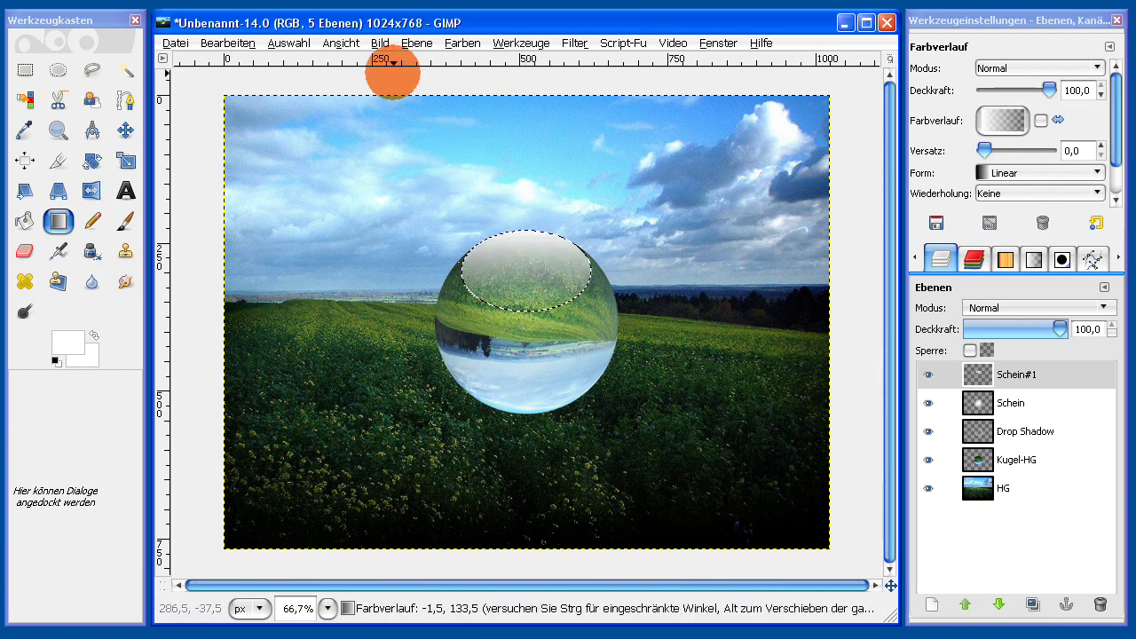
{"action": "left_click", "coordinate": [289, 42]}
{"action": "left_click", "coordinate": [293, 83]}
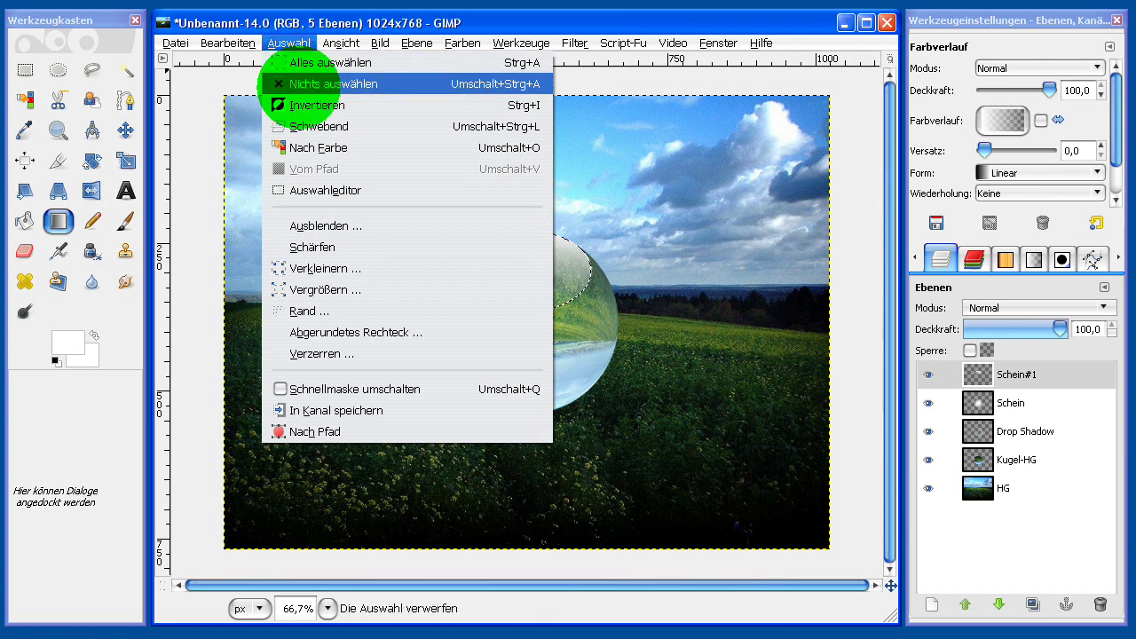
Step: Set Schein#1's blend mode to Faser mischen and start a new layer
{"action": "left_click", "coordinate": [1039, 375]}
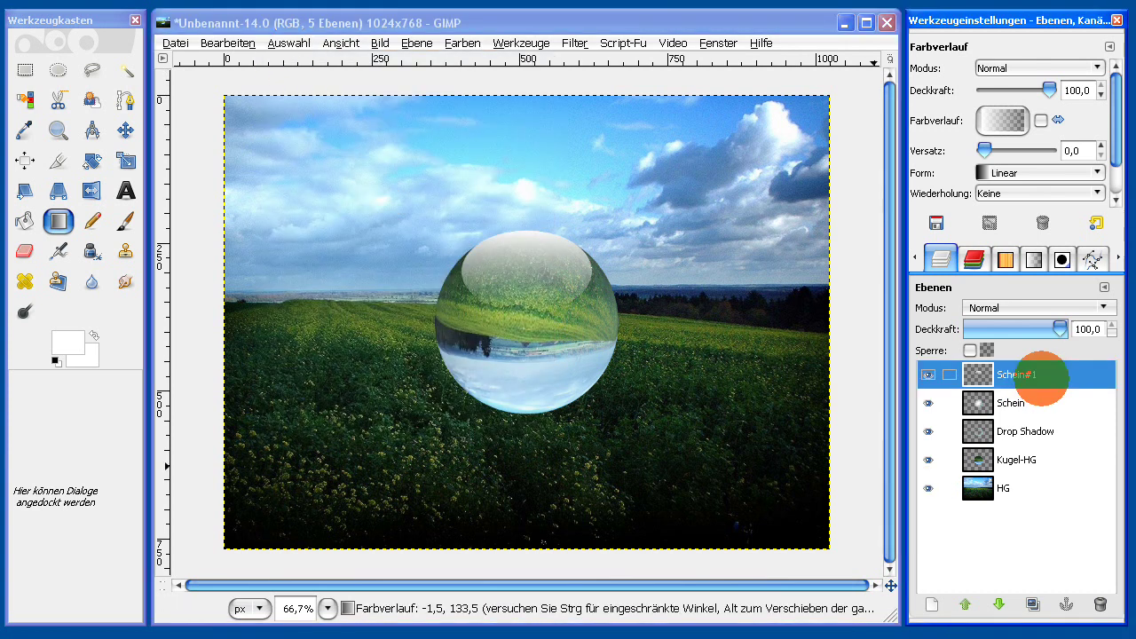
{"action": "left_click", "coordinate": [1104, 307]}
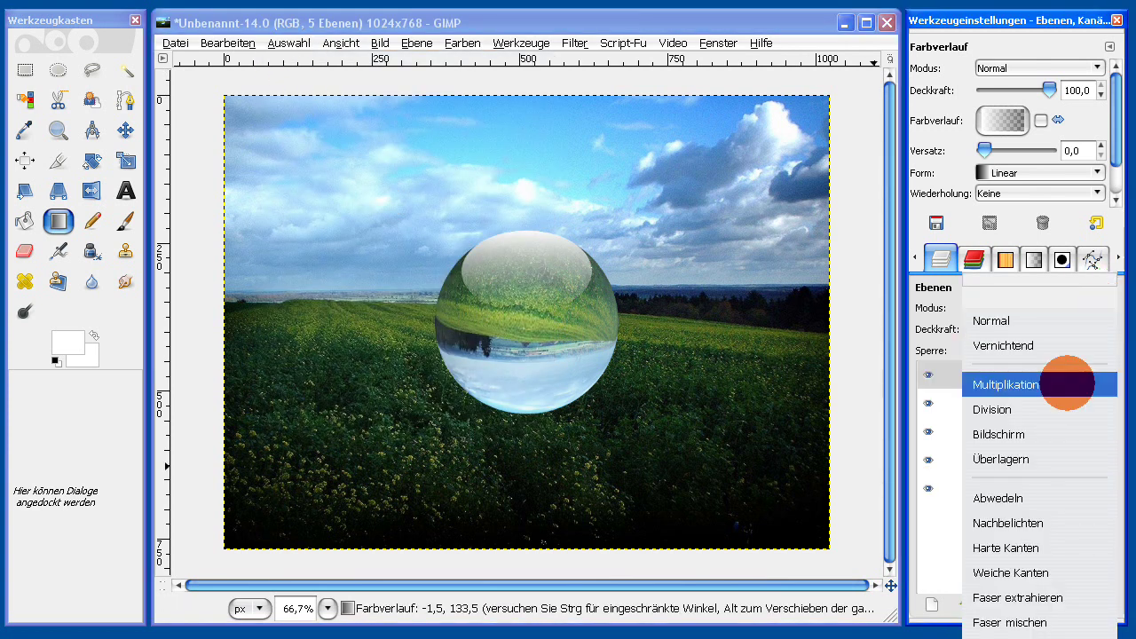
{"action": "left_click", "coordinate": [1046, 621]}
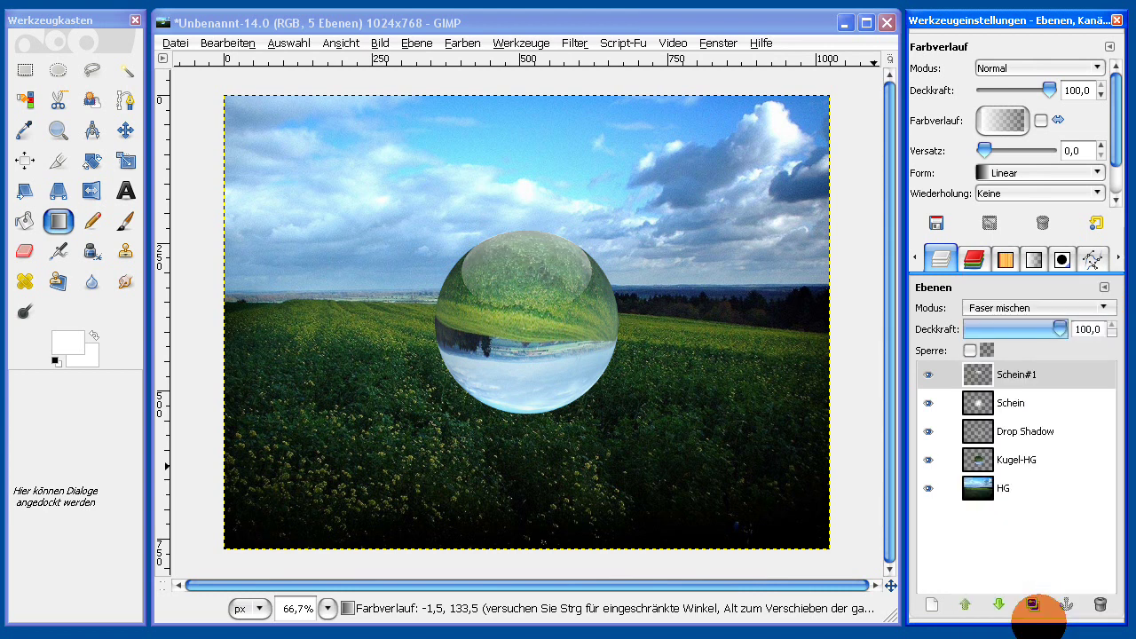
{"action": "left_click", "coordinate": [1046, 371]}
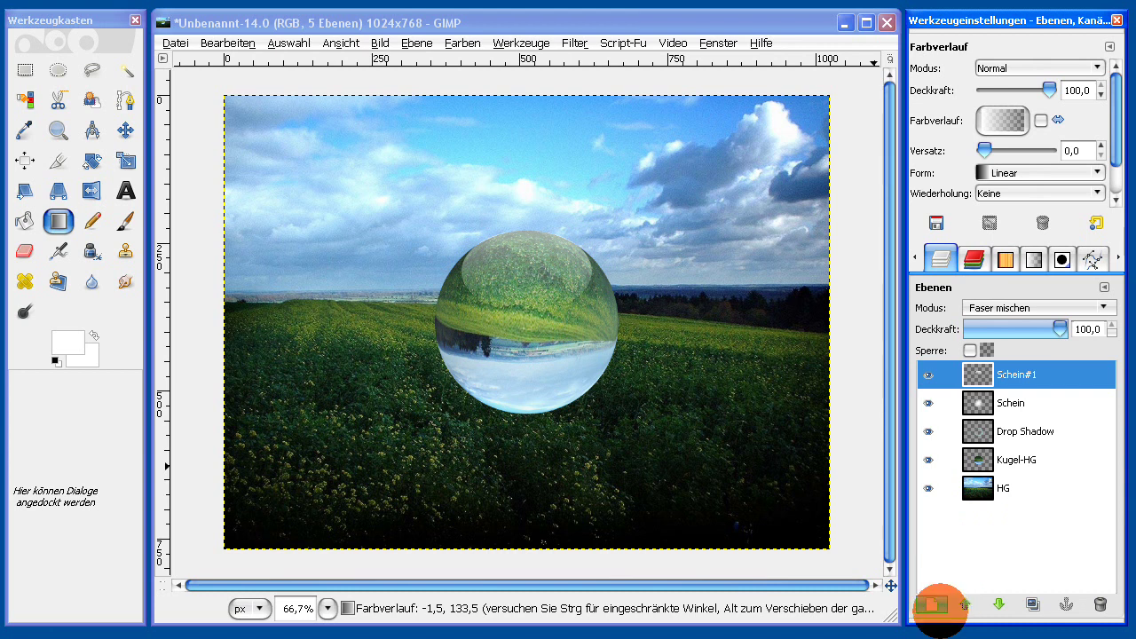
{"action": "left_click", "coordinate": [931, 604]}
{"action": "type", "text": "Glitzer"}
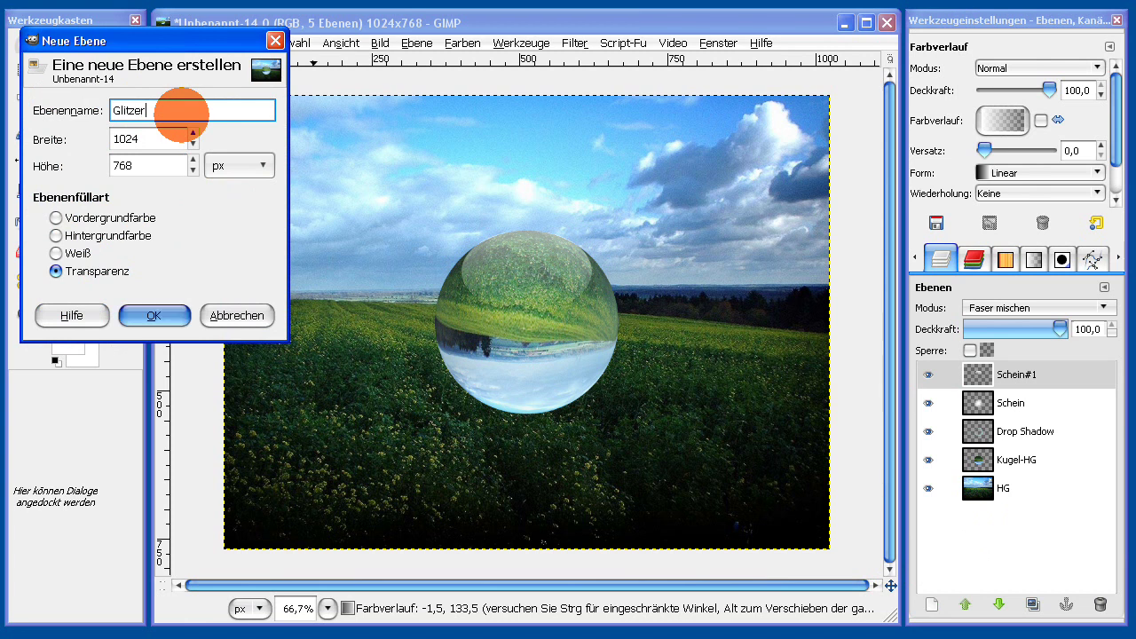
Step: Create the transparent Glitzer layer and set the paintbrush to the Glitzern brush
{"action": "key", "text": "Return"}
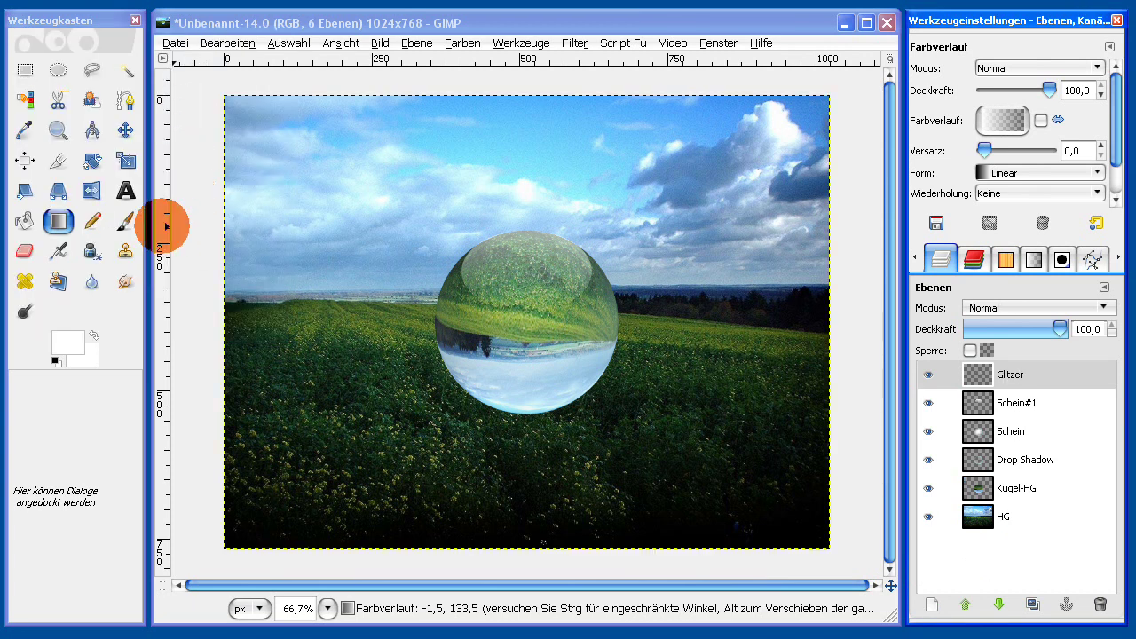
{"action": "left_click", "coordinate": [126, 222]}
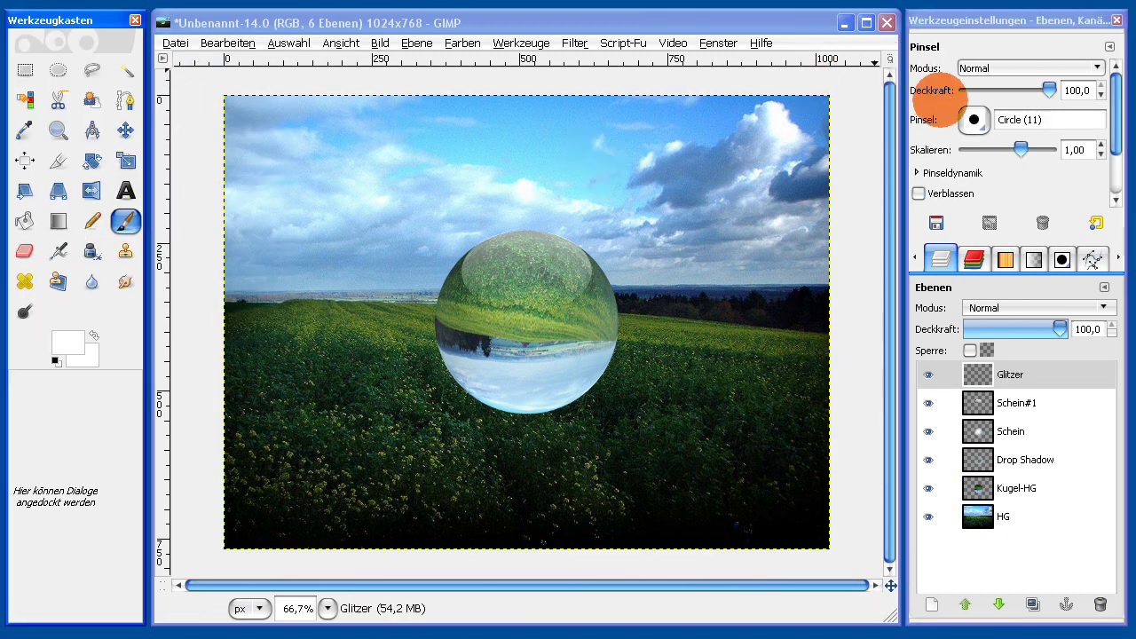
{"action": "left_click", "coordinate": [974, 119]}
{"action": "double_click", "coordinate": [1037, 149]}
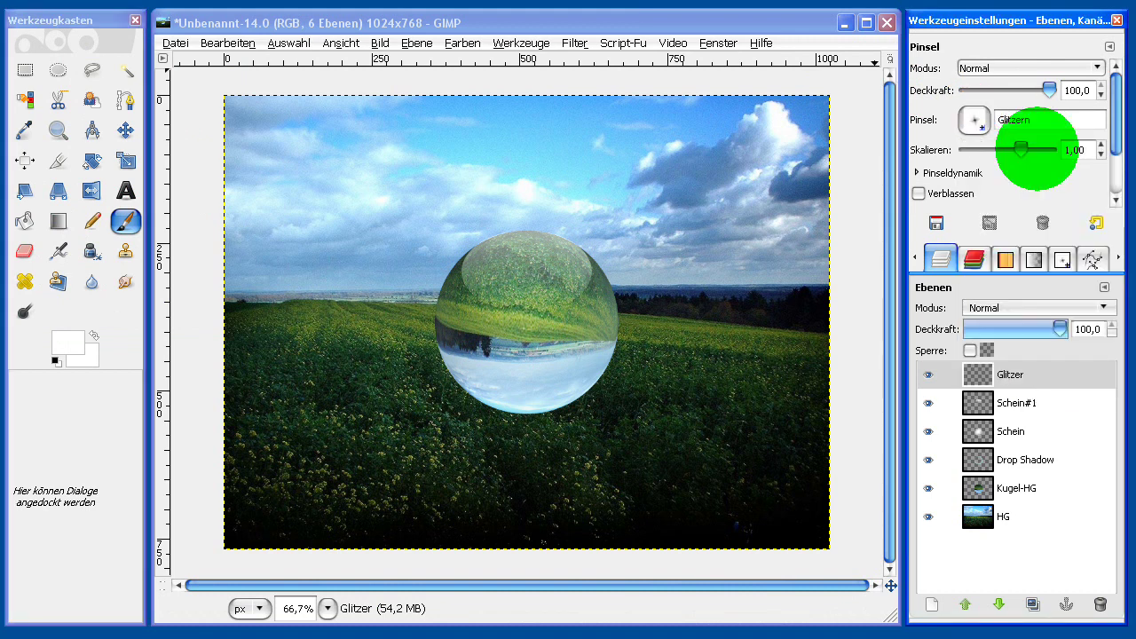
{"action": "left_click_drag", "start_coordinate": [1021, 148], "coordinate": [1043, 150]}
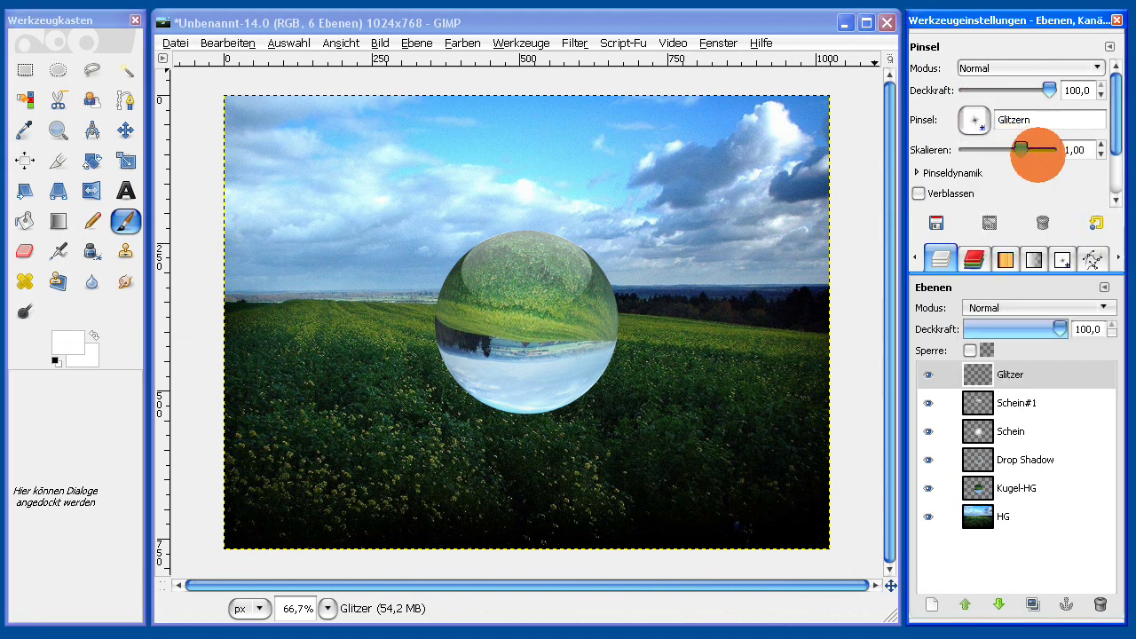
{"action": "left_click", "coordinate": [1061, 258]}
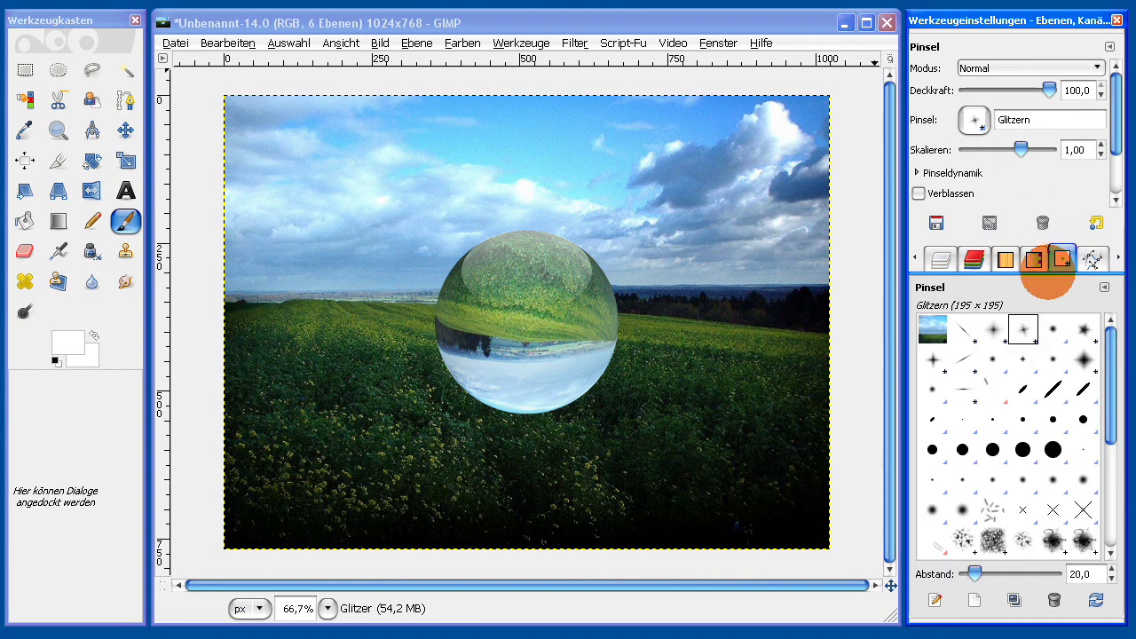
{"action": "left_click", "coordinate": [935, 600]}
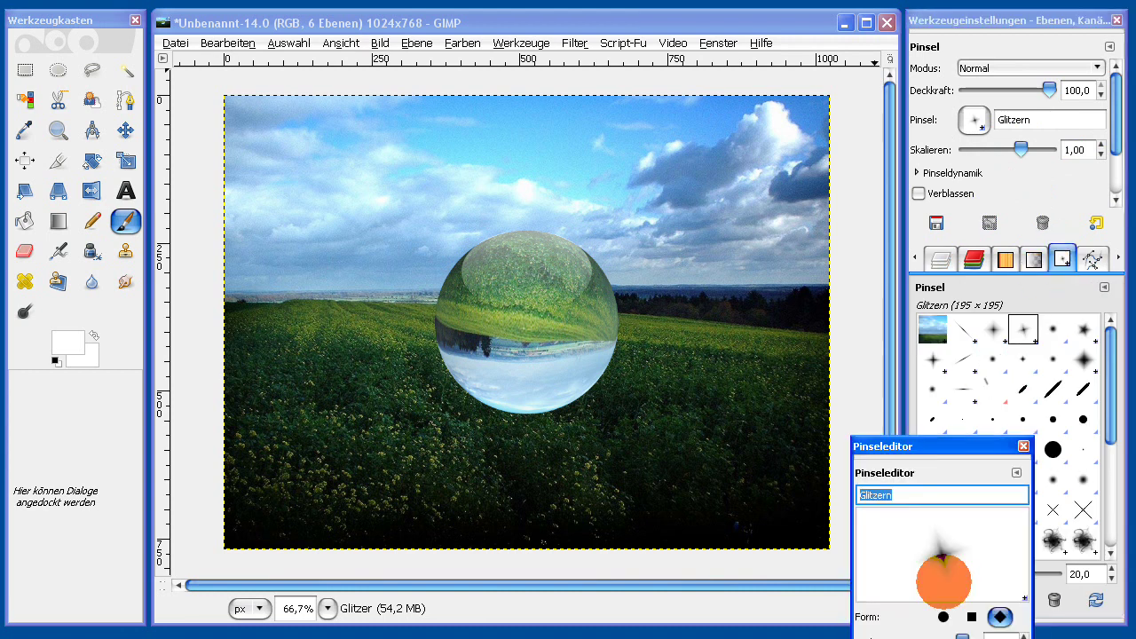
{"action": "mouse_move", "coordinate": [924, 443]}
{"action": "left_mouse_down"}
{"action": "mouse_move", "coordinate": [613, 167]}
{"action": "mouse_move", "coordinate": [556, 141]}
{"action": "left_mouse_up"}
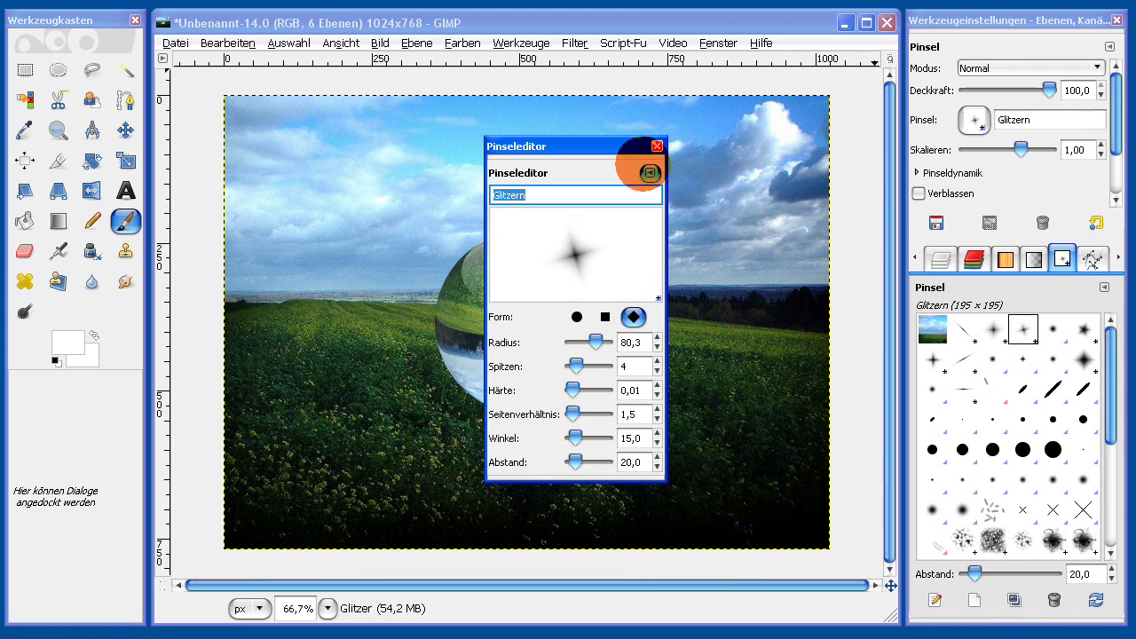
{"action": "left_click", "coordinate": [657, 146]}
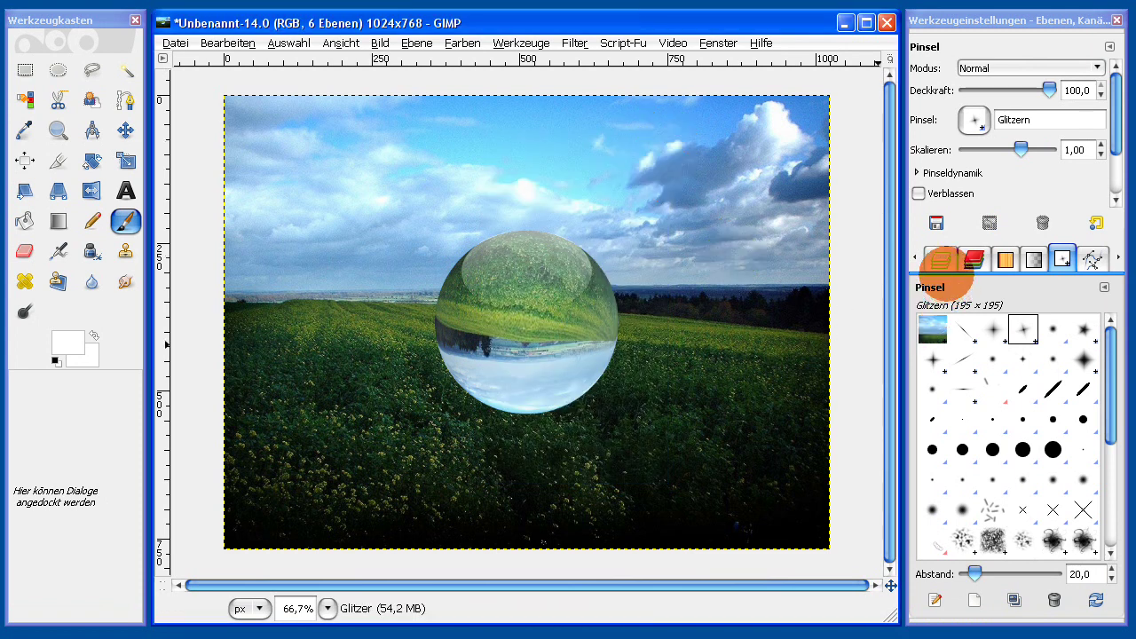
{"action": "left_click", "coordinate": [941, 258]}
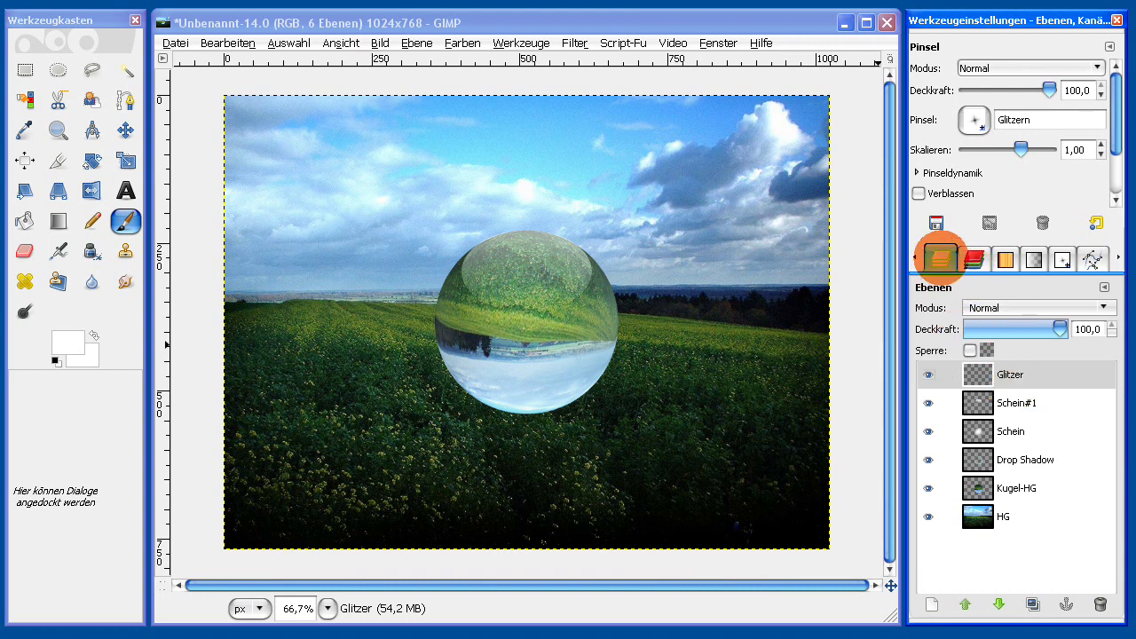
Step: Stamp Glitzern sparkles at brush scale 3 on the sphere's upper left and right edge
{"action": "left_click", "coordinate": [1021, 383]}
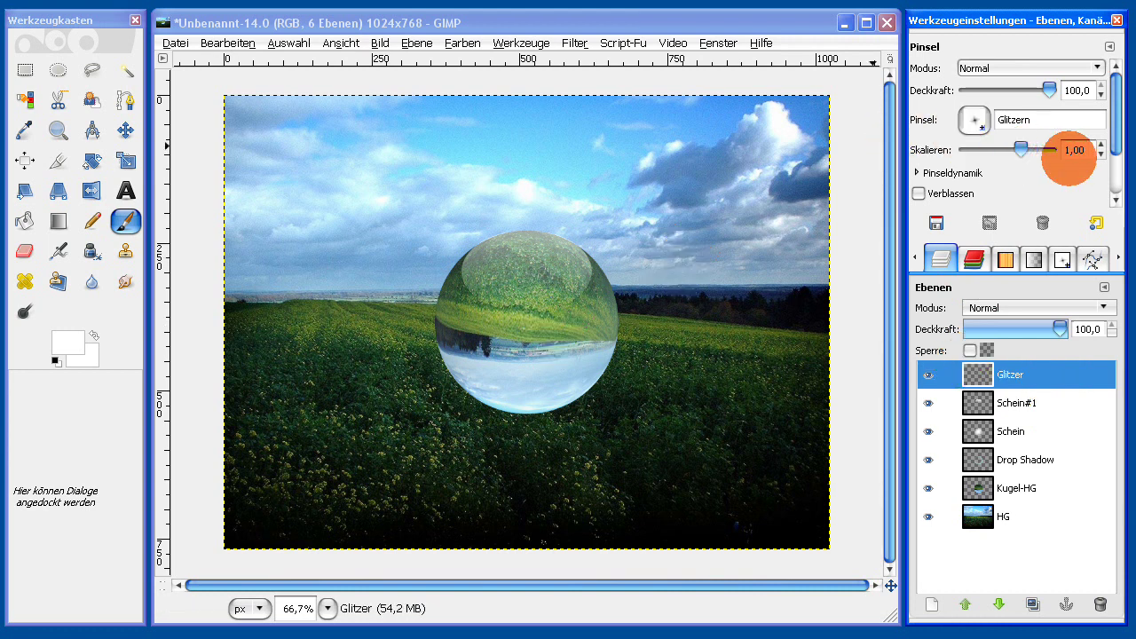
{"action": "left_click_drag", "start_coordinate": [1087, 150], "coordinate": [1053, 146]}
{"action": "type", "text": "3"}
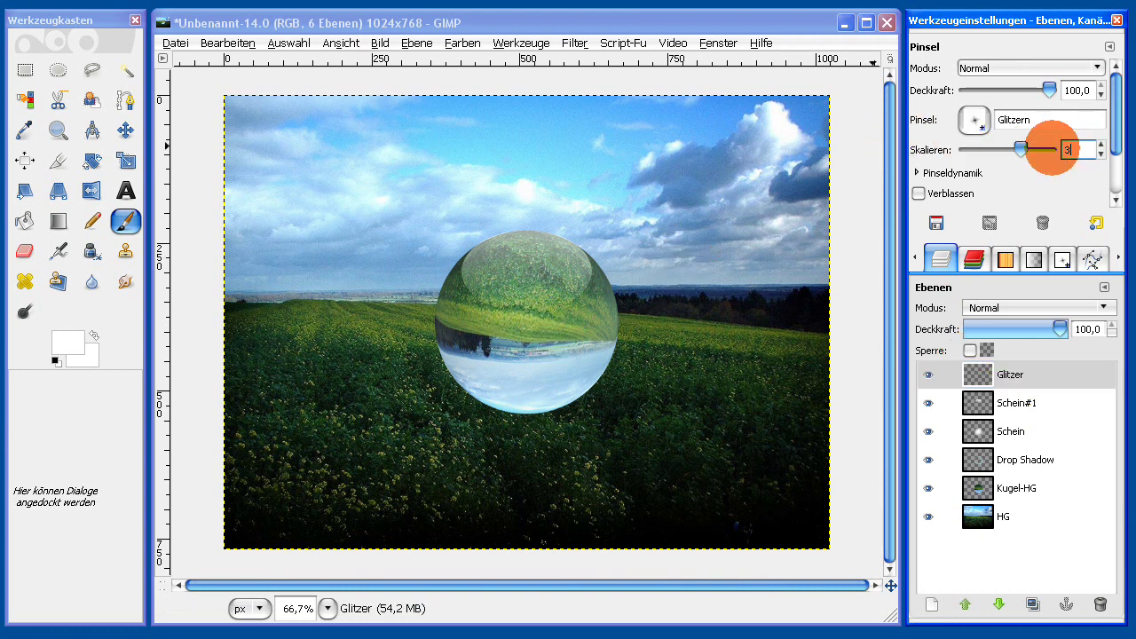
{"action": "key", "text": "Return"}
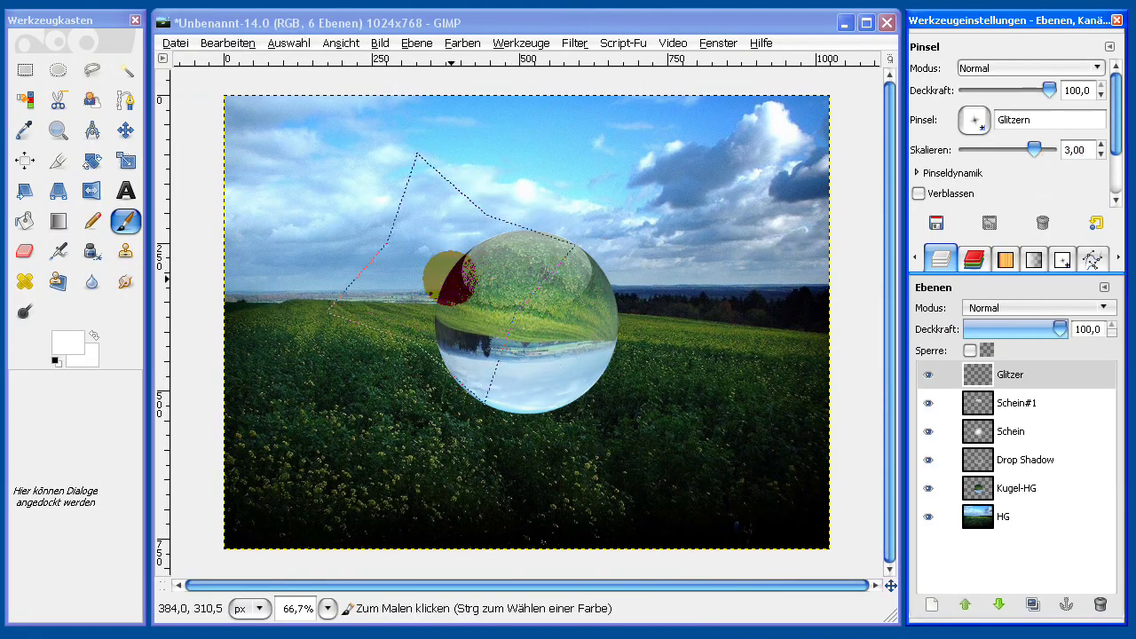
{"action": "key", "text": "ctrl+shift+a"}
{"action": "left_click", "coordinate": [455, 266]}
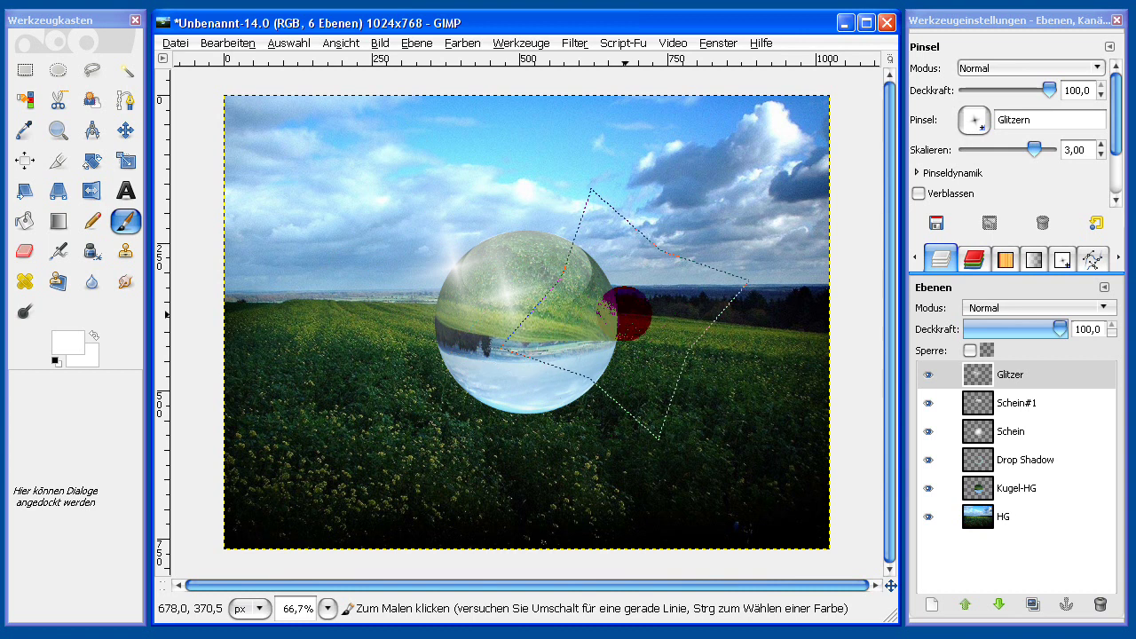
{"action": "left_click", "coordinate": [620, 317]}
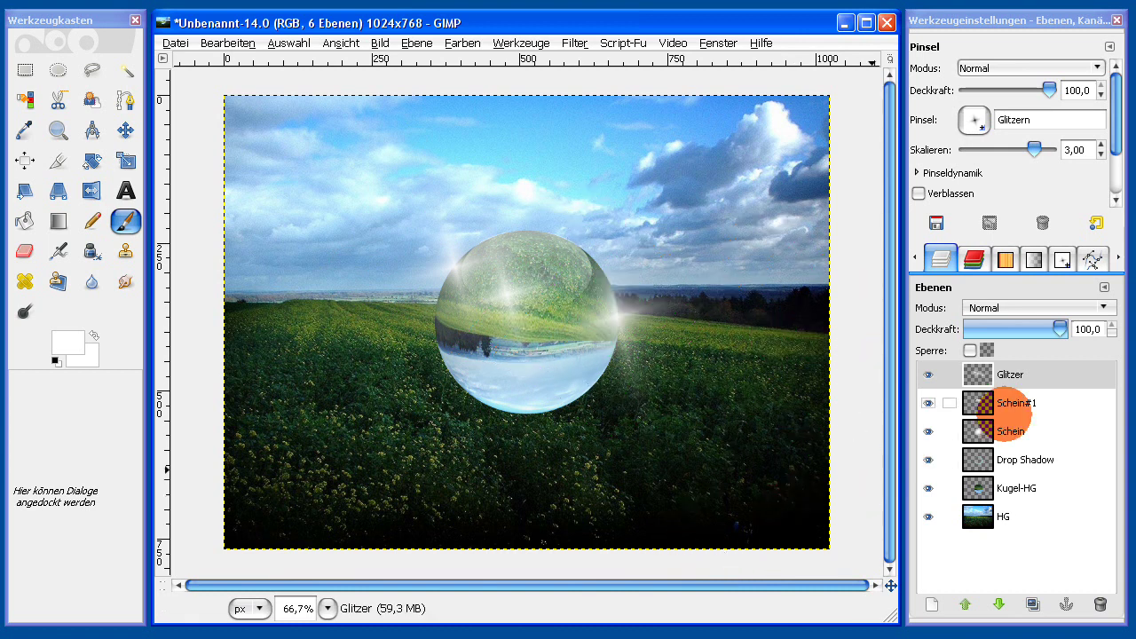
{"action": "left_click", "coordinate": [1013, 374]}
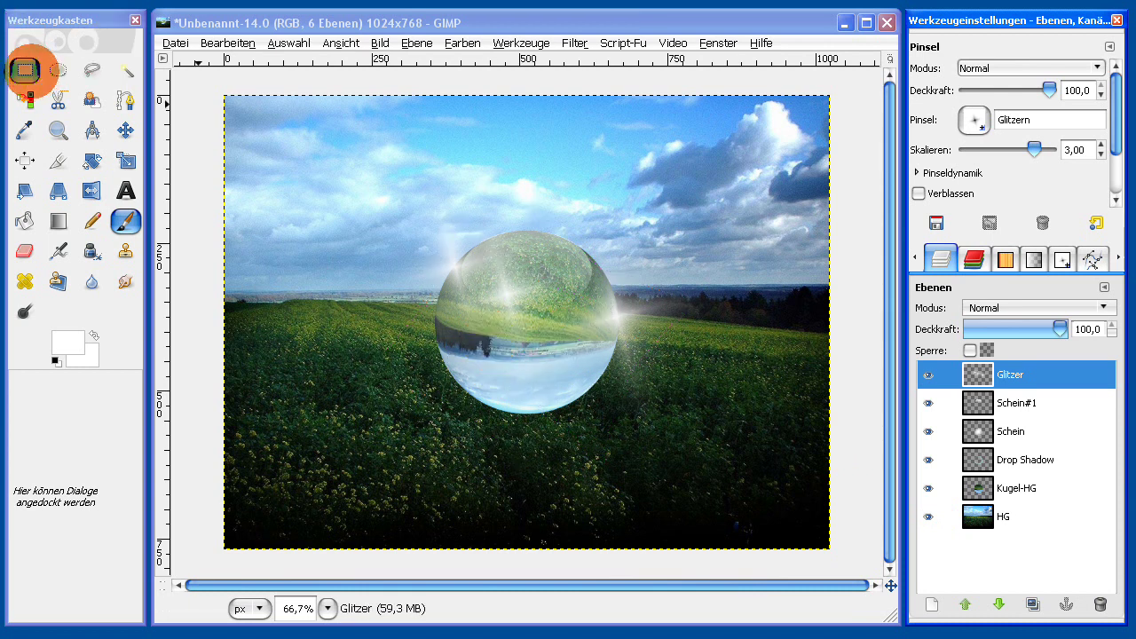
Step: Chain-link the Kugel-HG, Drop Shadow, Schein, Schein#1 and Glitzer layers
{"action": "left_click", "coordinate": [25, 70]}
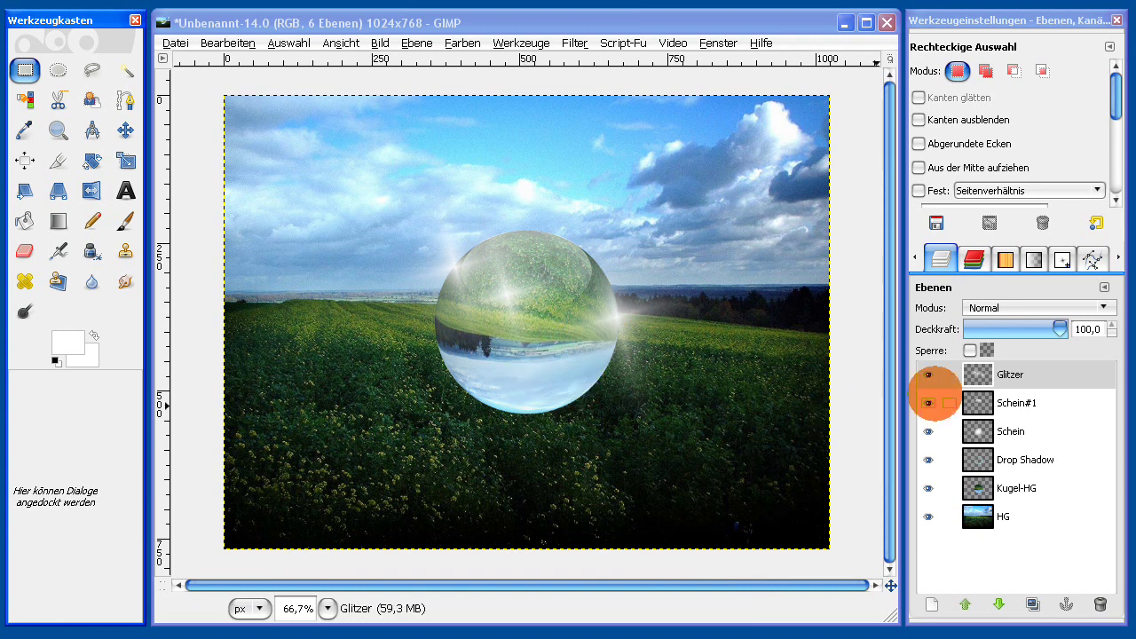
{"action": "left_click", "coordinate": [1030, 375]}
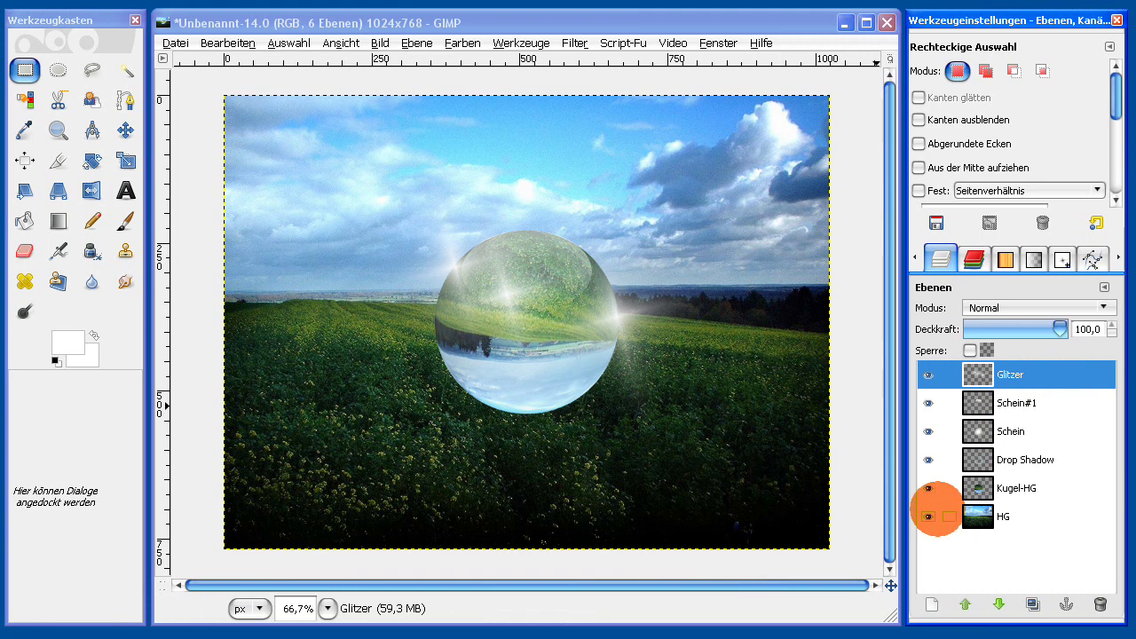
{"action": "left_click", "coordinate": [949, 487]}
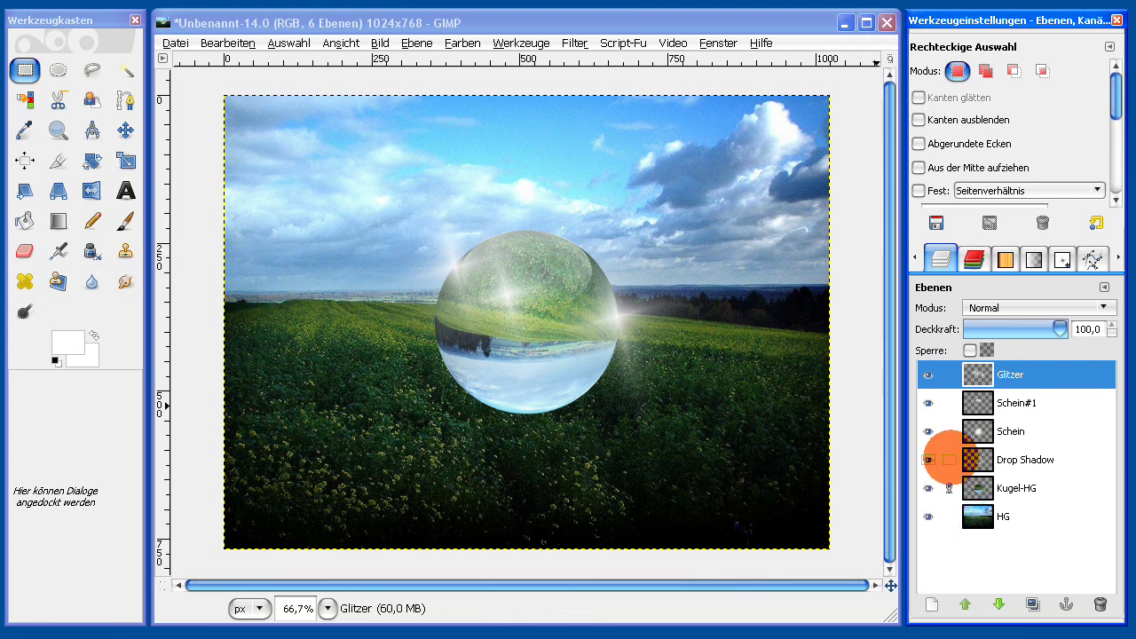
{"action": "left_click", "coordinate": [949, 459]}
{"action": "left_click", "coordinate": [950, 402]}
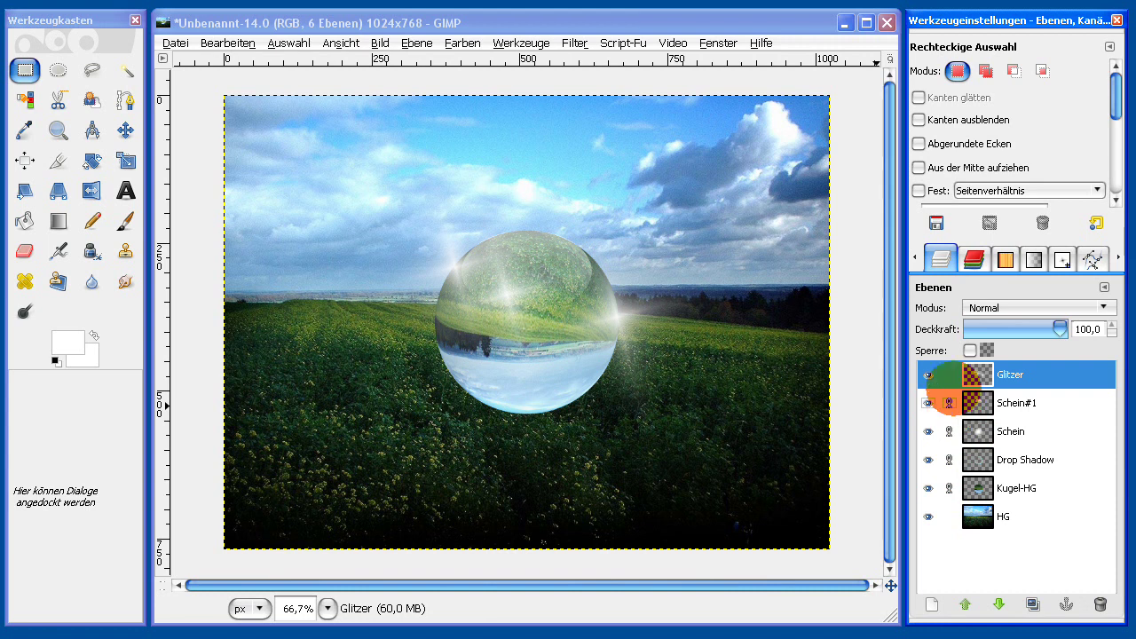
{"action": "left_click", "coordinate": [949, 374]}
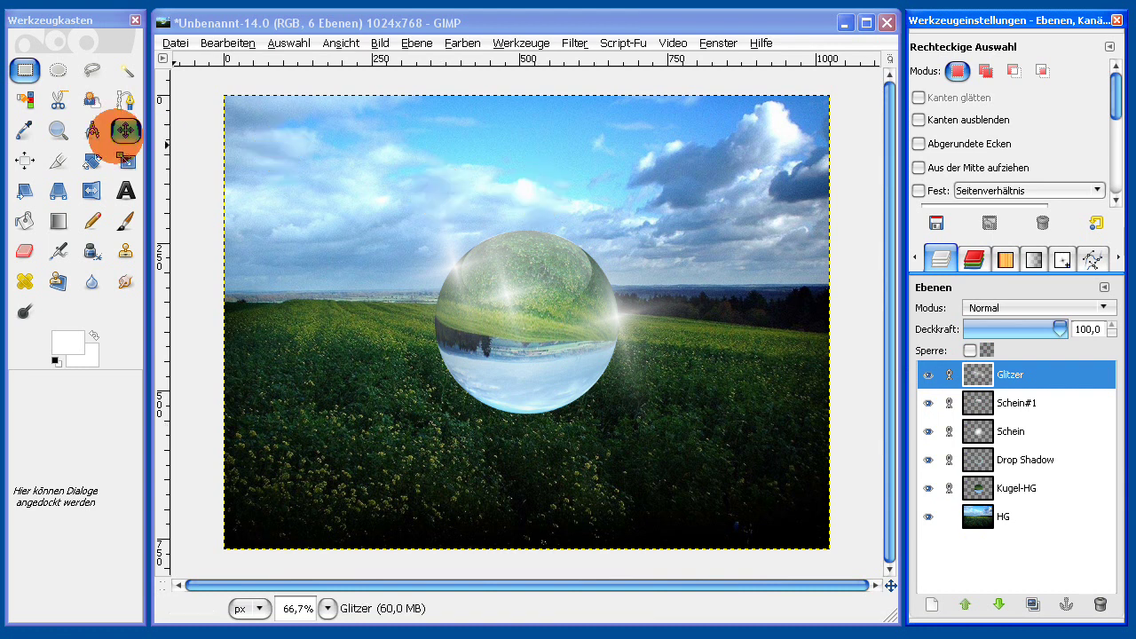
{"action": "left_click", "coordinate": [125, 131]}
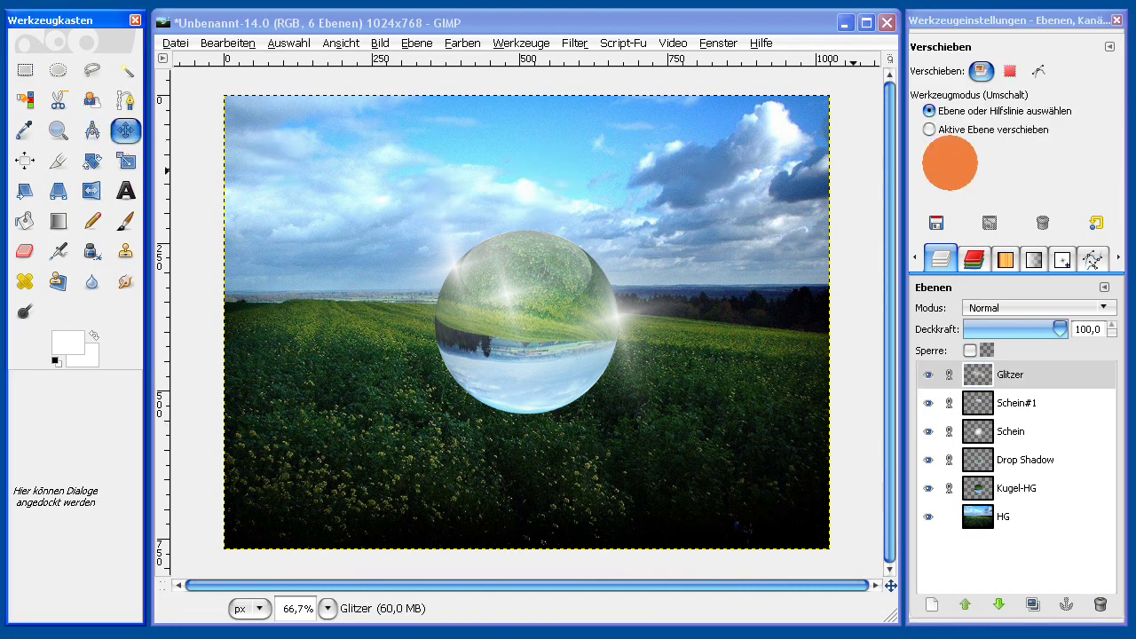
Step: With Move set to the active layer, drag the linked sphere layers left and slightly up
{"action": "left_click", "coordinate": [929, 128]}
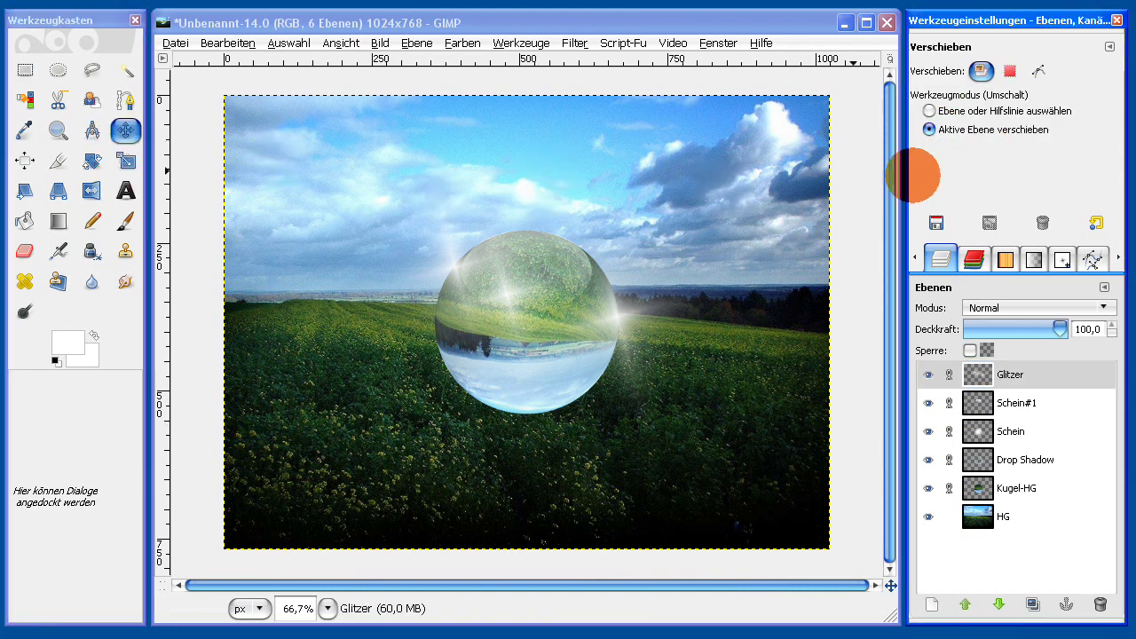
{"action": "mouse_move", "coordinate": [565, 304]}
{"action": "left_mouse_down"}
{"action": "mouse_move", "coordinate": [493, 324]}
{"action": "mouse_move", "coordinate": [437, 303]}
{"action": "mouse_move", "coordinate": [450, 307]}
{"action": "left_mouse_up"}
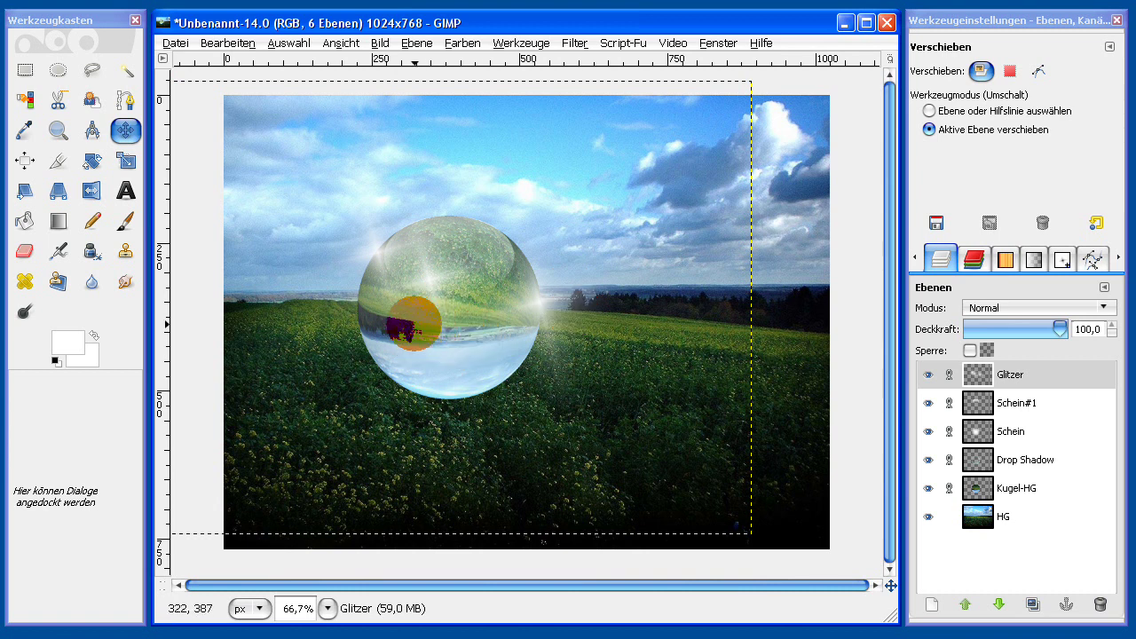
{"action": "left_click_drag", "start_coordinate": [451, 302], "coordinate": [466, 299]}
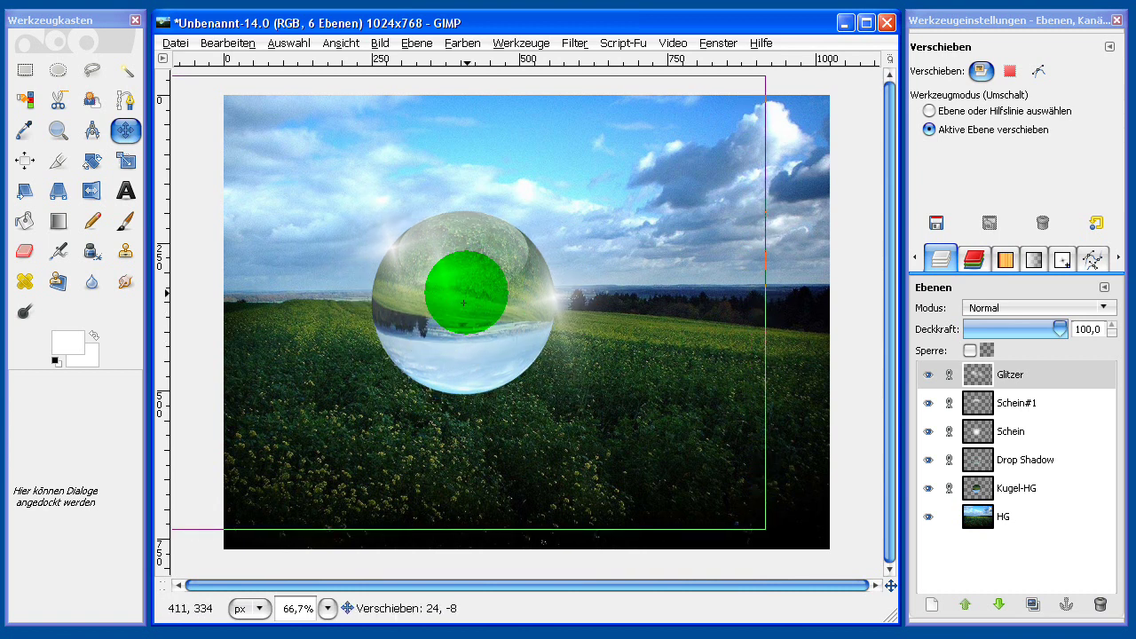
{"action": "left_click_drag", "start_coordinate": [466, 303], "coordinate": [463, 304]}
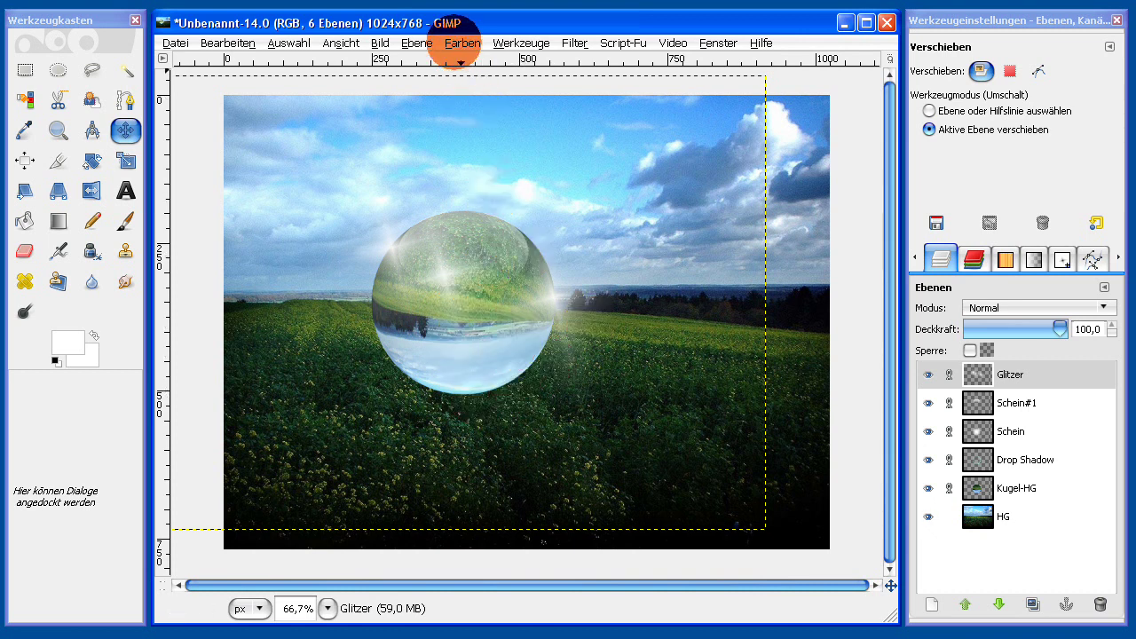
Step: Fit the Glitzer layer to image size and unlink all sphere layers
{"action": "left_click", "coordinate": [416, 42]}
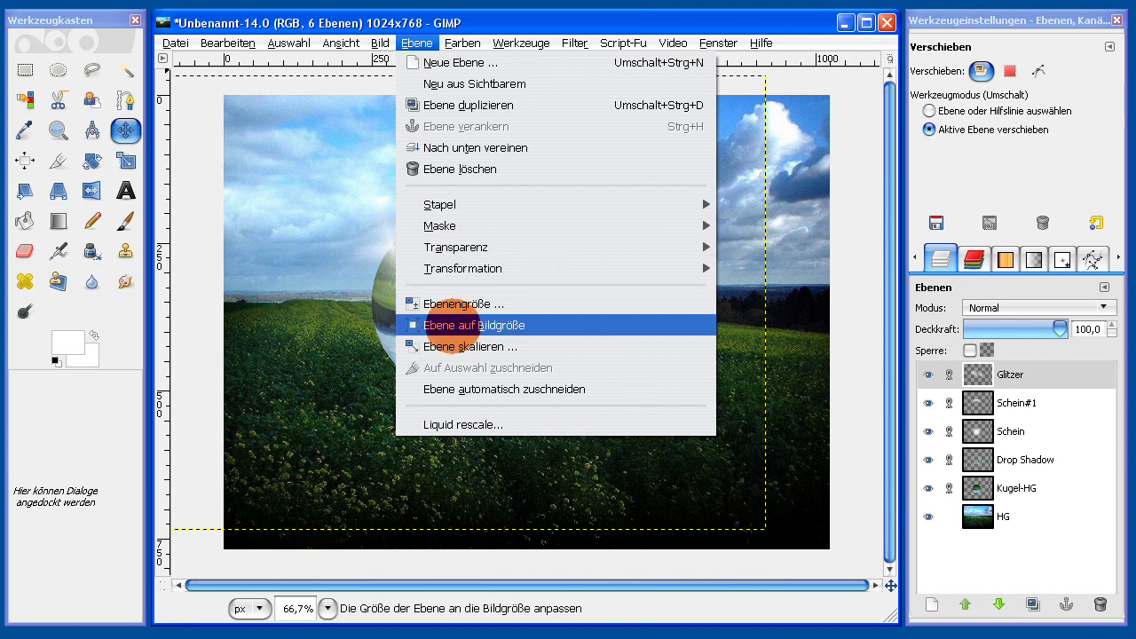
{"action": "left_click", "coordinate": [455, 325]}
{"action": "left_click", "coordinate": [942, 375]}
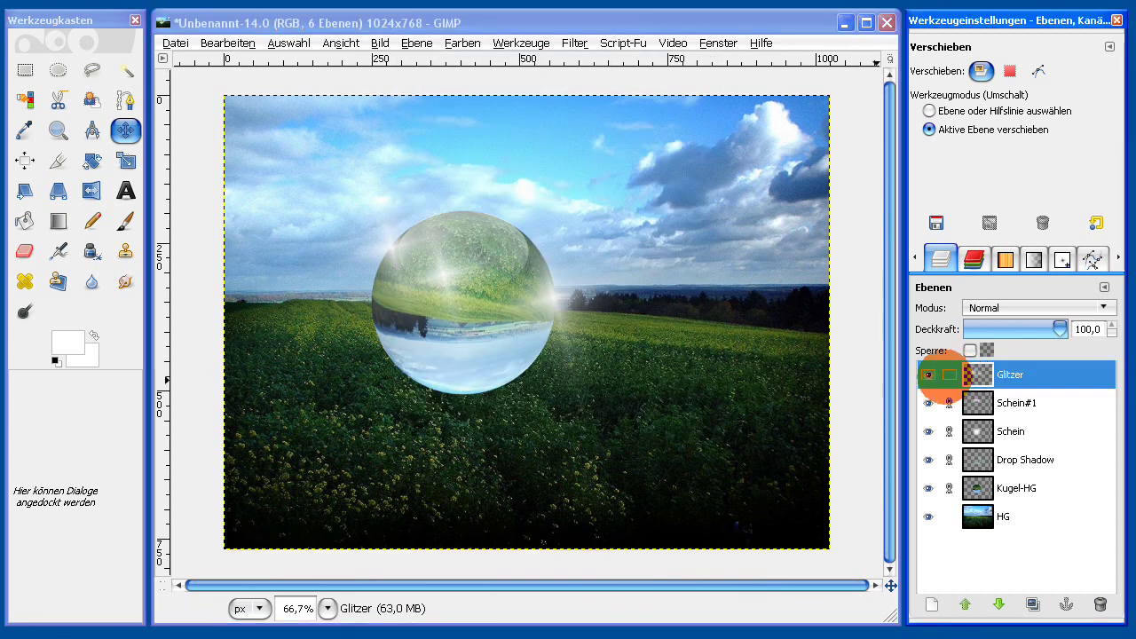
{"action": "left_click", "coordinate": [949, 403]}
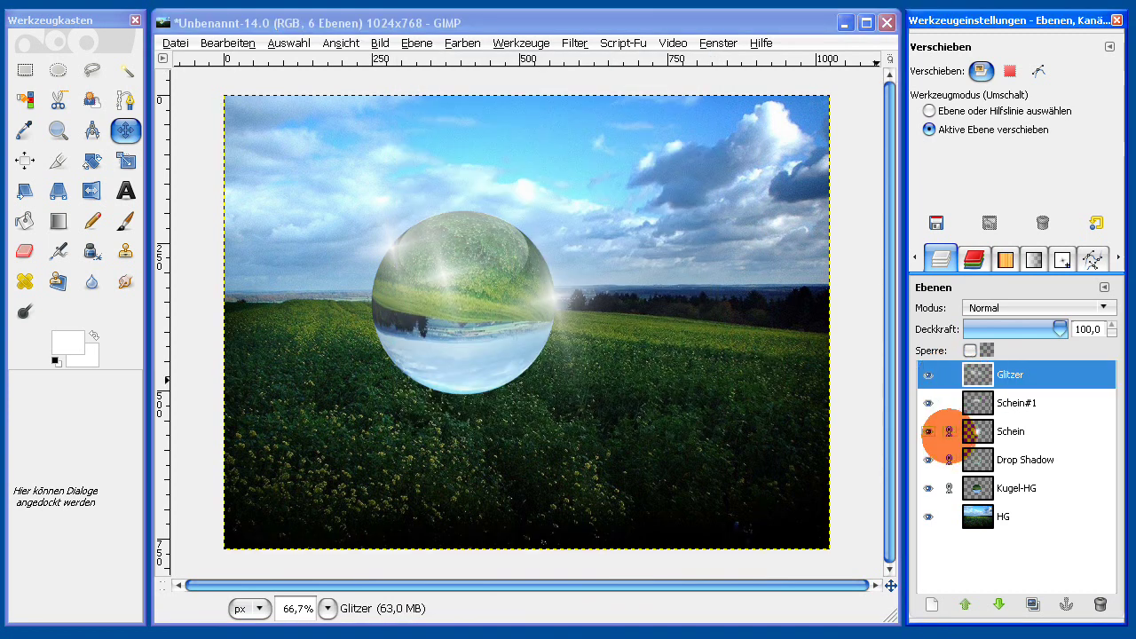
{"action": "left_click", "coordinate": [949, 432]}
{"action": "left_click", "coordinate": [950, 487]}
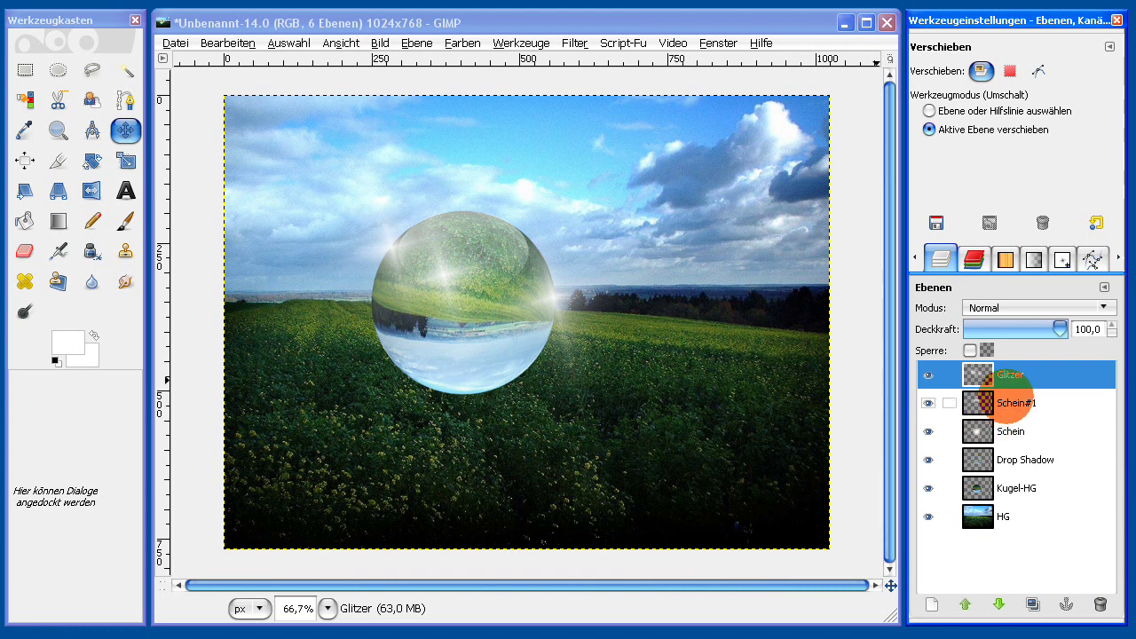
Step: Fit the Schein#1 and Schein layers to the image size
{"action": "left_click", "coordinate": [985, 403]}
{"action": "left_click", "coordinate": [425, 43]}
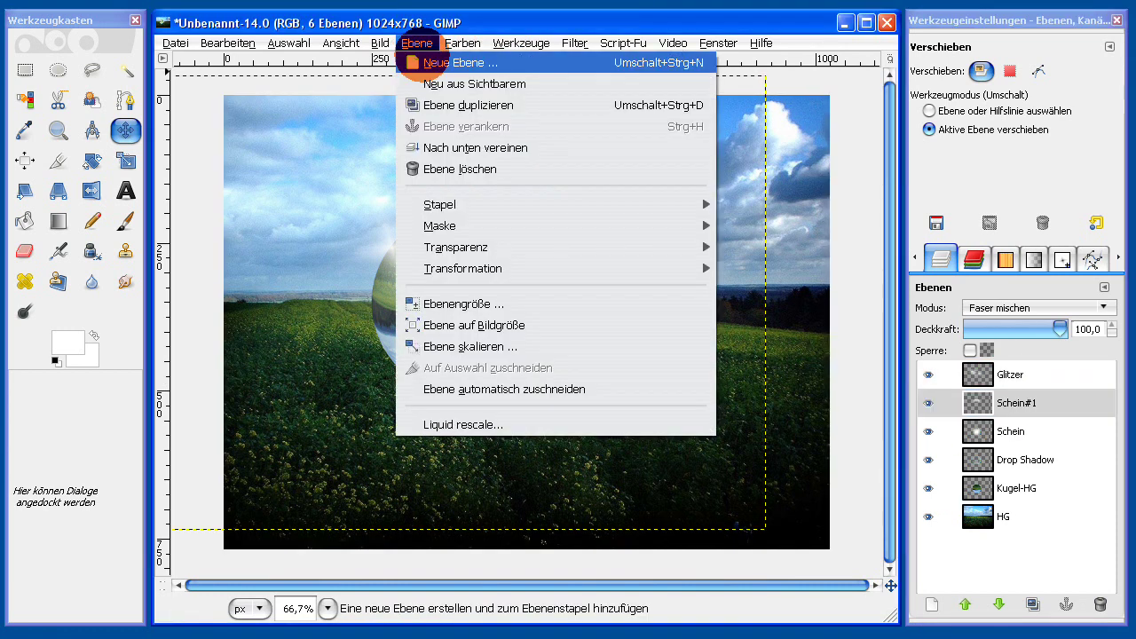
{"action": "left_click", "coordinate": [481, 325]}
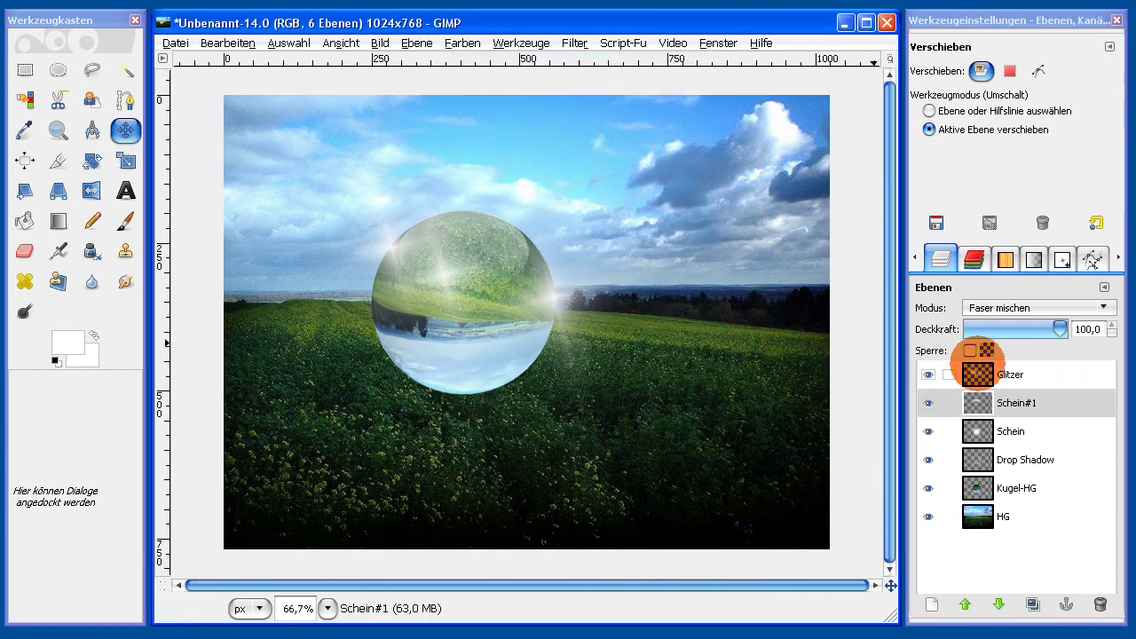
{"action": "left_click", "coordinate": [1038, 431]}
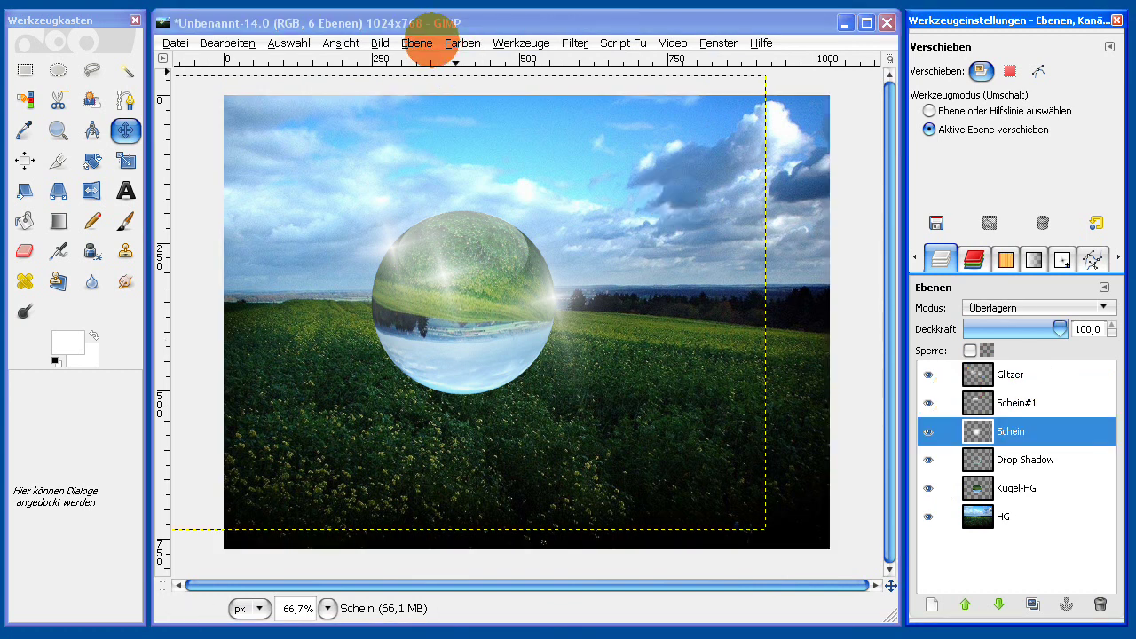
{"action": "left_click", "coordinate": [417, 42]}
{"action": "left_click", "coordinate": [510, 330]}
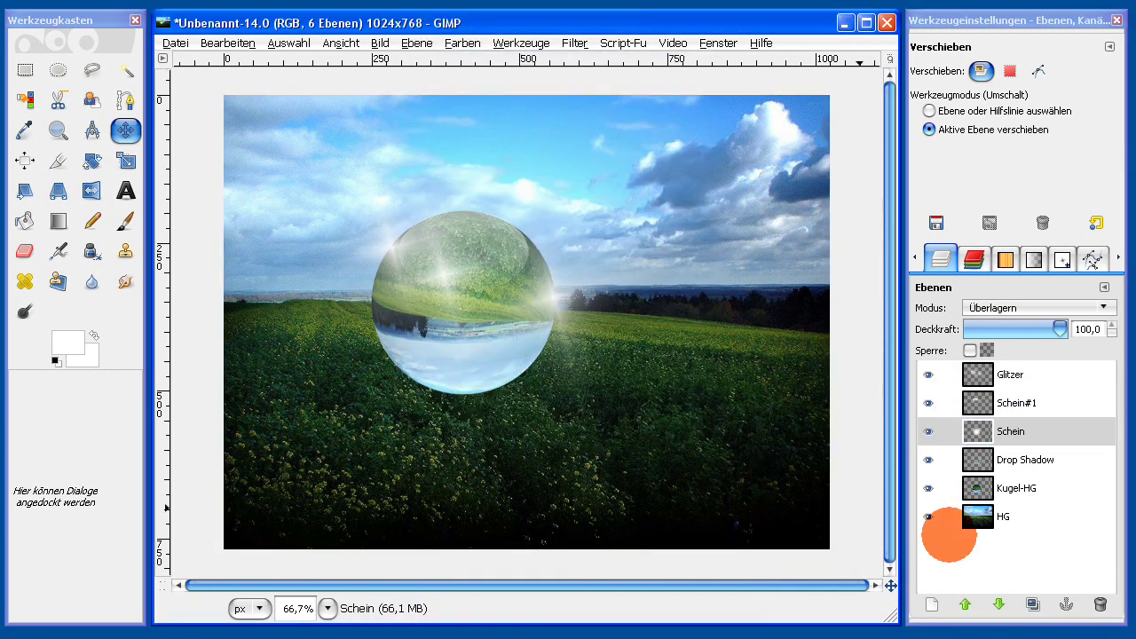
Step: Fit Drop Shadow and Kugel-HG to the image size, leaving Kugel-HG active
{"action": "left_click", "coordinate": [985, 462]}
{"action": "left_click", "coordinate": [417, 42]}
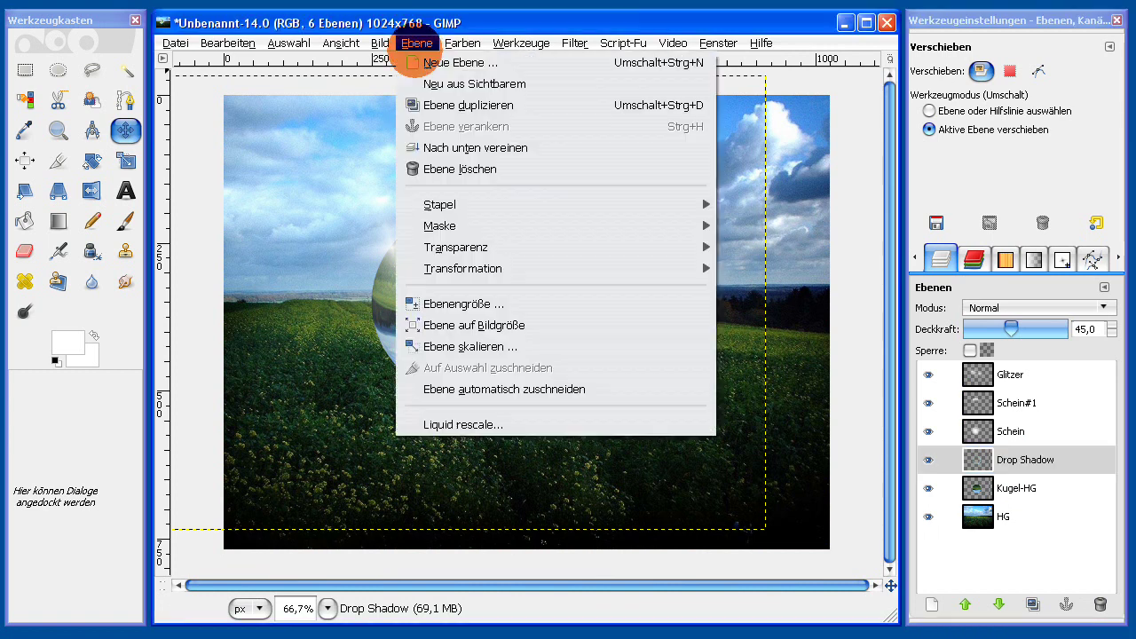
{"action": "left_click", "coordinate": [418, 323]}
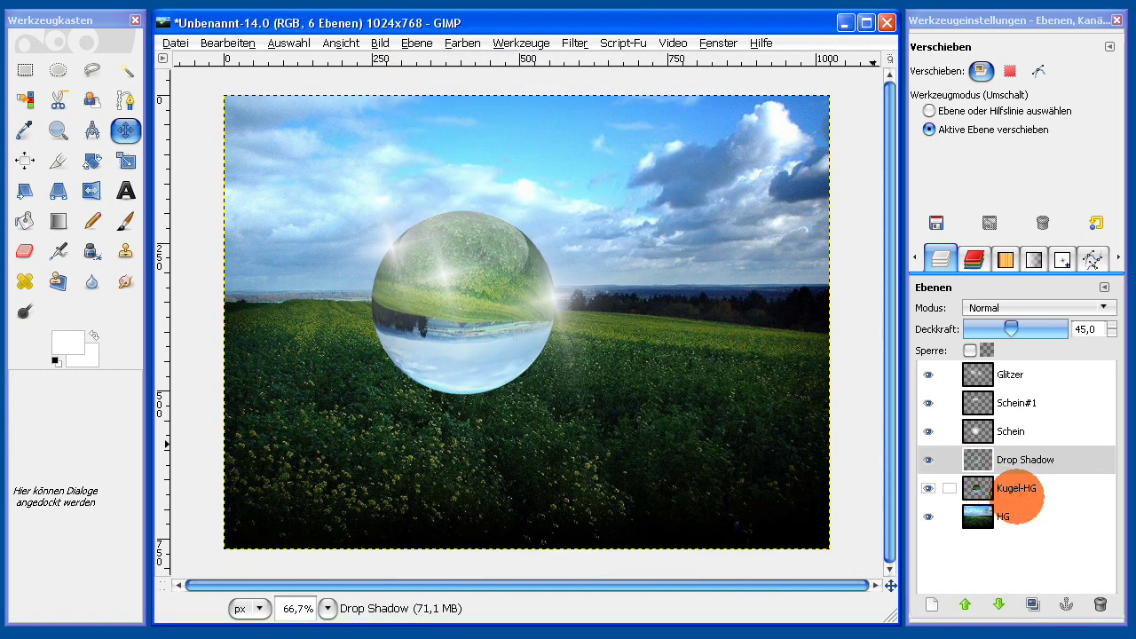
{"action": "left_click", "coordinate": [1012, 489]}
{"action": "left_click", "coordinate": [418, 42]}
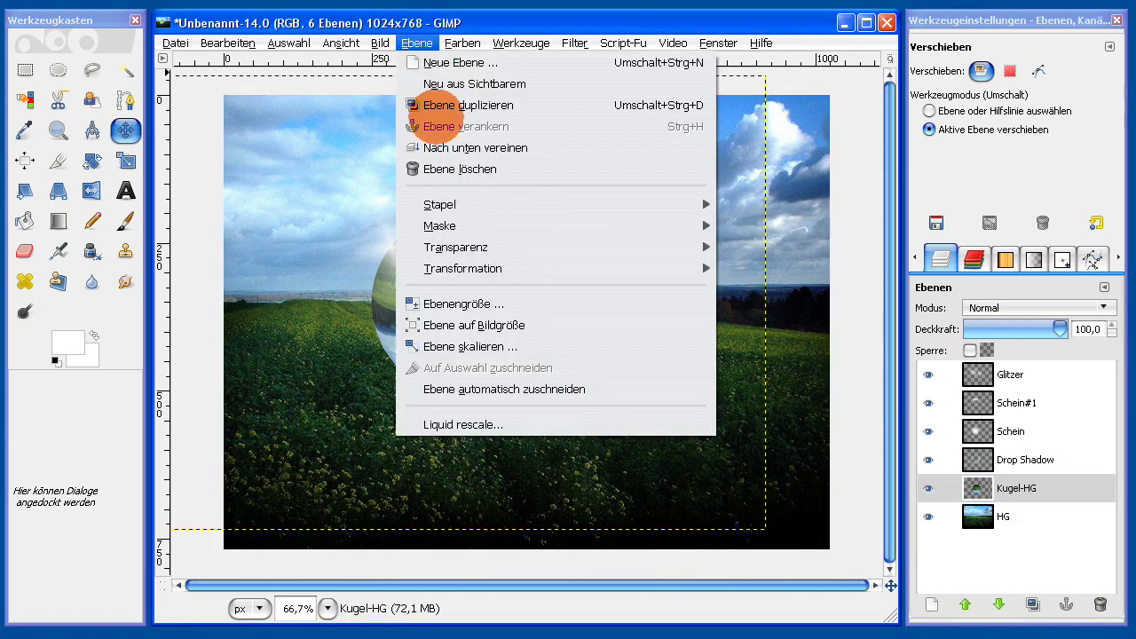
{"action": "left_click", "coordinate": [471, 327]}
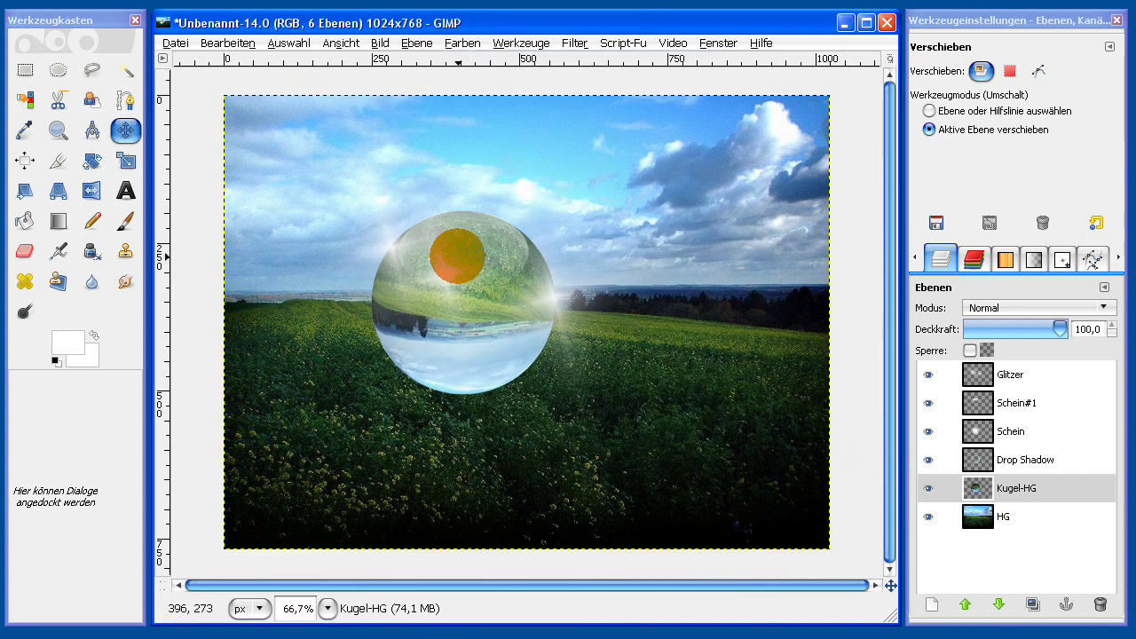
{"action": "left_click", "coordinate": [468, 420]}
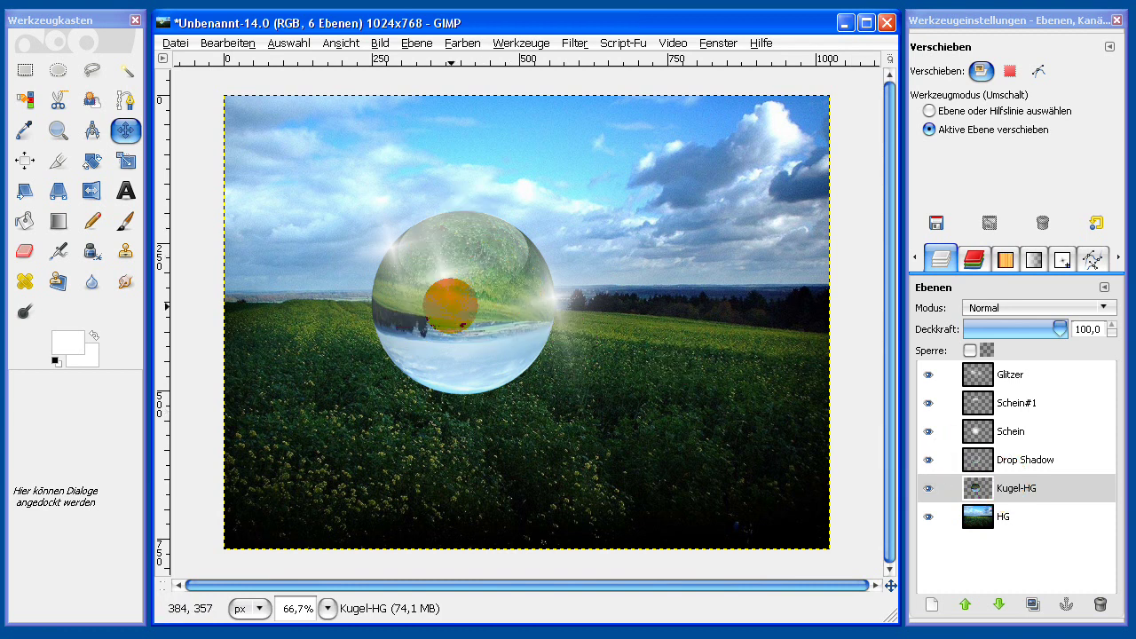
{"action": "left_click", "coordinate": [1019, 484]}
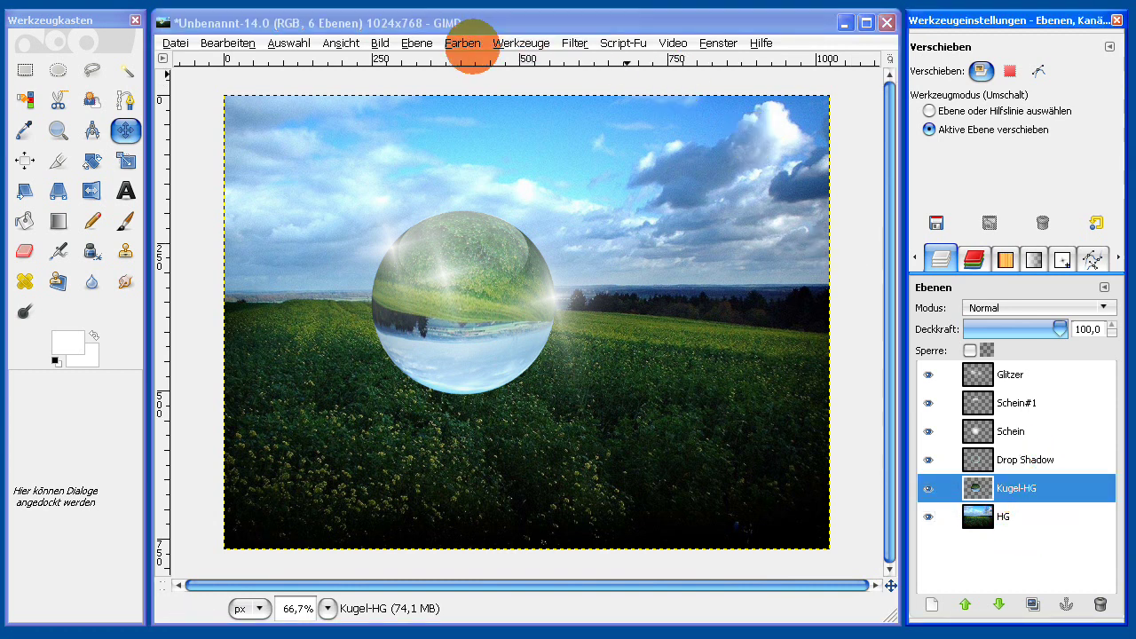
Step: Open the Kurven (Curves) dialog for Kugel-HG and sample a sphere pixel's level
{"action": "left_click", "coordinate": [462, 43]}
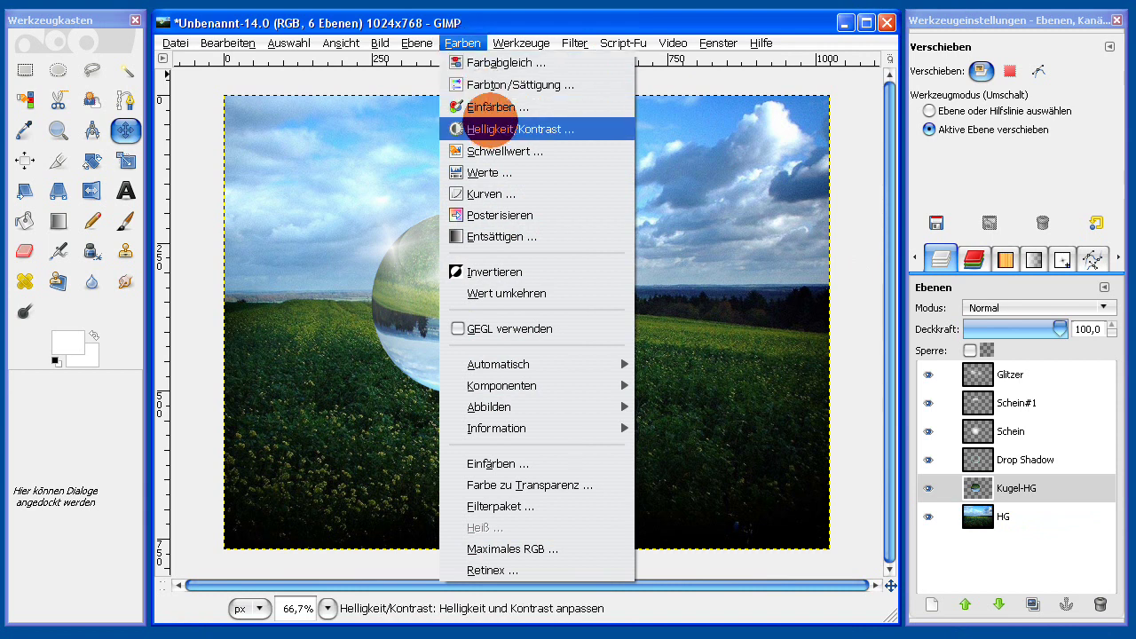
{"action": "left_click", "coordinate": [484, 193]}
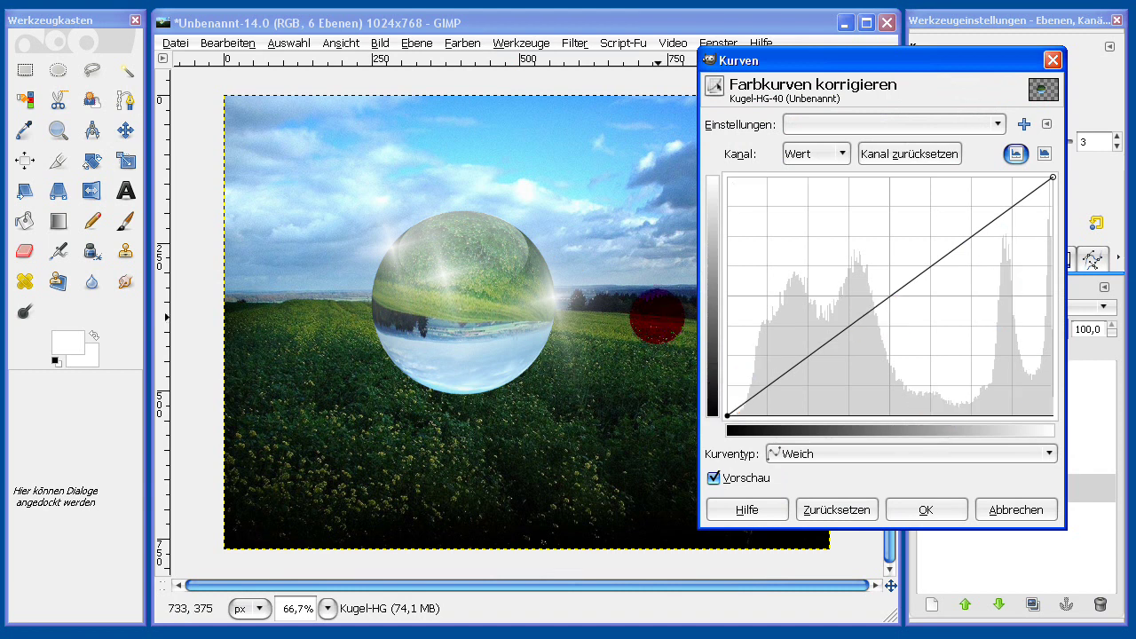
{"action": "left_click_drag", "start_coordinate": [655, 317], "coordinate": [604, 311]}
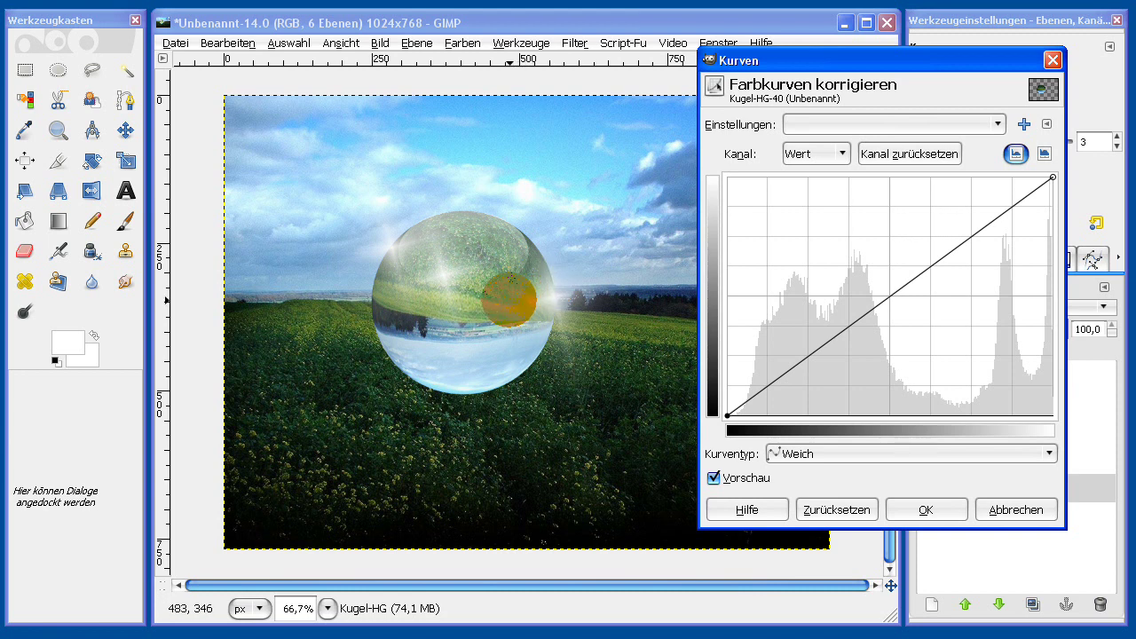
{"action": "left_click", "coordinate": [507, 298]}
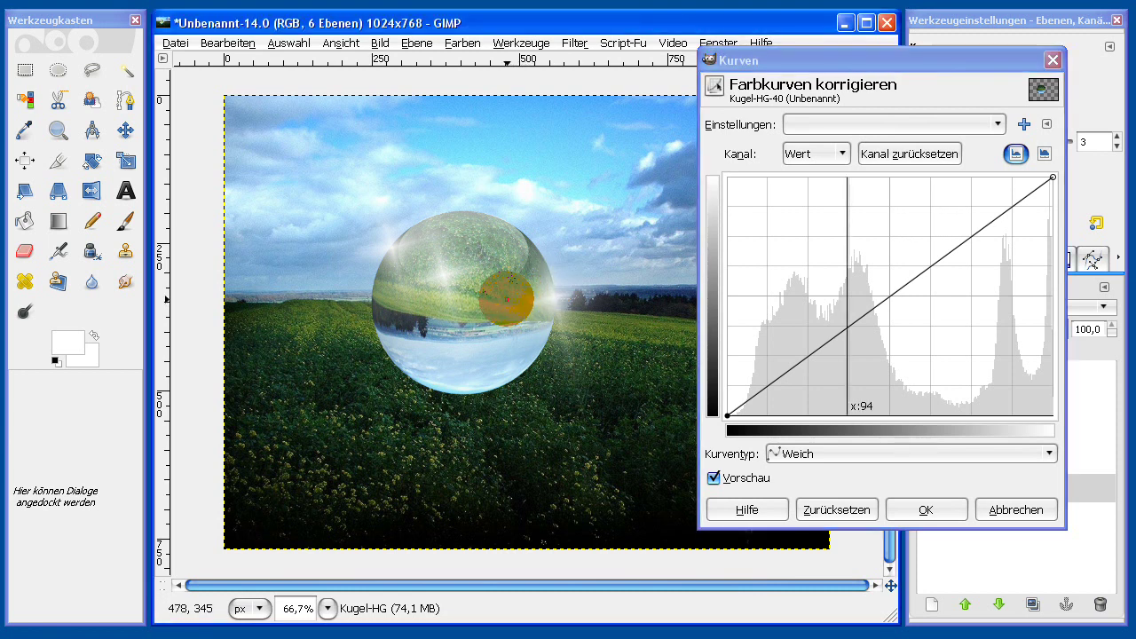
{"action": "left_click", "coordinate": [639, 297]}
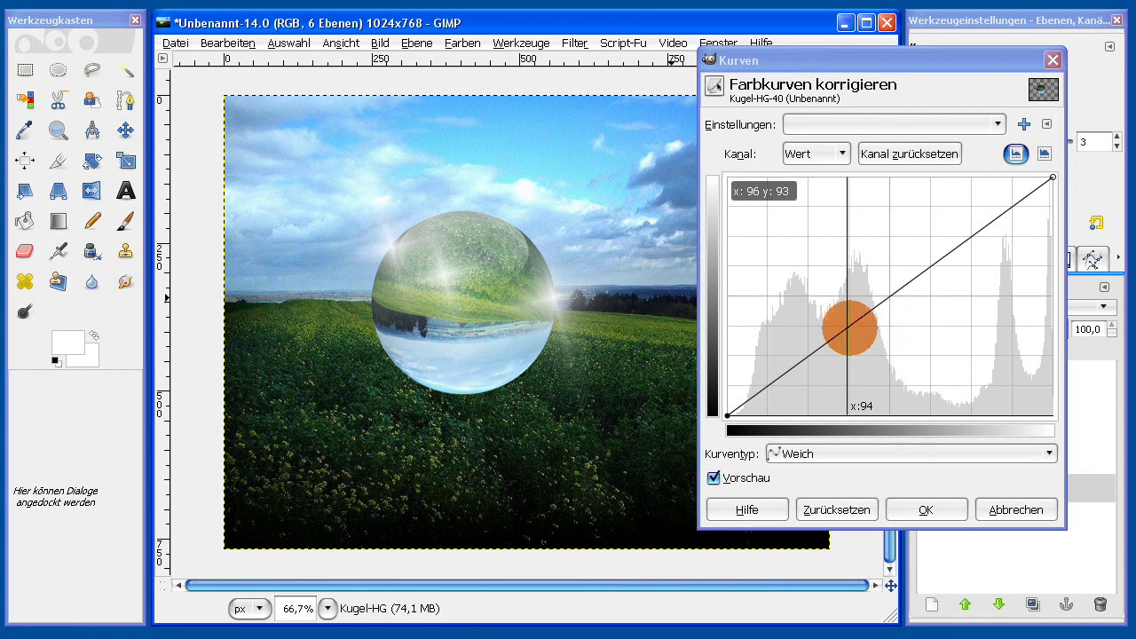
Step: Add a lowered midtone point at 94 and a raised highlight point near 213
{"action": "left_click", "coordinate": [847, 327]}
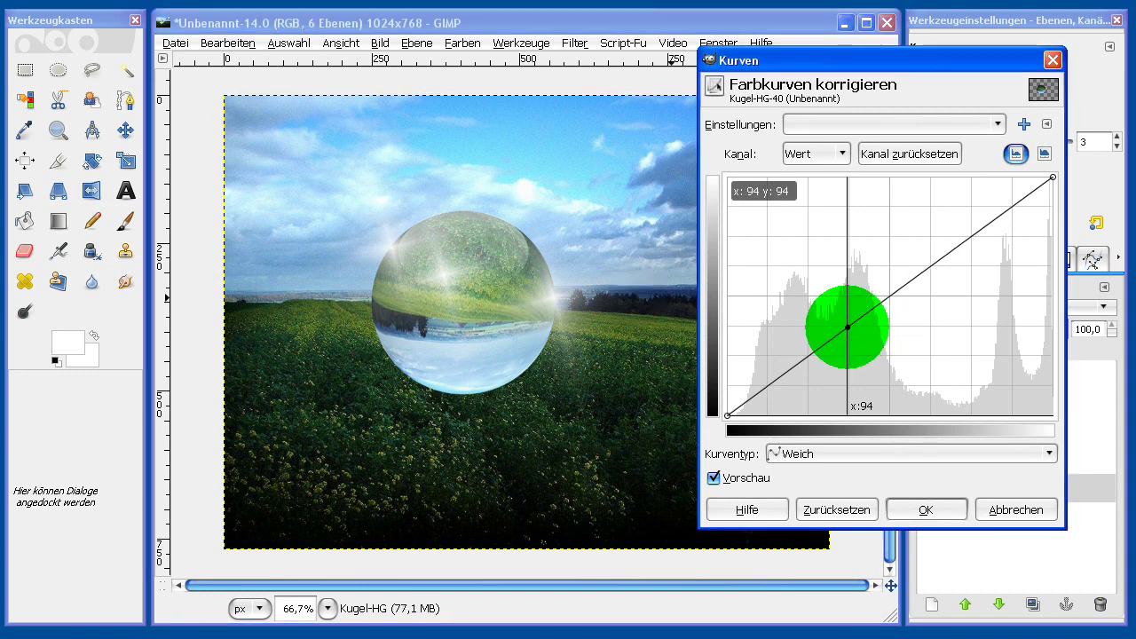
{"action": "left_click_drag", "start_coordinate": [848, 327], "coordinate": [848, 355]}
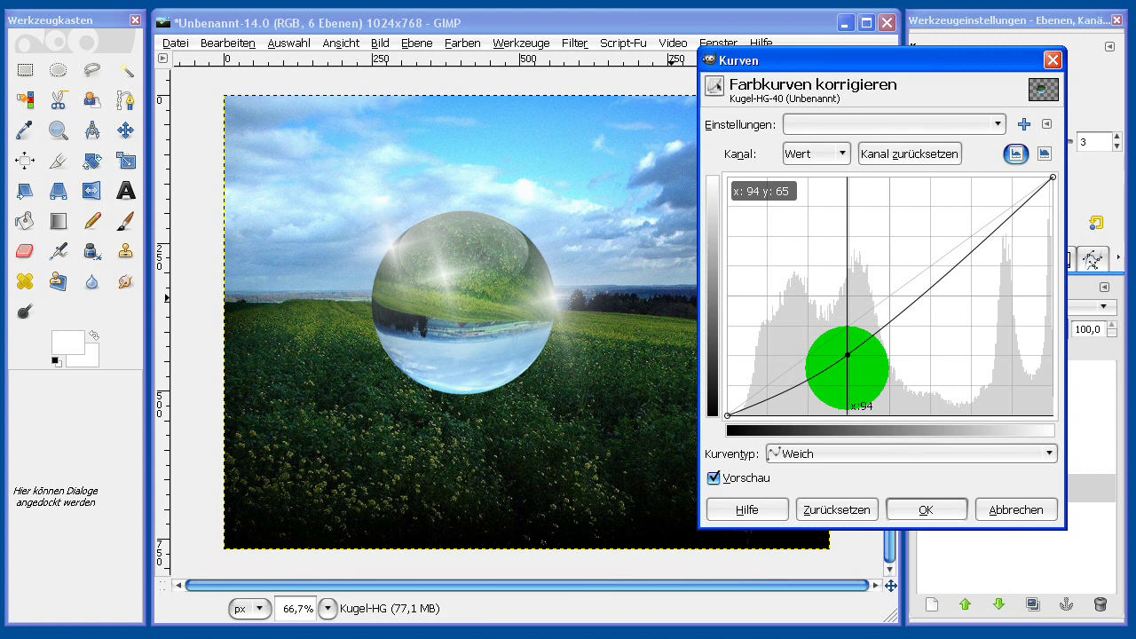
{"action": "mouse_move", "coordinate": [848, 356]}
{"action": "left_mouse_down"}
{"action": "mouse_move", "coordinate": [848, 289]}
{"action": "mouse_move", "coordinate": [847, 342]}
{"action": "left_mouse_up"}
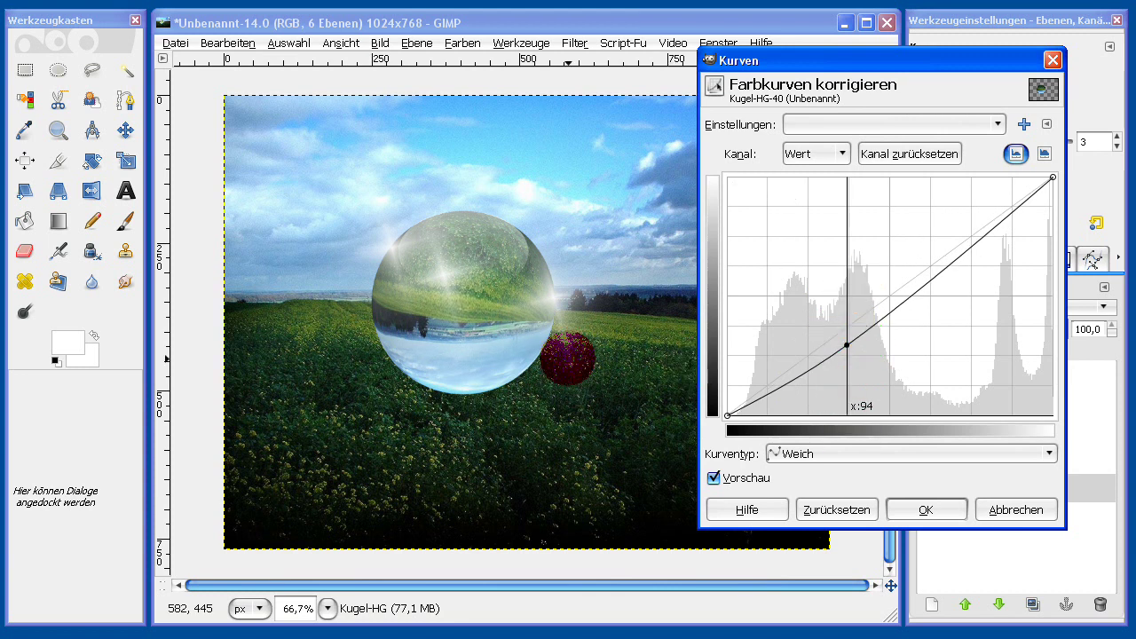
{"action": "left_click", "coordinate": [581, 367]}
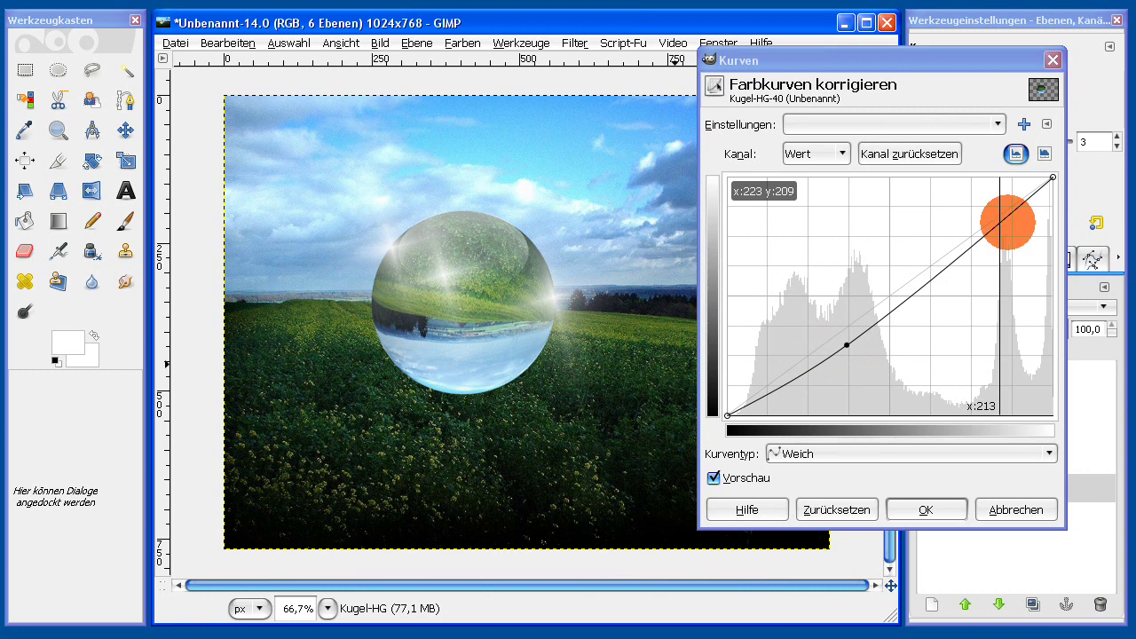
{"action": "left_click_drag", "start_coordinate": [999, 223], "coordinate": [999, 214]}
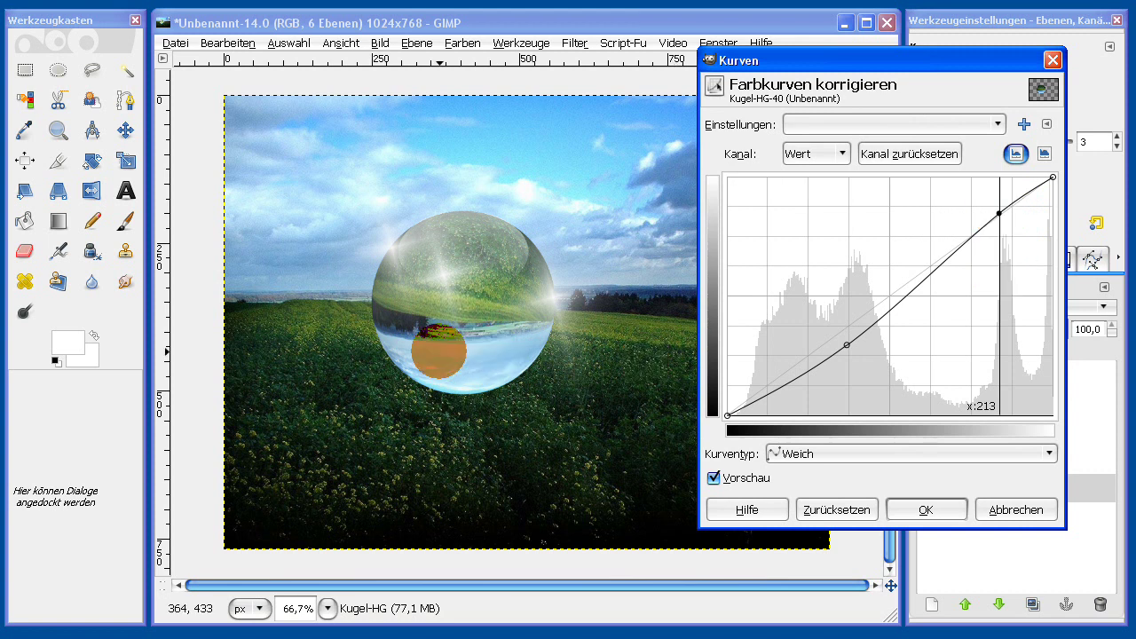
Step: Add a shadow point at 26 and midtone point at 114, raising the upper midtones
{"action": "left_click", "coordinate": [406, 323]}
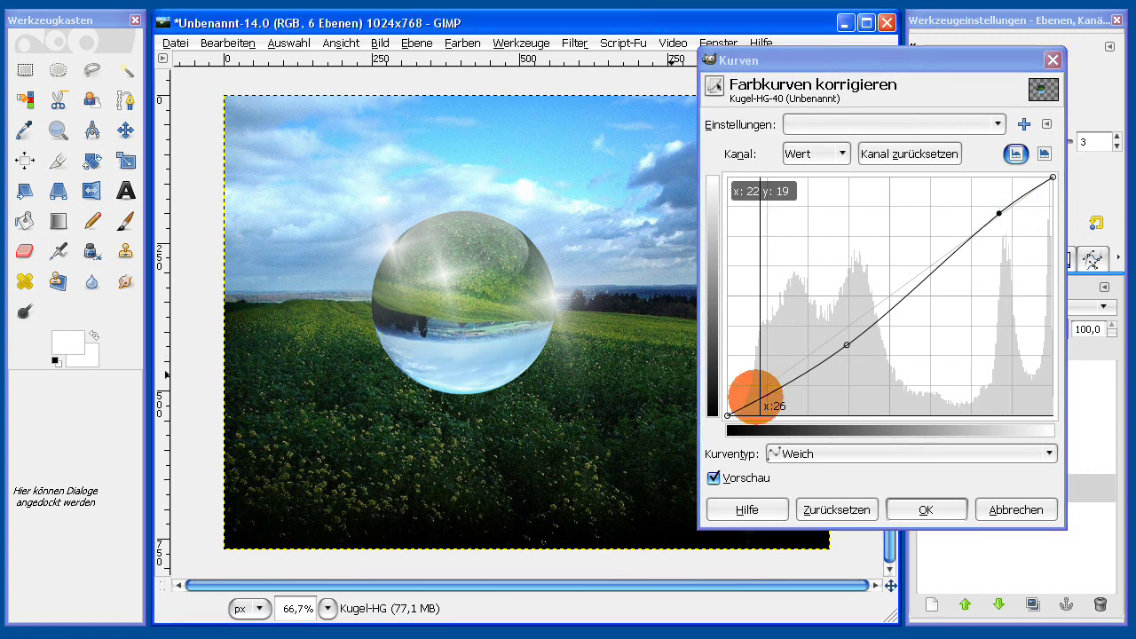
{"action": "mouse_move", "coordinate": [760, 399]}
{"action": "left_mouse_down"}
{"action": "mouse_move", "coordinate": [762, 384]}
{"action": "mouse_move", "coordinate": [765, 409]}
{"action": "left_mouse_up"}
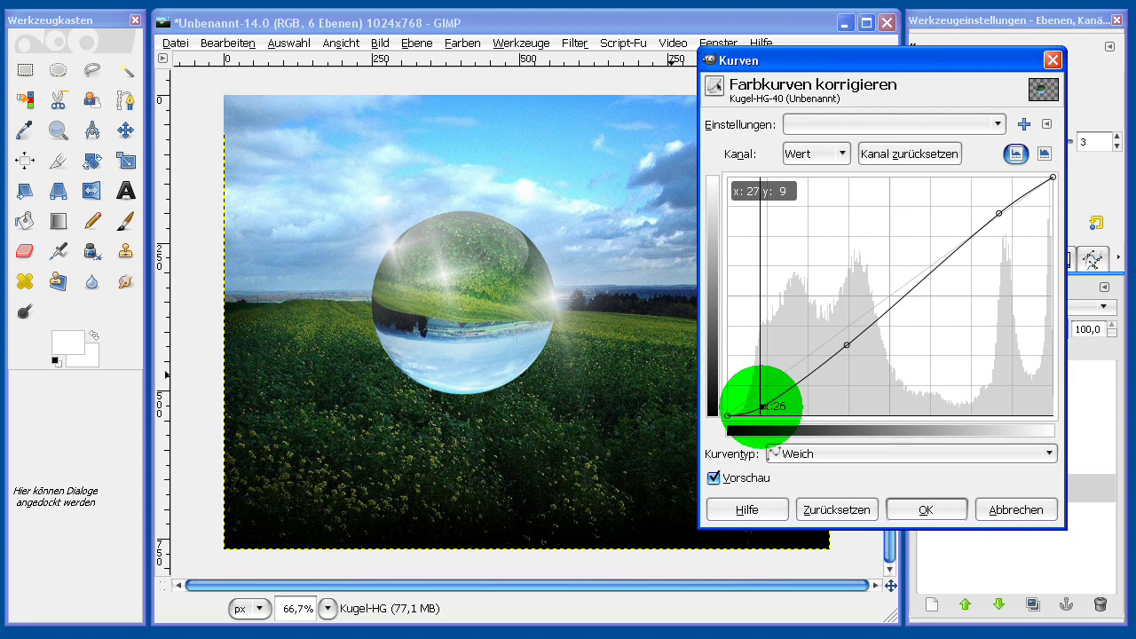
{"action": "left_click_drag", "start_coordinate": [764, 409], "coordinate": [760, 406]}
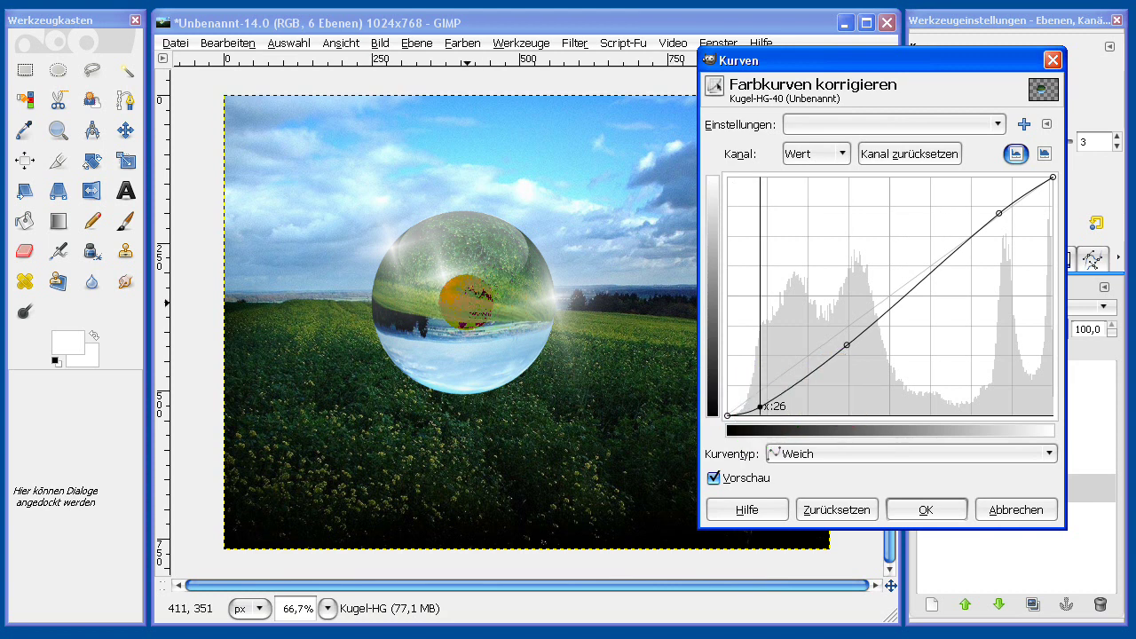
{"action": "left_click", "coordinate": [463, 302]}
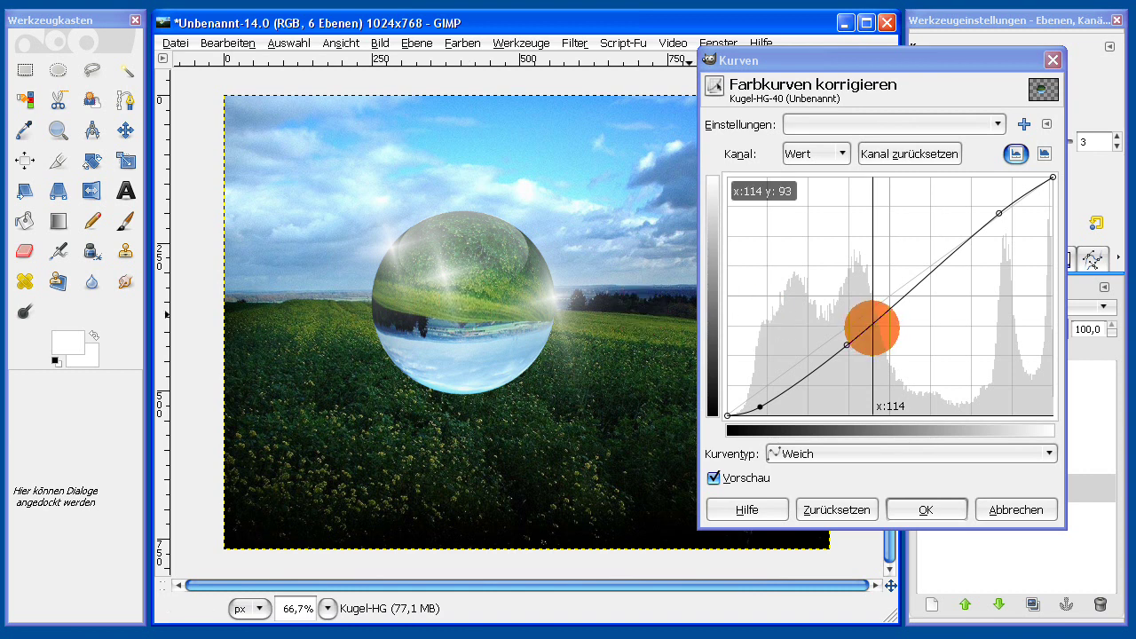
{"action": "mouse_move", "coordinate": [872, 327]}
{"action": "left_mouse_down"}
{"action": "mouse_move", "coordinate": [873, 341]}
{"action": "mouse_move", "coordinate": [874, 308]}
{"action": "left_mouse_up"}
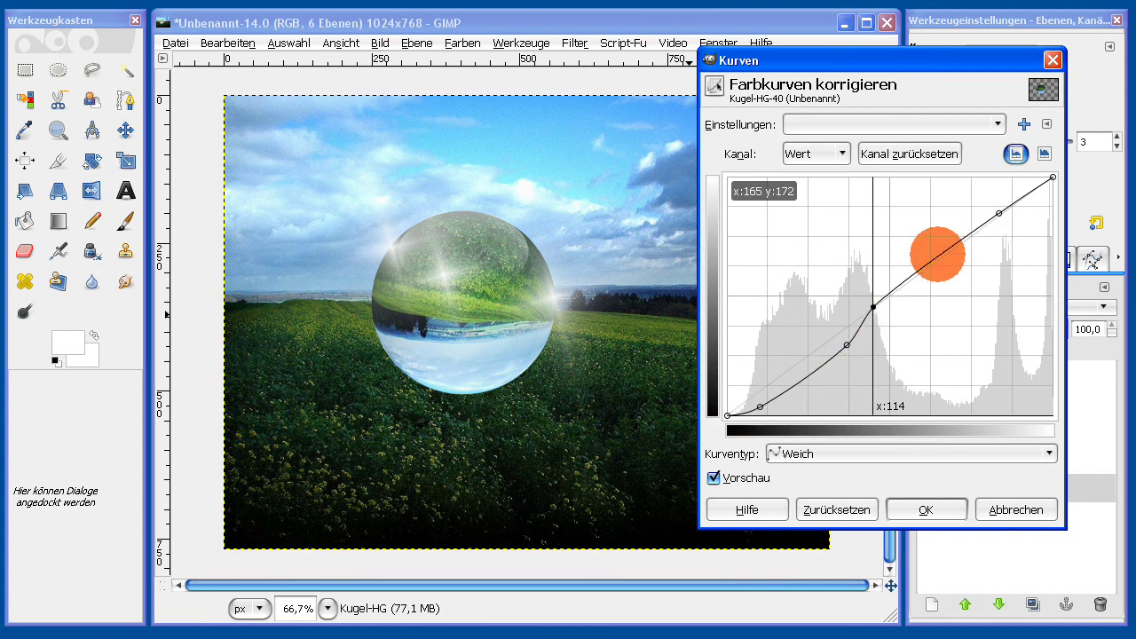
{"action": "left_click_drag", "start_coordinate": [939, 253], "coordinate": [938, 247]}
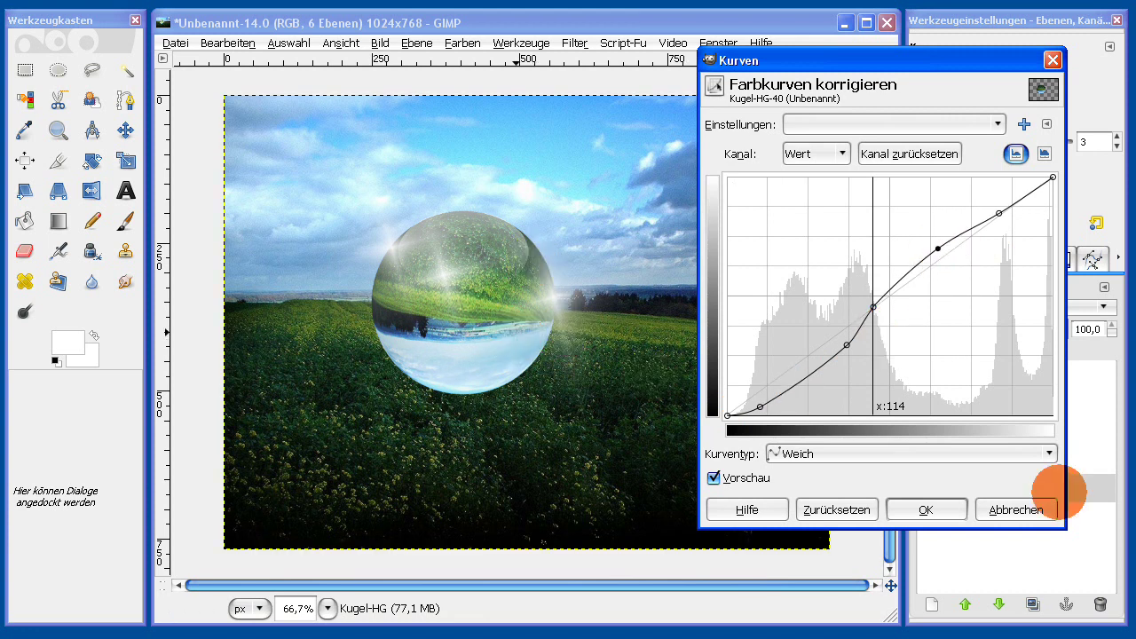
Step: Apply the S-shaped value curve to the Kugel-HG sphere layer
{"action": "left_click", "coordinate": [943, 513]}
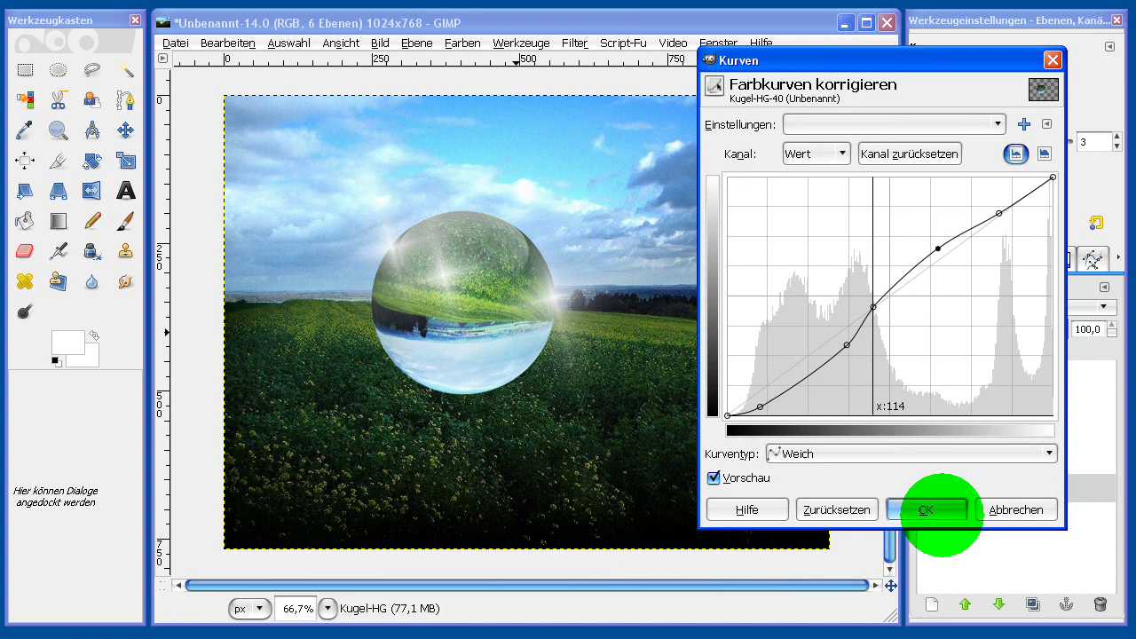